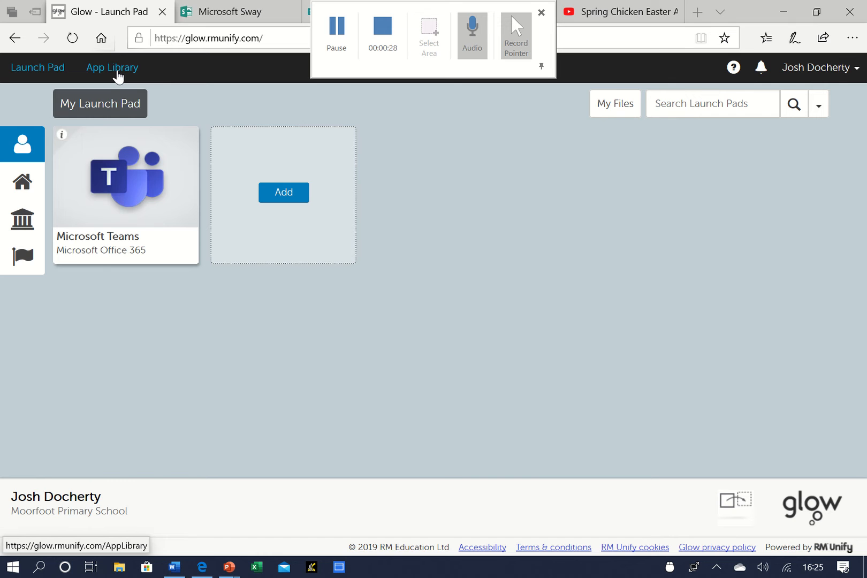
# Search the App Library for "sway"
pyautogui.click(117, 72)
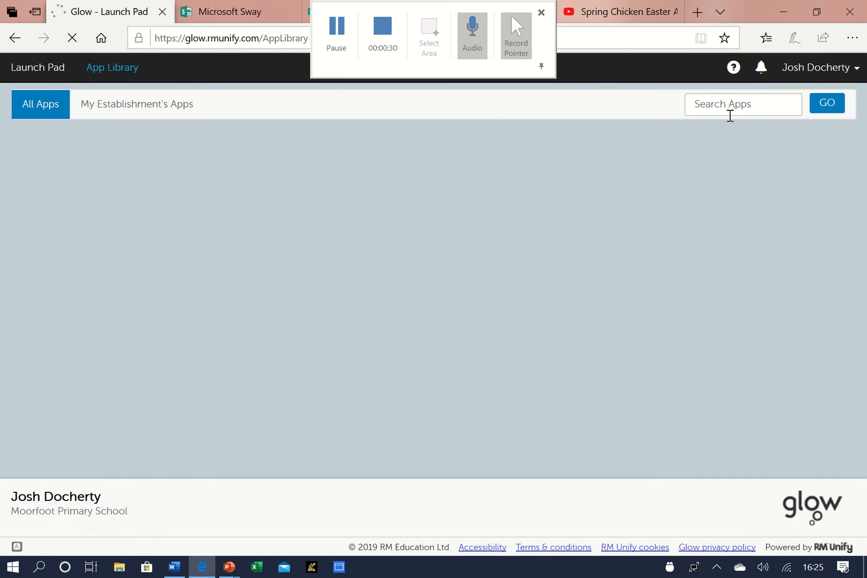
pyautogui.click(751, 105)
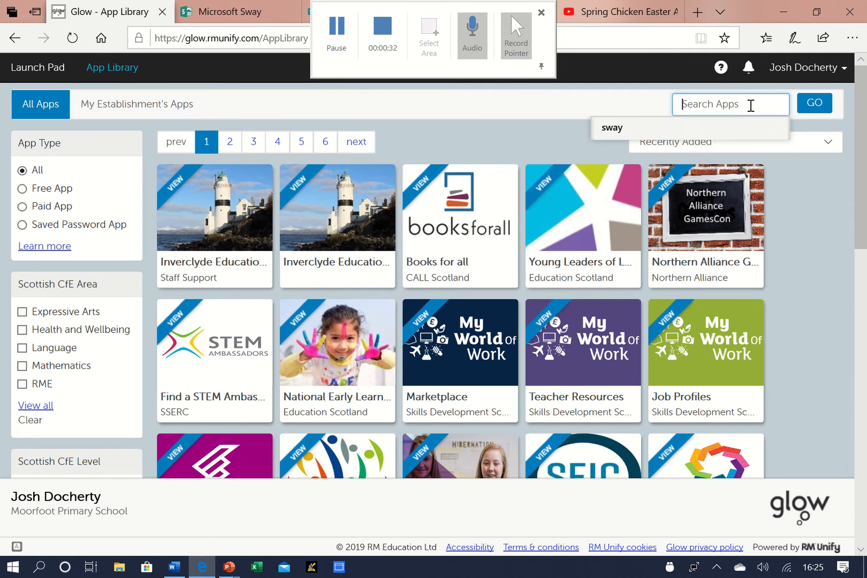
pyautogui.write('sway')
pyautogui.click(813, 103)
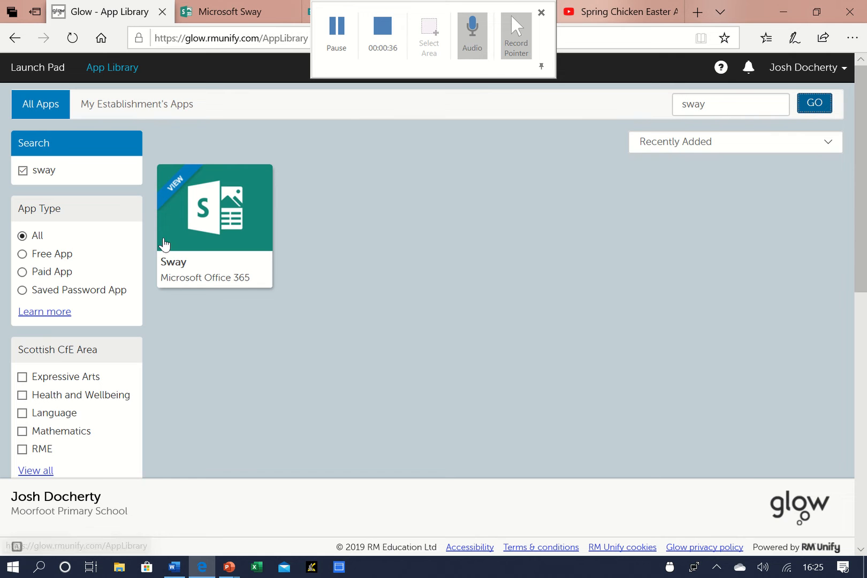
# Add the Sway app to the personal Launch Pad and close its details
pyautogui.click(193, 225)
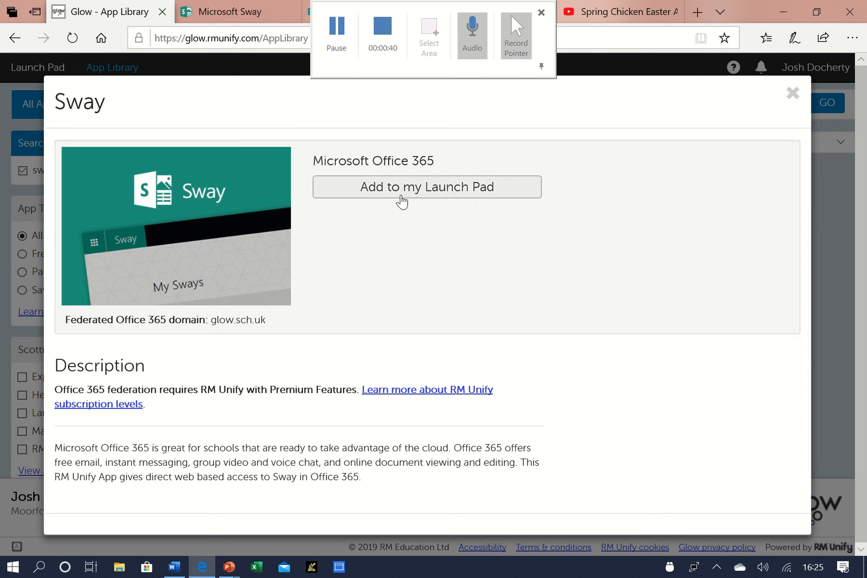
pyautogui.click(402, 202)
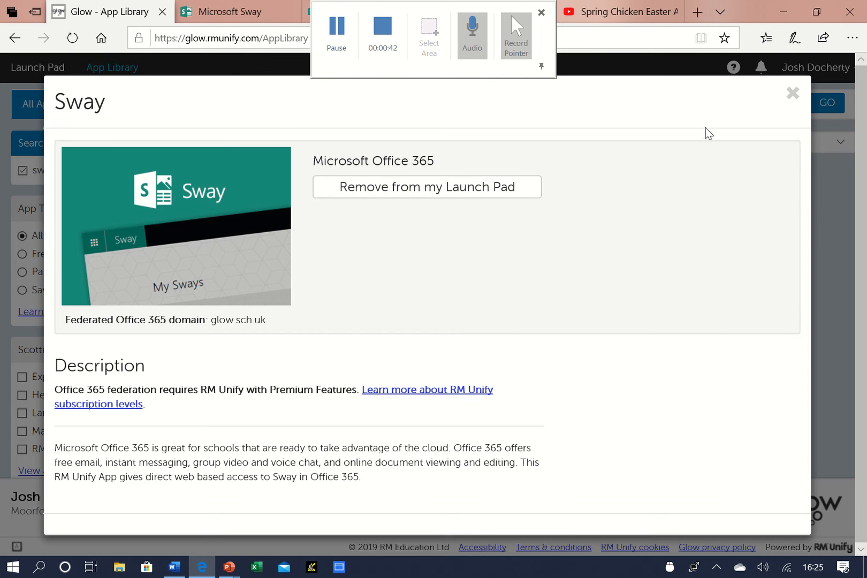
pyautogui.click(793, 94)
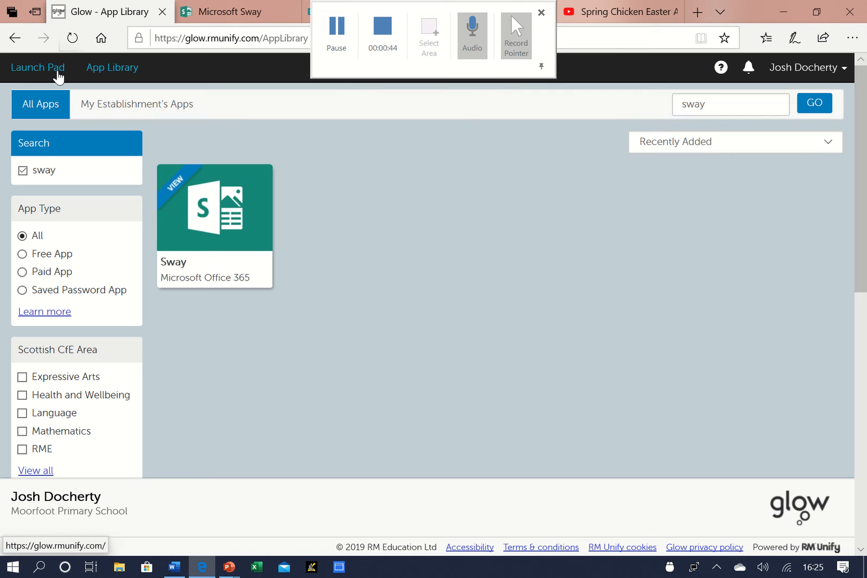
# Return to the Launch Pad and open the Sway app
pyautogui.click(57, 72)
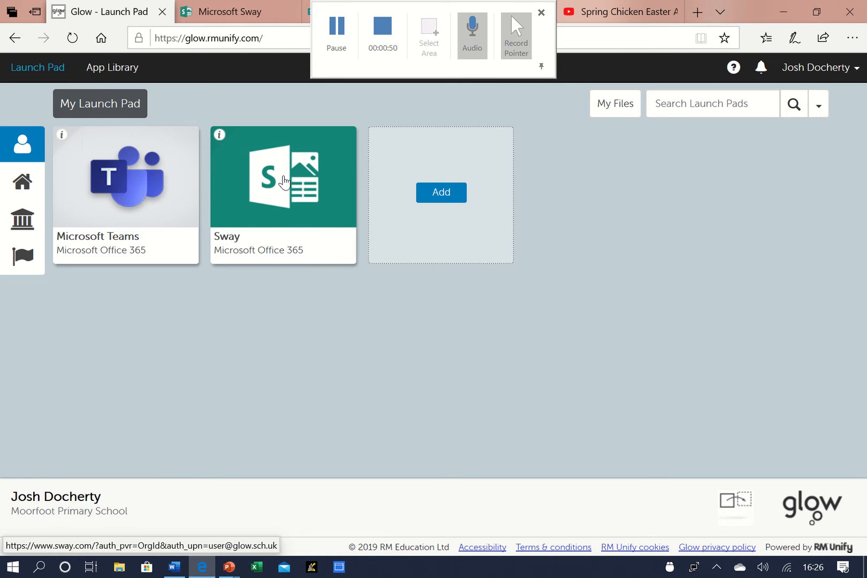
pyautogui.click(283, 182)
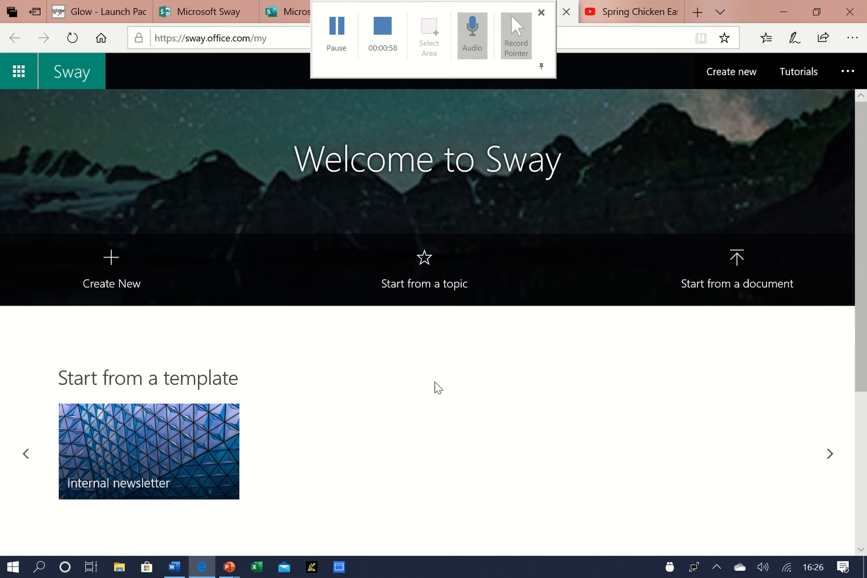
# Look through the Sway home page, examining the saved Sways, the templates and the example lessons
pyautogui.scroll(-5, 435, 382)
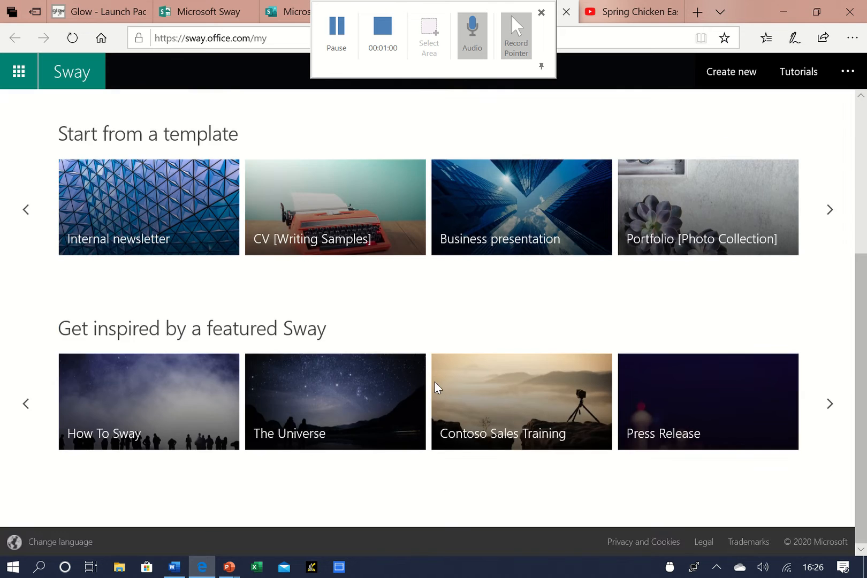
pyautogui.scroll(5, 435, 382)
pyautogui.scroll(-5, 416, 350)
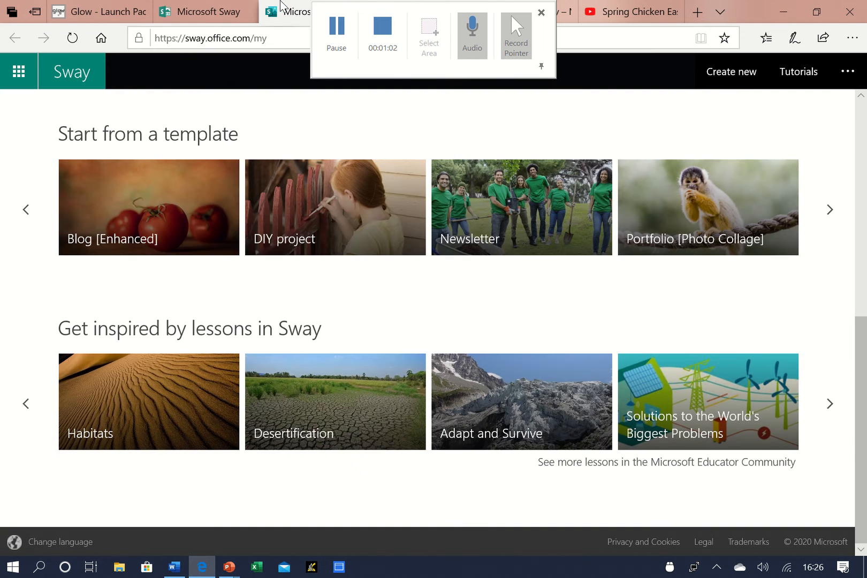
pyautogui.scroll(7, 458, 353)
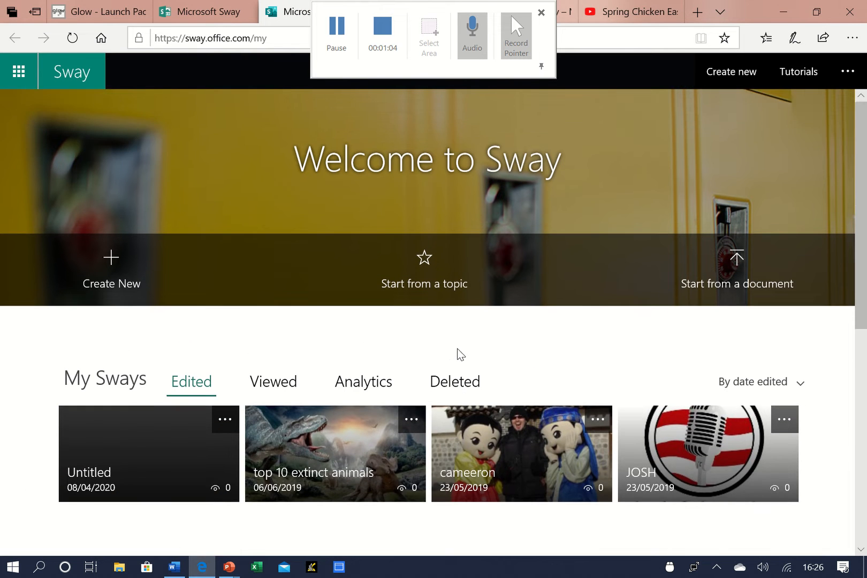
pyautogui.scroll(-1, 458, 354)
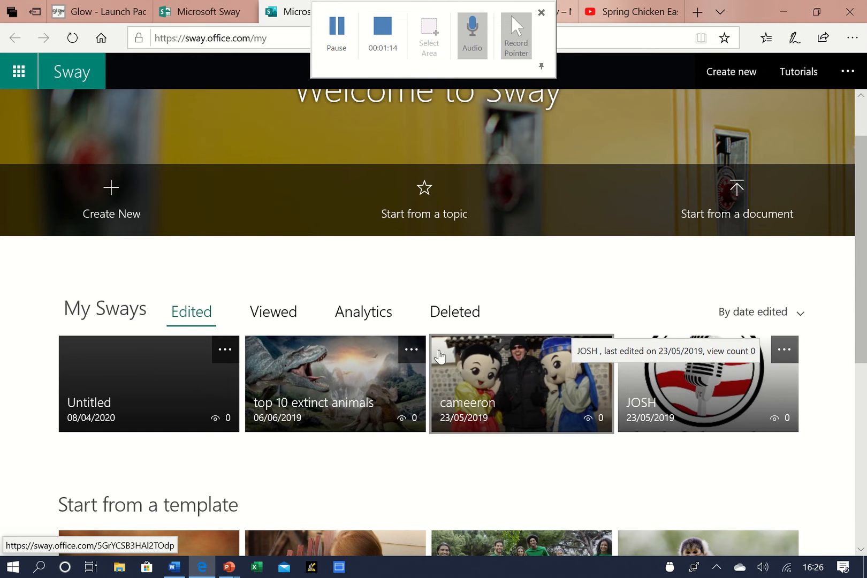
pyautogui.scroll(-5, 412, 385)
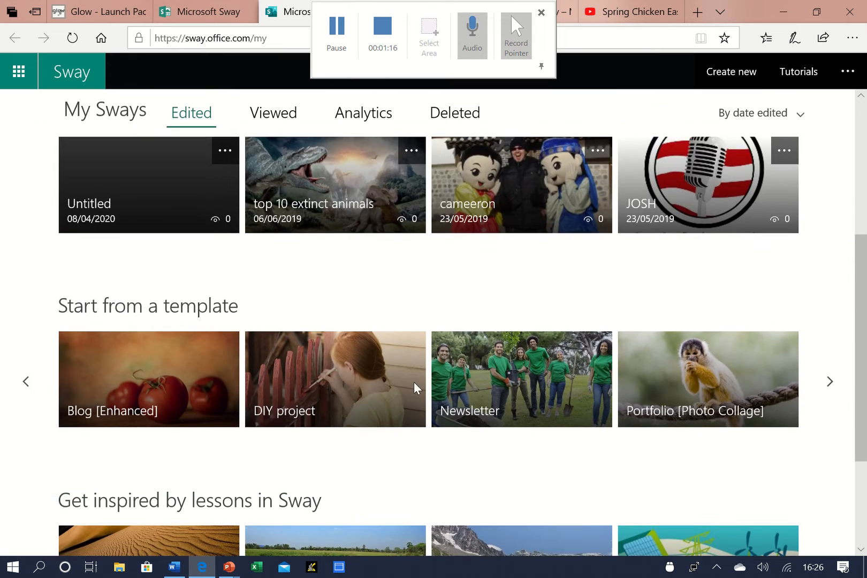
pyautogui.scroll(1, 414, 385)
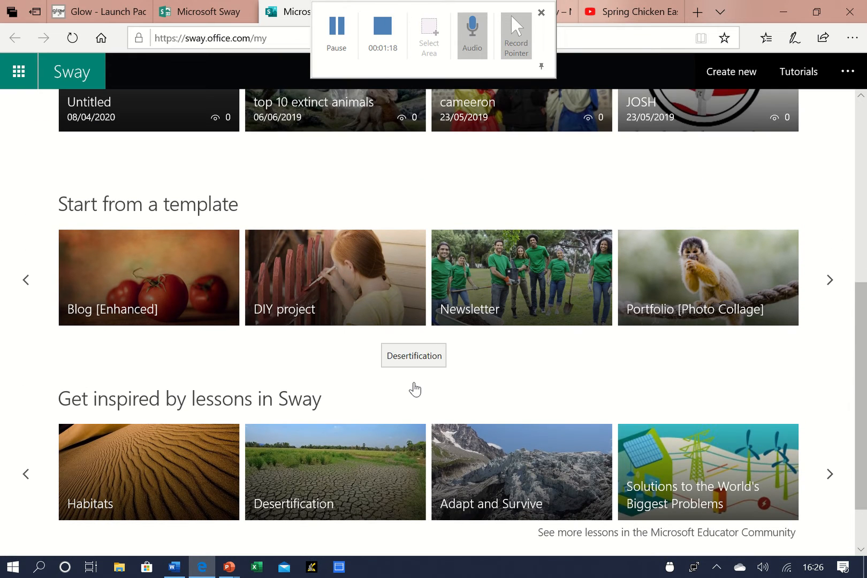
pyautogui.scroll(-1, 413, 385)
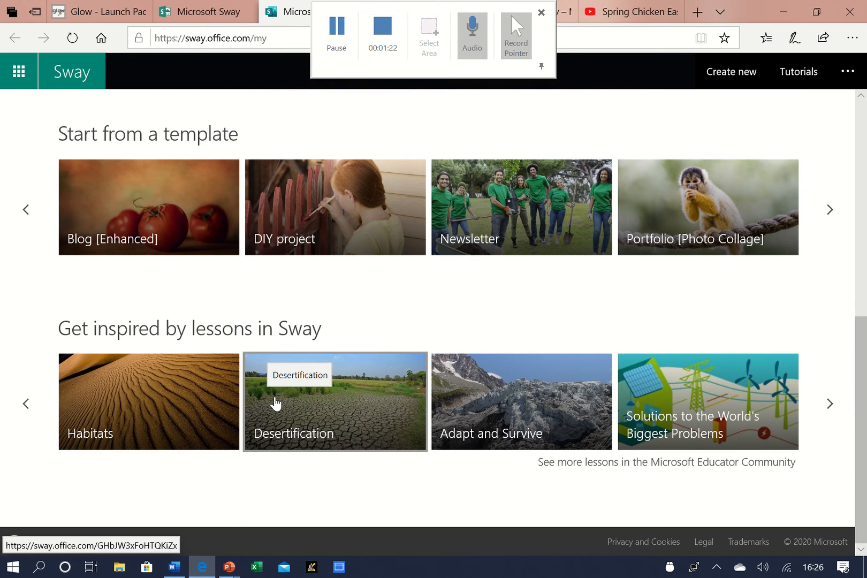
# Open the example lesson "Desertification" and look through its opening section
pyautogui.click(306, 401)
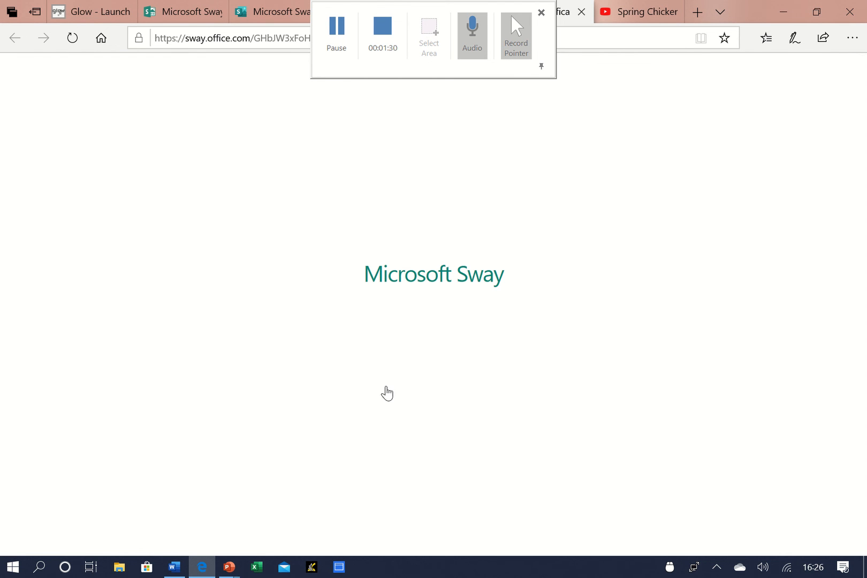
pyautogui.scroll(-10, 662, 329)
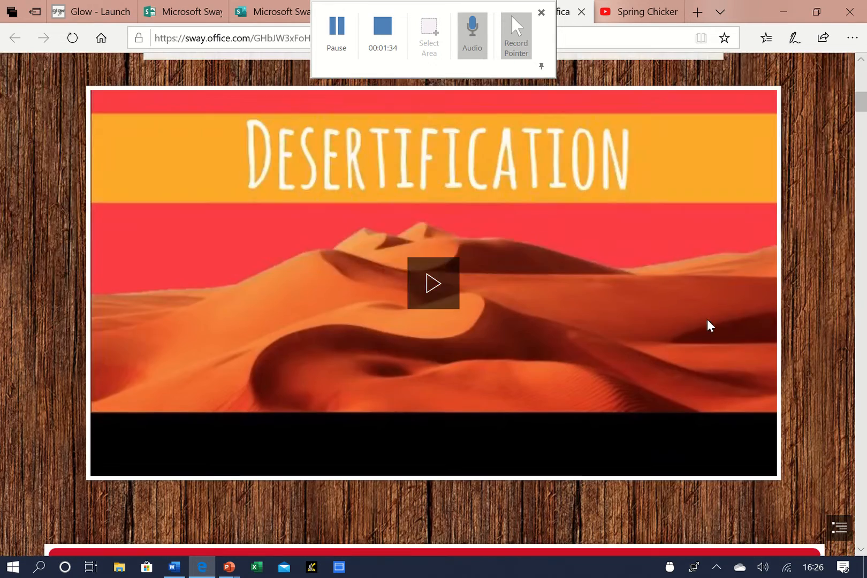
pyautogui.scroll(-4, 706, 320)
pyautogui.moveTo(859, 114)
pyautogui.mouseDown()
pyautogui.moveTo(863, 142)
pyautogui.moveTo(866, 97)
pyautogui.mouseUp()
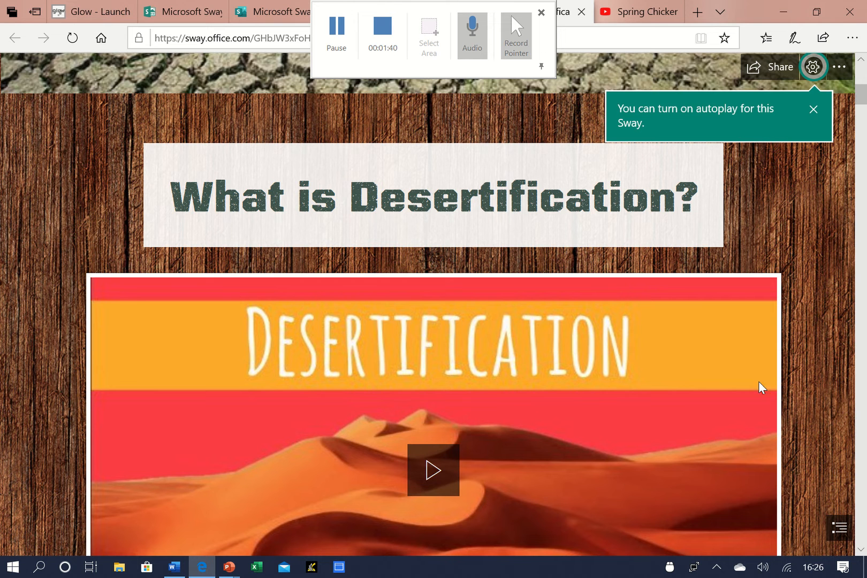
# Jump to section 06 of the Desertification lesson through its section overview and view the content down to the goals picture stack
pyautogui.click(837, 529)
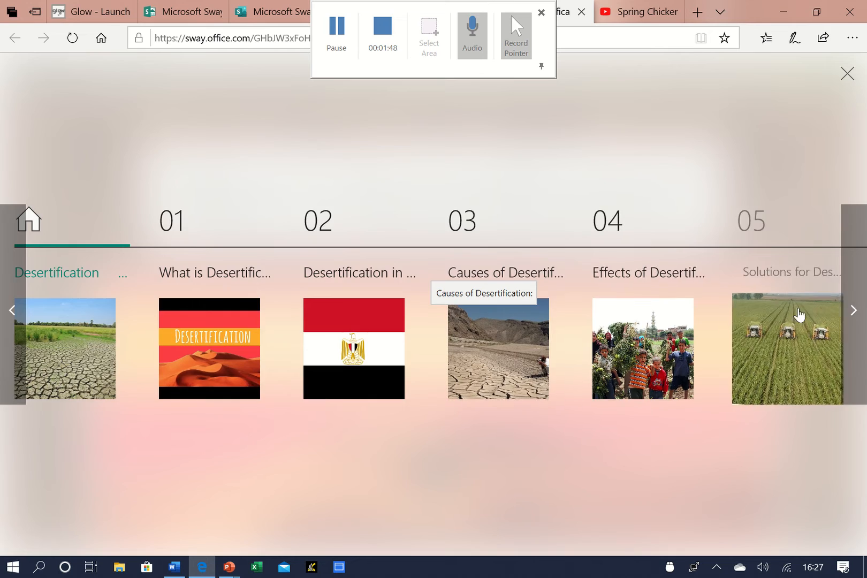
pyautogui.click(853, 311)
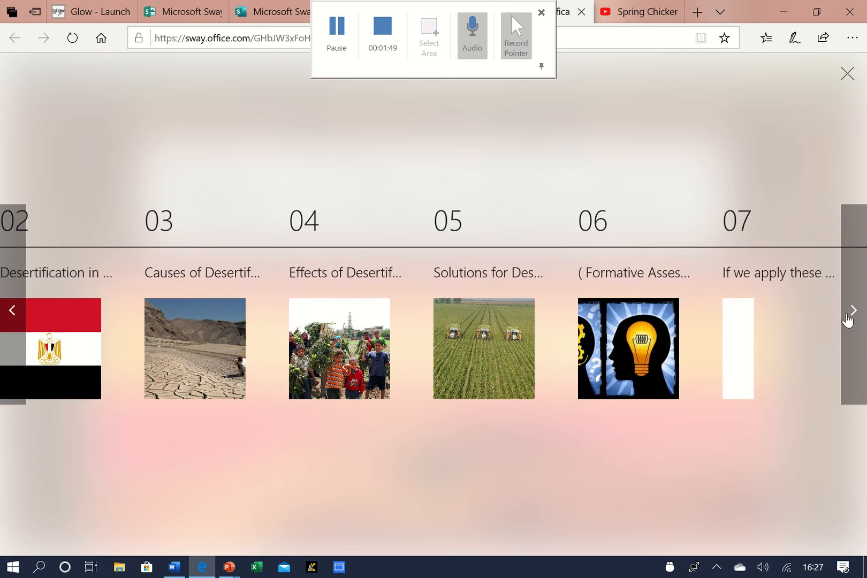
pyautogui.click(604, 321)
pyautogui.scroll(-5, 695, 393)
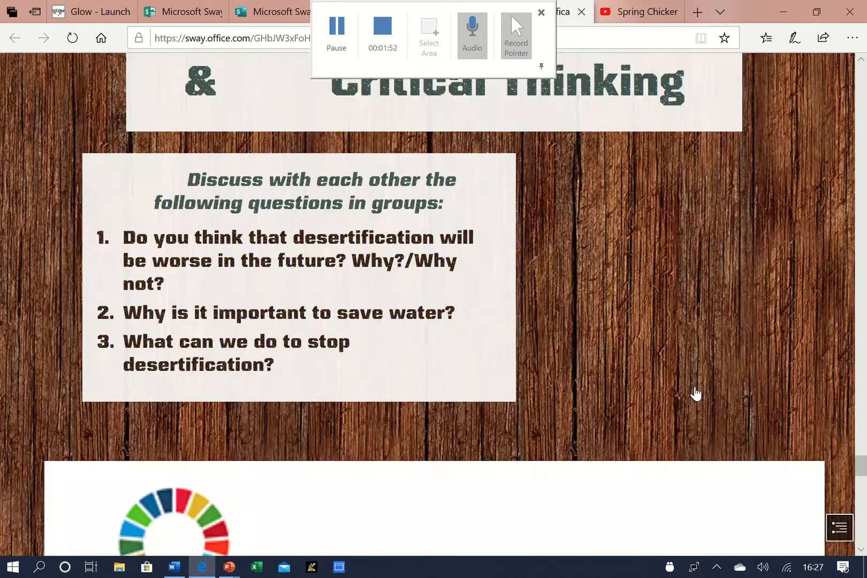
pyautogui.scroll(-5, 696, 393)
pyautogui.scroll(-10, 696, 393)
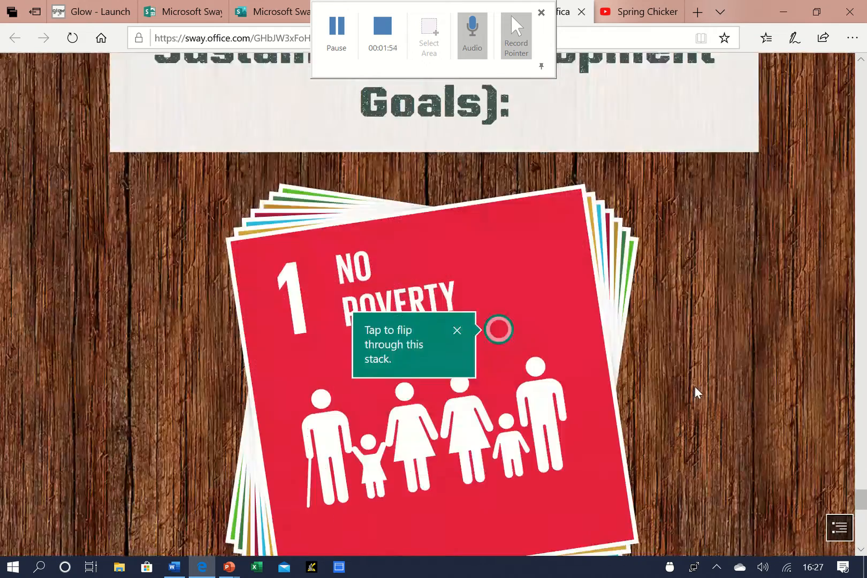
pyautogui.scroll(4, 696, 393)
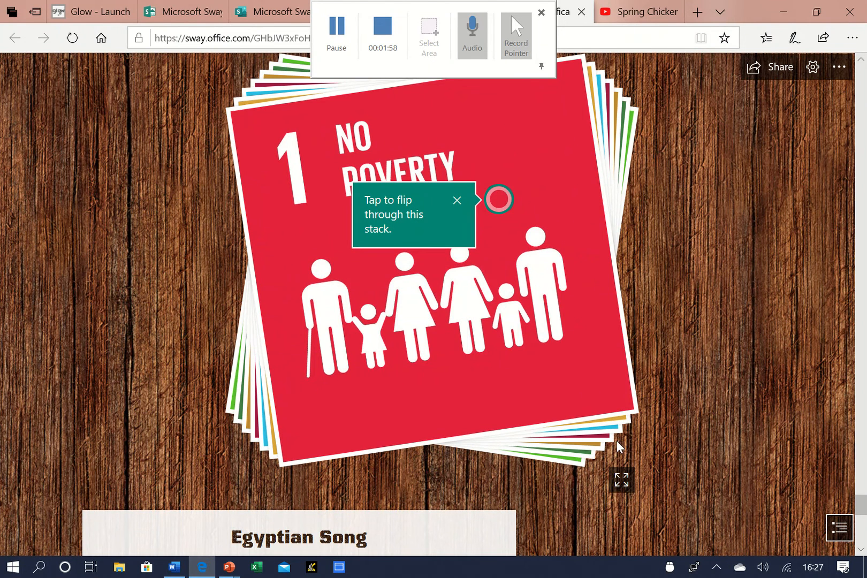
# View the goals picture stack full size, flip through several pictures and return to the lesson
pyautogui.click(621, 482)
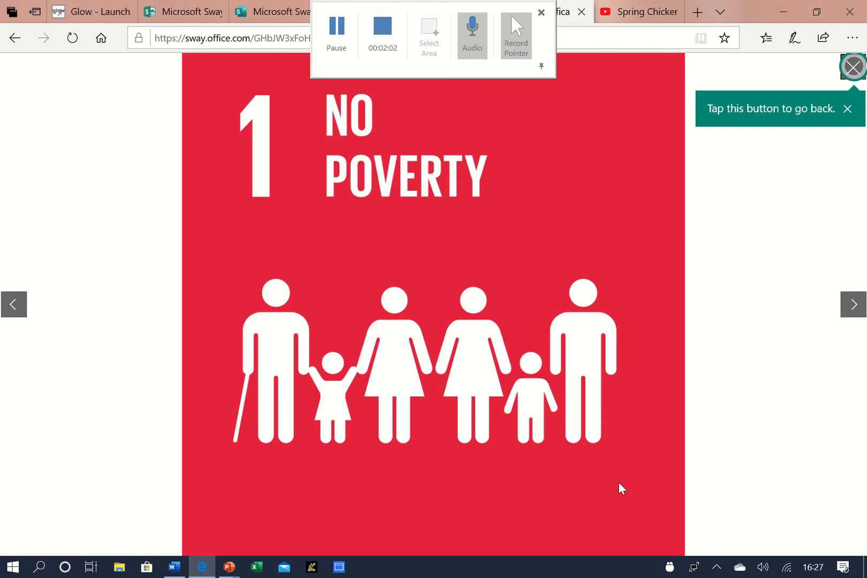
pyautogui.click(849, 316)
pyautogui.click(849, 315)
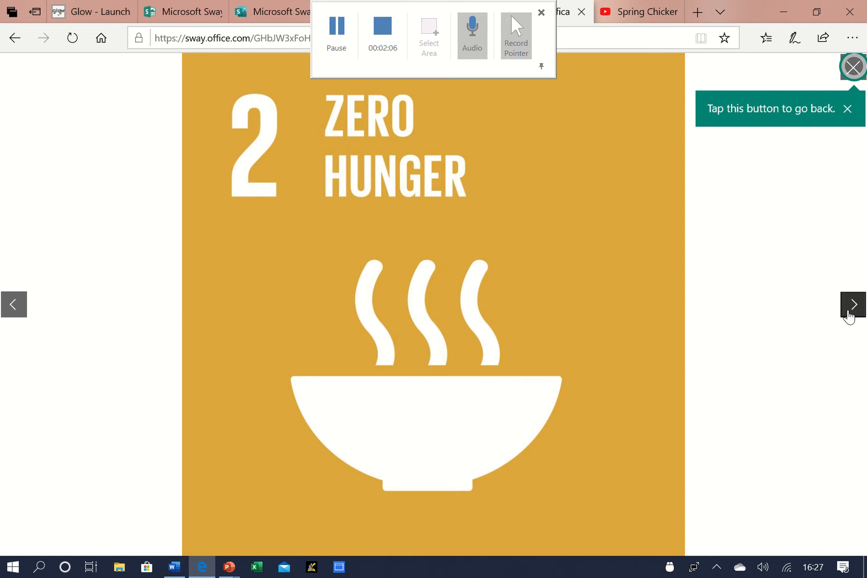
pyautogui.click(848, 315)
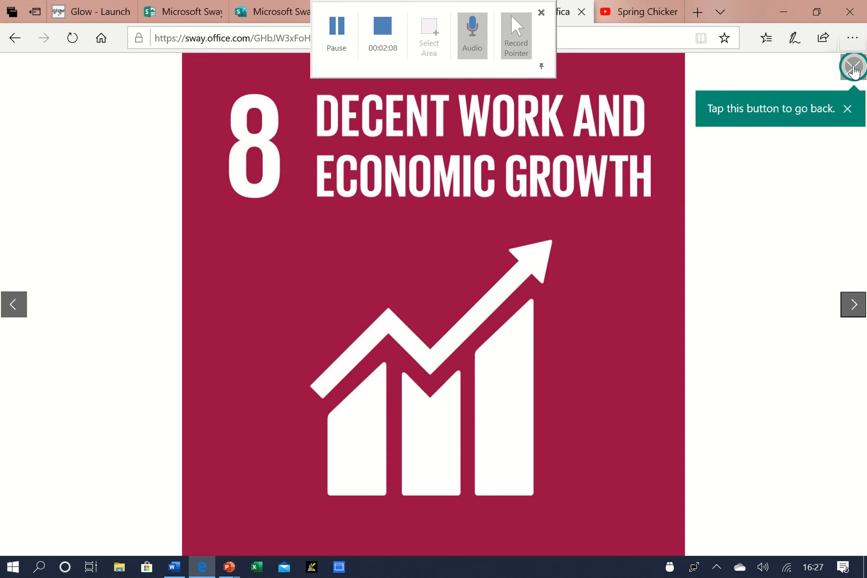
pyautogui.click(852, 67)
pyautogui.scroll(4, 826, 161)
pyautogui.scroll(5, 825, 236)
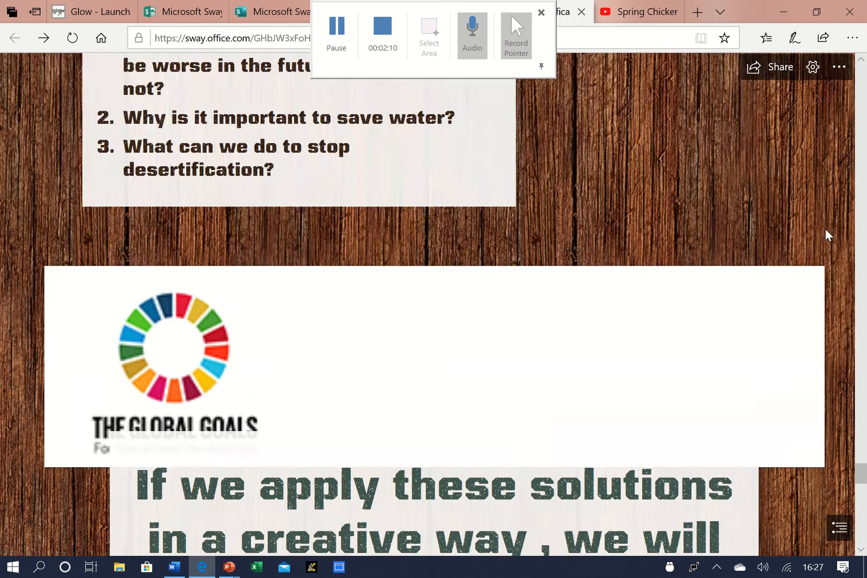
# Go back to the Sway home page and create a new blank Sway
pyautogui.click(261, 6)
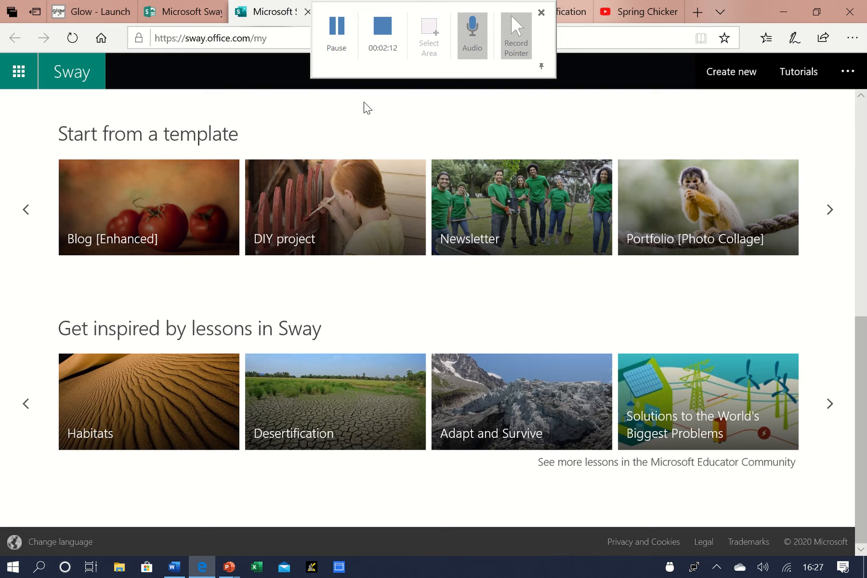
pyautogui.scroll(4, 687, 333)
pyautogui.scroll(-4, 687, 339)
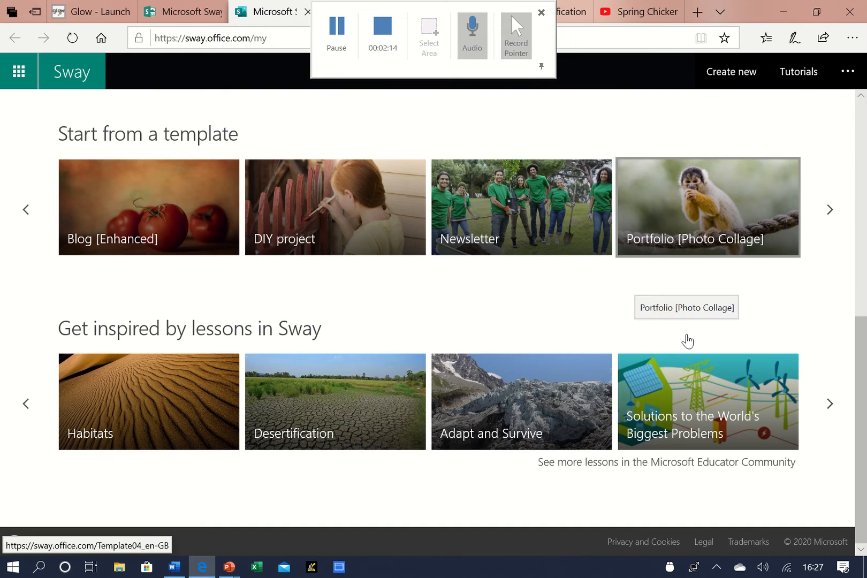
pyautogui.scroll(8, 687, 340)
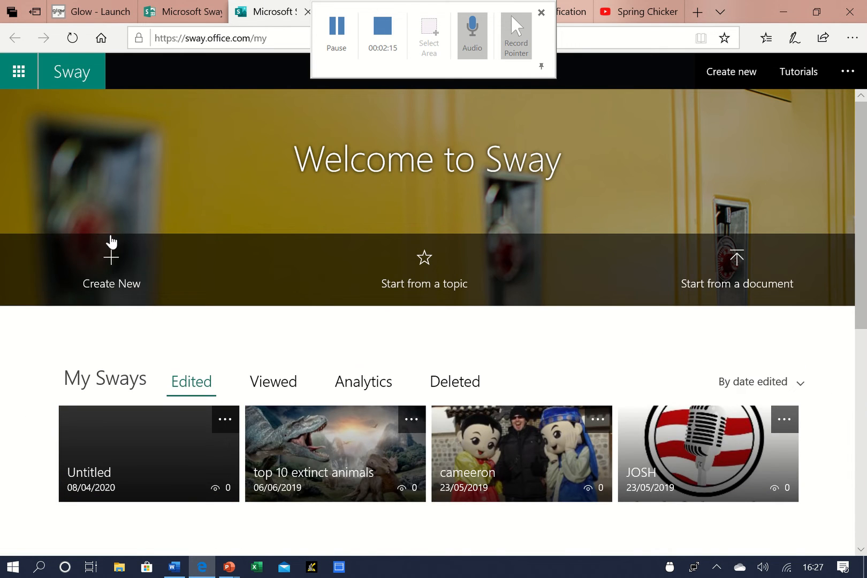
pyautogui.click(110, 276)
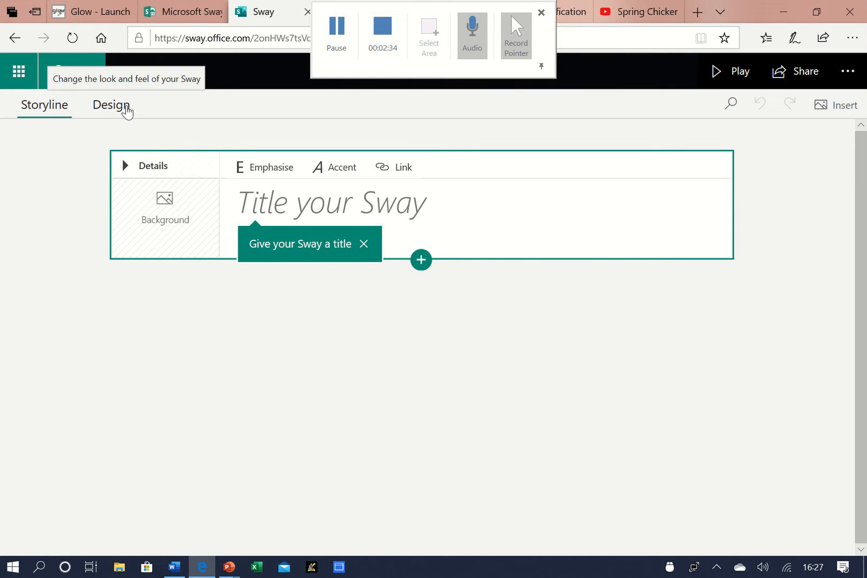
# Open the new Sway's design styles, try the Horizontal layout and set the layout to Slides
pyautogui.click(126, 111)
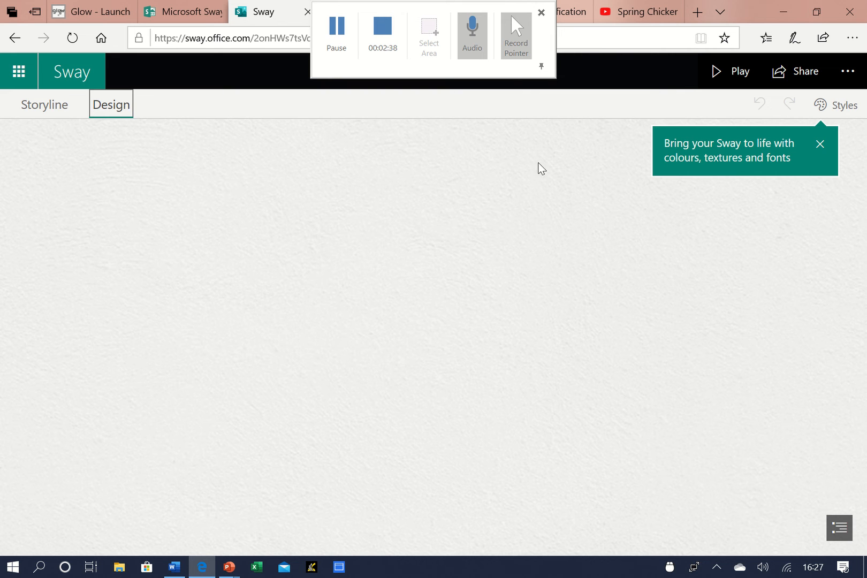
pyautogui.click(842, 110)
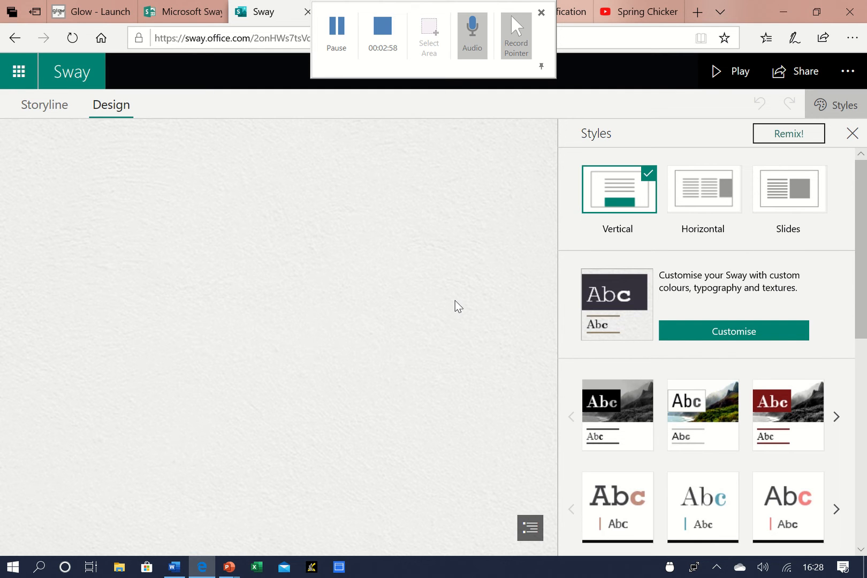
pyautogui.click(688, 208)
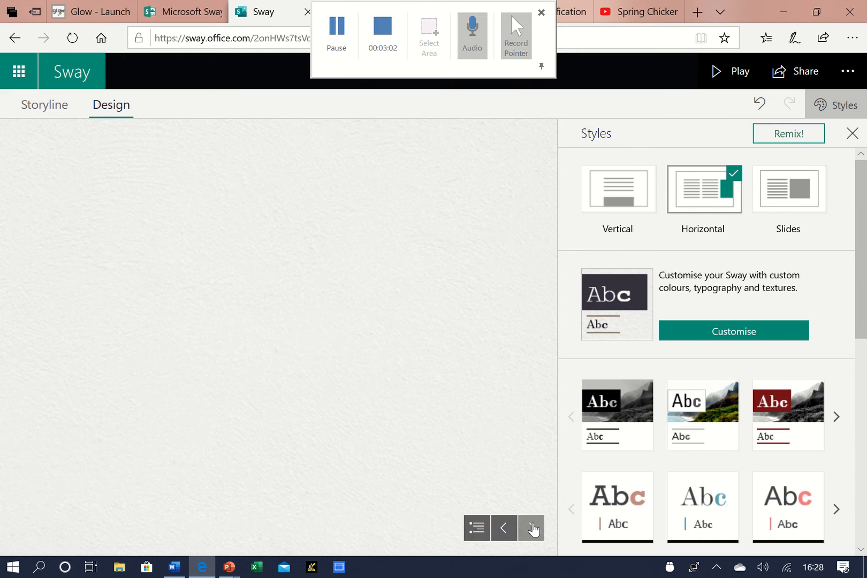
pyautogui.click(795, 190)
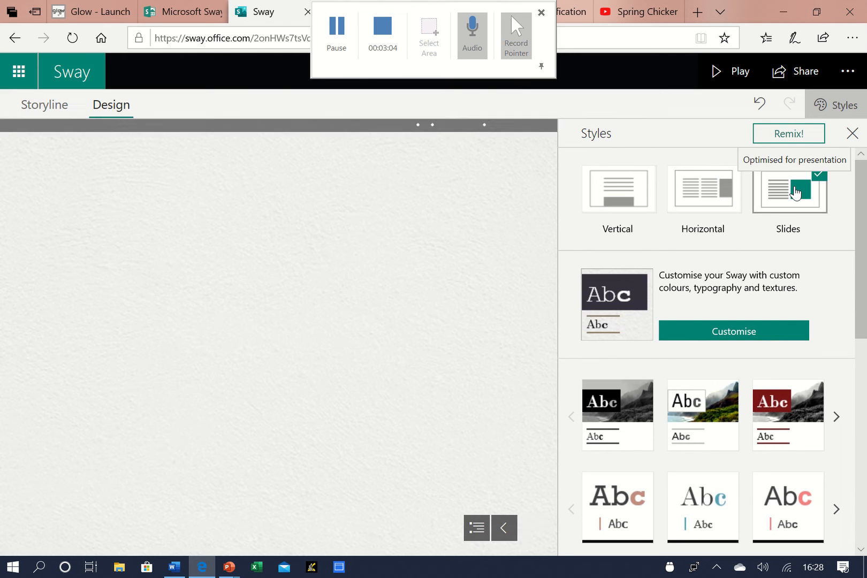
# Set the Sway's layout to Vertical, apply the mint green floral style from the last style row, and close the styles
pyautogui.click(701, 189)
pyautogui.click(633, 196)
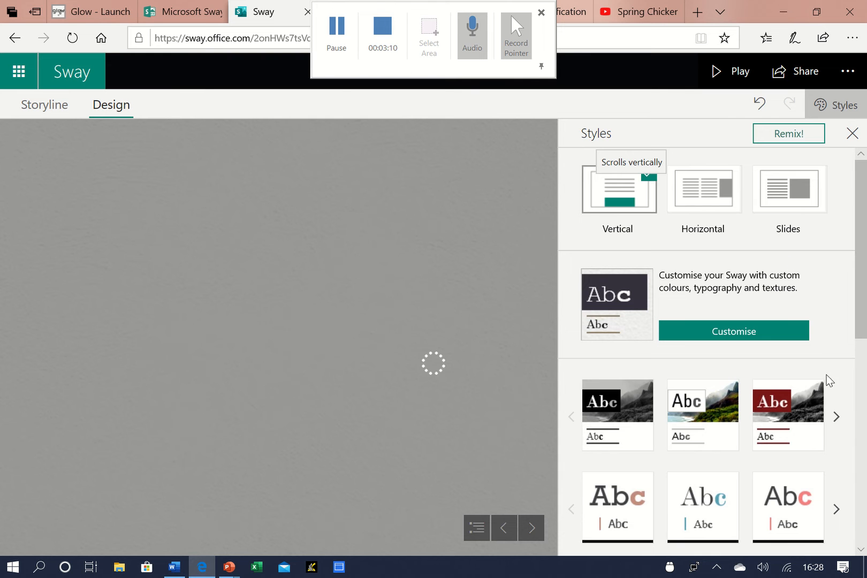
pyautogui.scroll(-6, 836, 416)
pyautogui.scroll(-2, 838, 416)
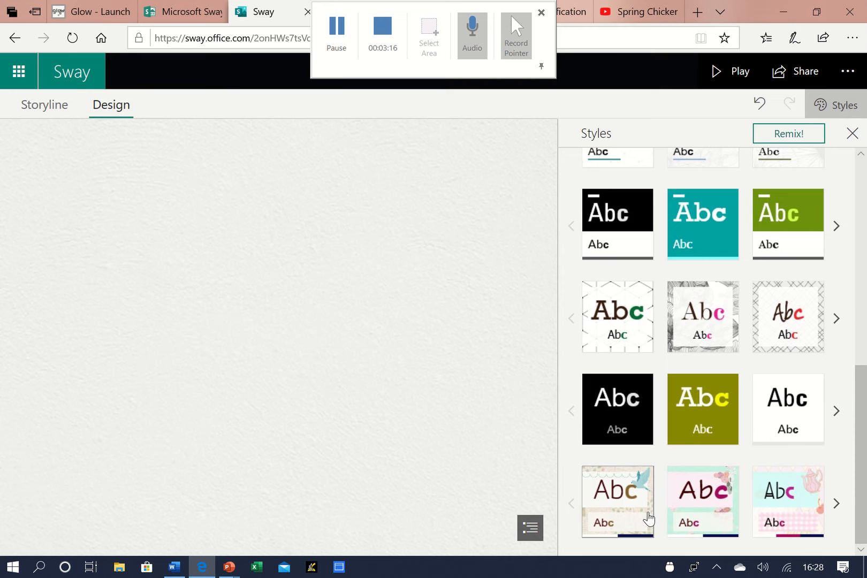
pyautogui.click(685, 501)
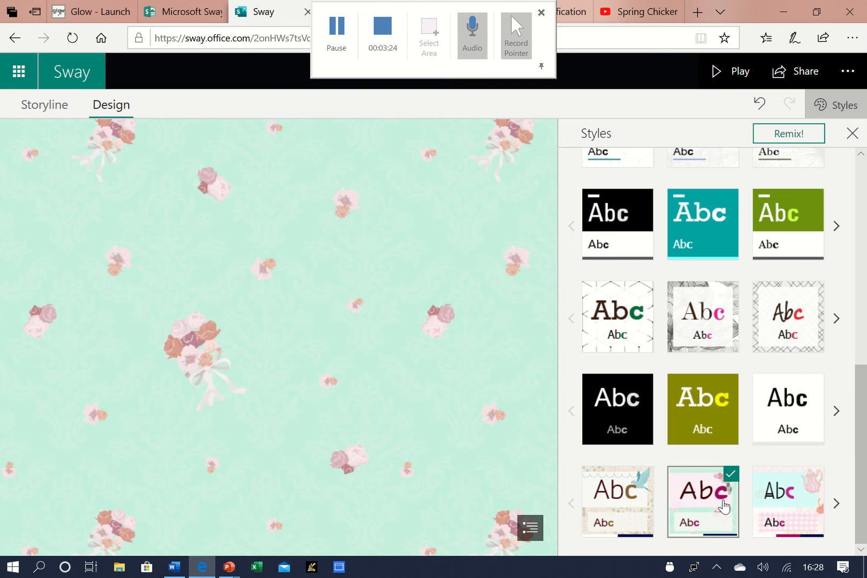
pyautogui.click(850, 136)
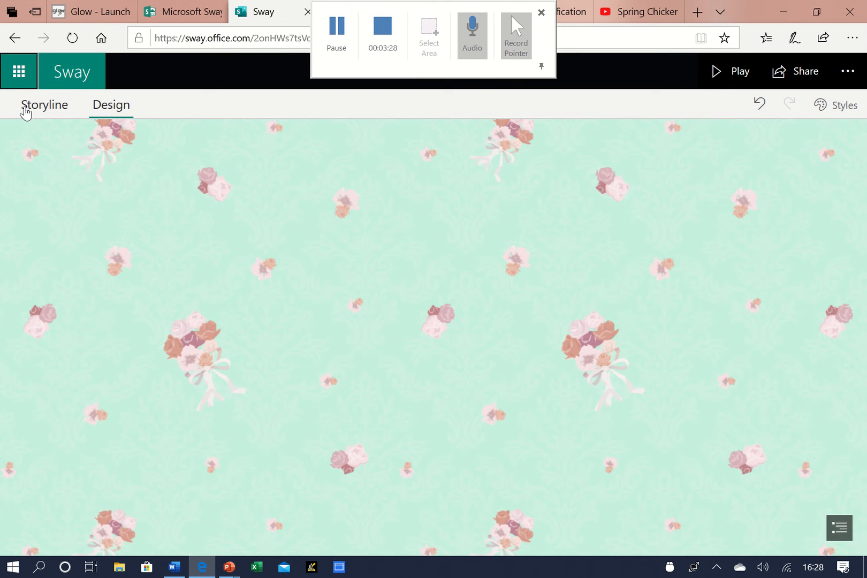
# In the storyline, title the Sway "Easter" and emphasise the title text
pyautogui.click(25, 112)
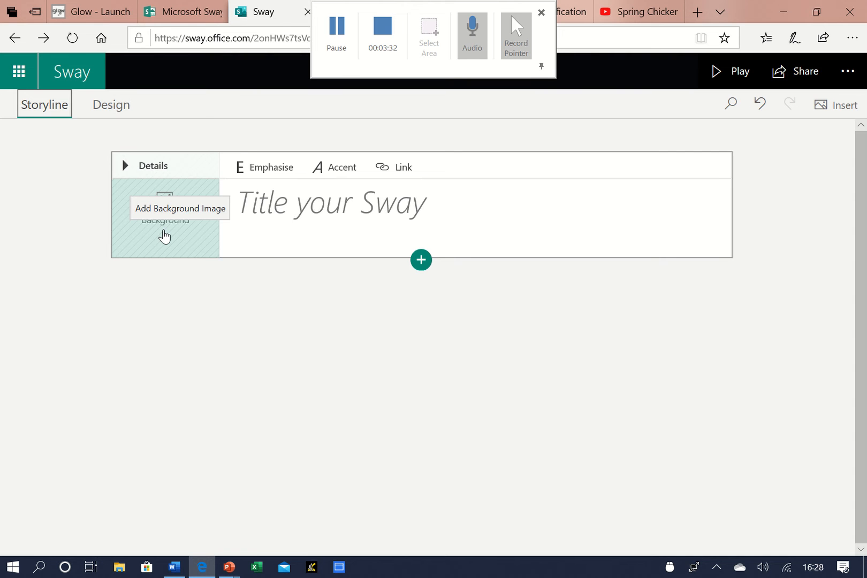
pyautogui.click(298, 205)
pyautogui.write('E')
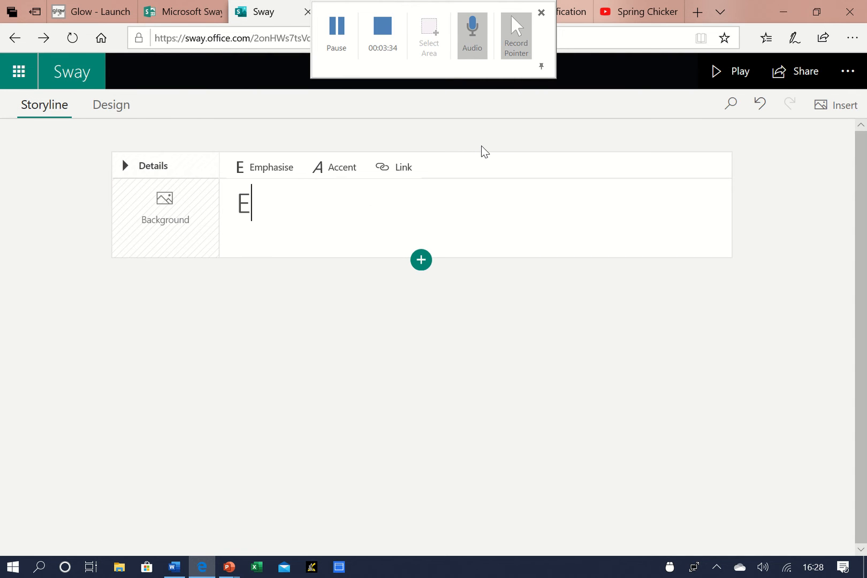
pyautogui.write('aster')
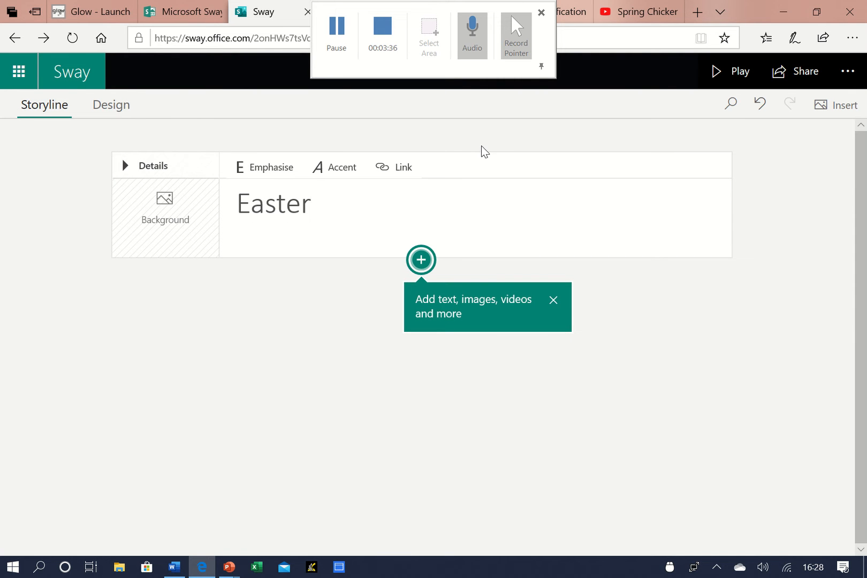
pyautogui.moveTo(317, 204); pyautogui.dragTo(235, 203)
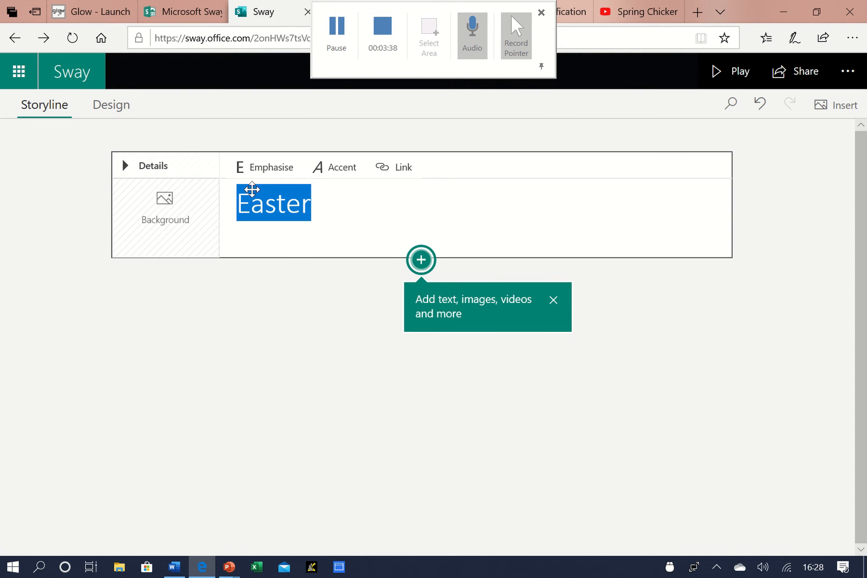
pyautogui.click(268, 170)
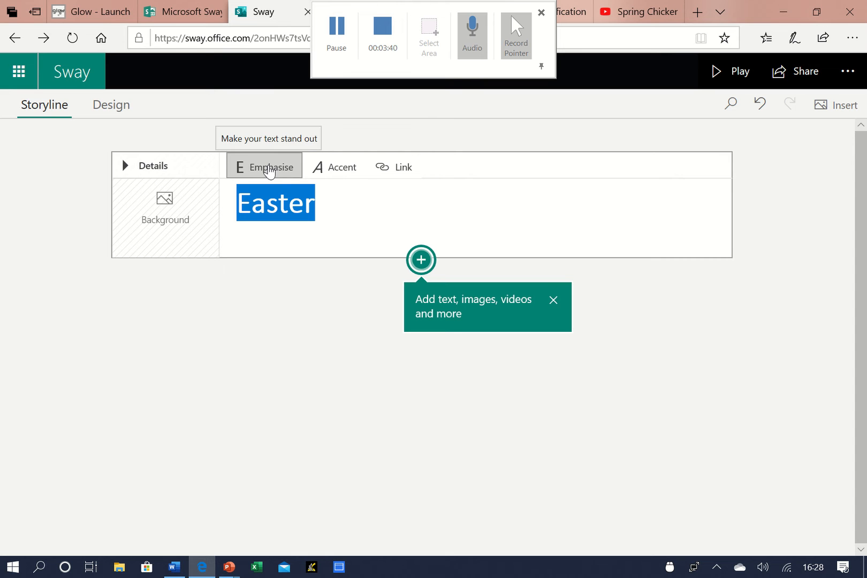
pyautogui.click(338, 174)
pyautogui.click(328, 170)
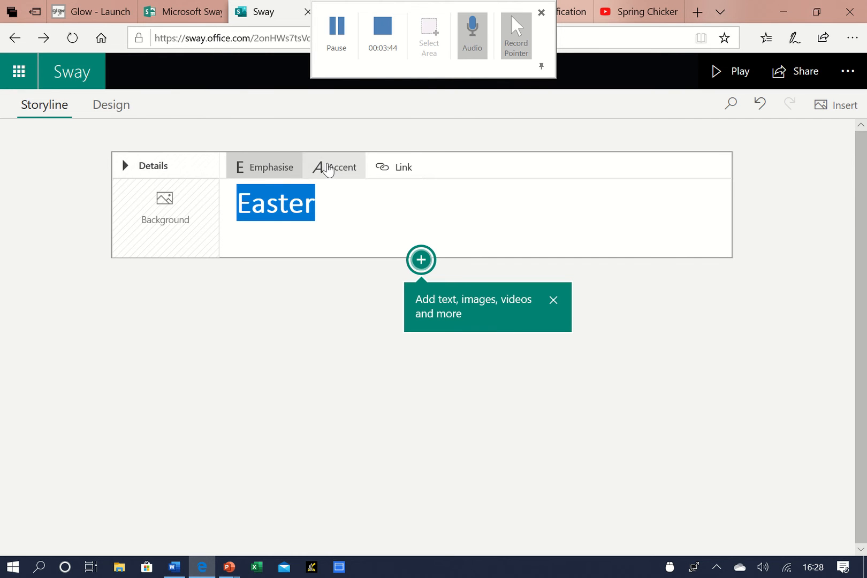
# Search the suggested sources for "easter" and add the picture of coloured eggs in a basket as the title card's background
pyautogui.click(172, 222)
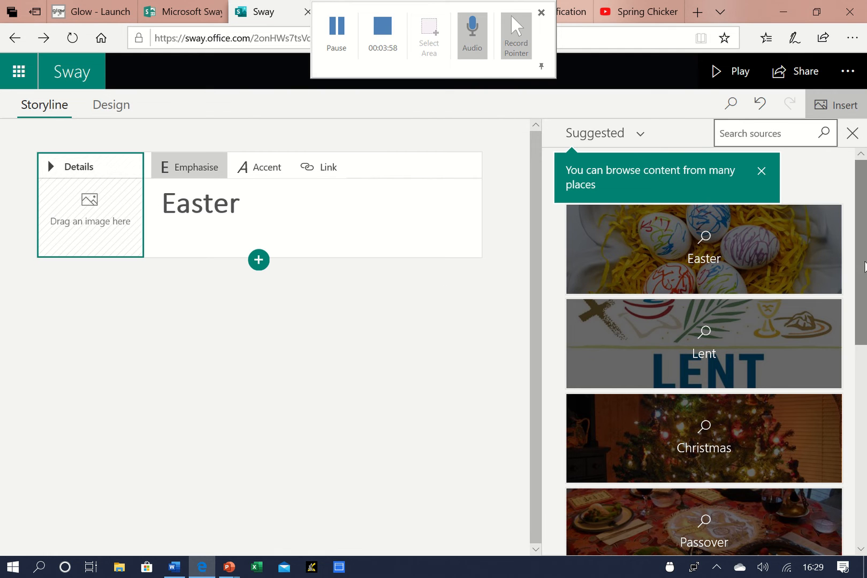
pyautogui.click(639, 133)
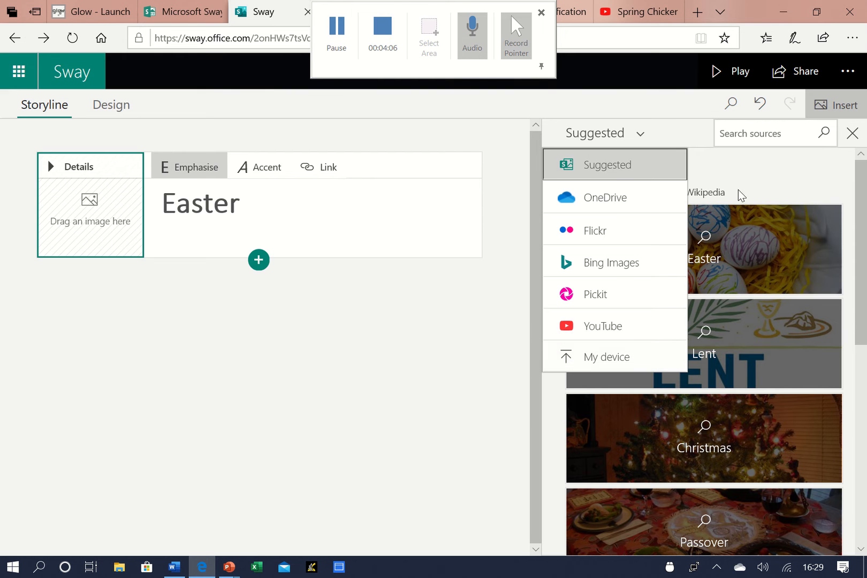
pyautogui.click(741, 170)
pyautogui.moveTo(862, 210); pyautogui.dragTo(866, 459)
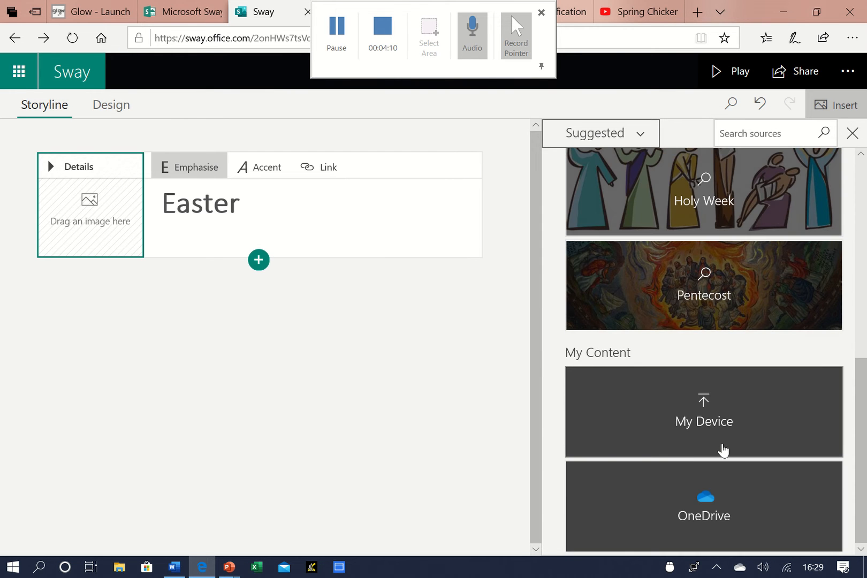
pyautogui.moveTo(862, 482); pyautogui.dragTo(865, 166)
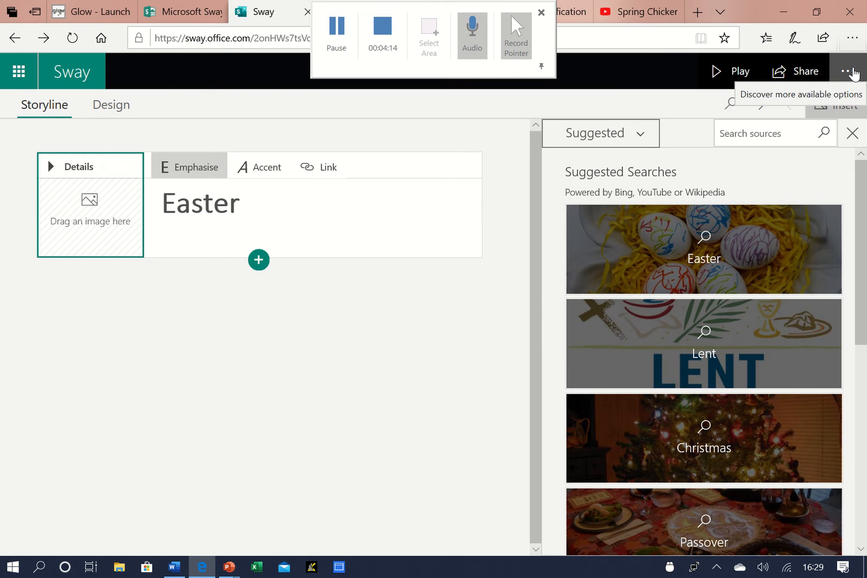
pyautogui.click(746, 133)
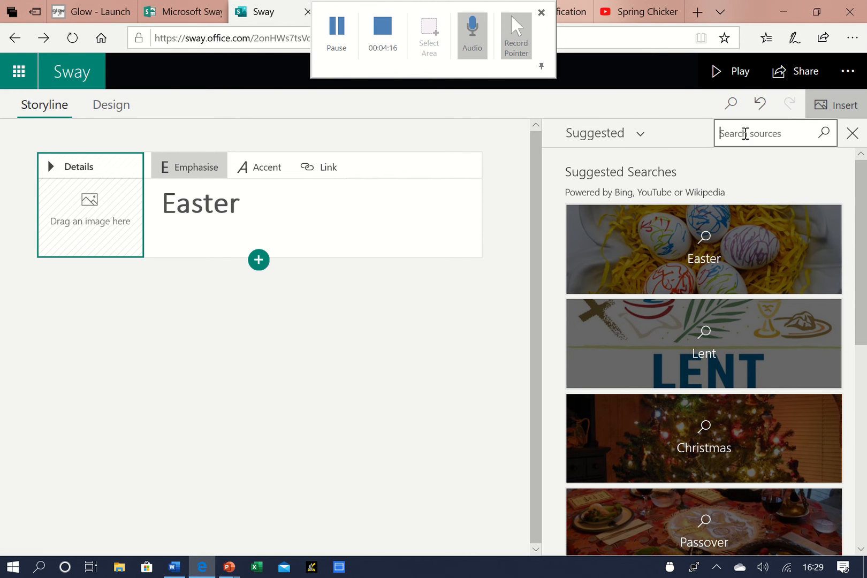
pyautogui.write('easter')
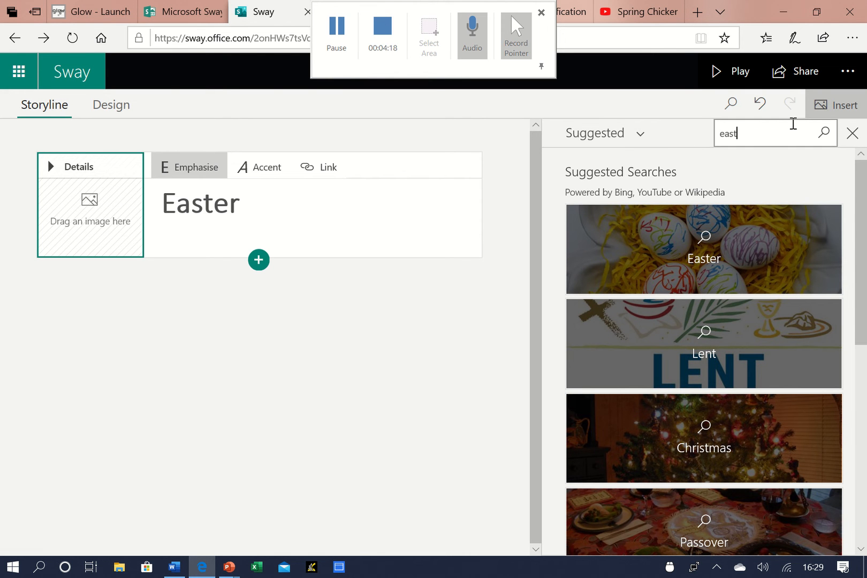
pyautogui.click(825, 133)
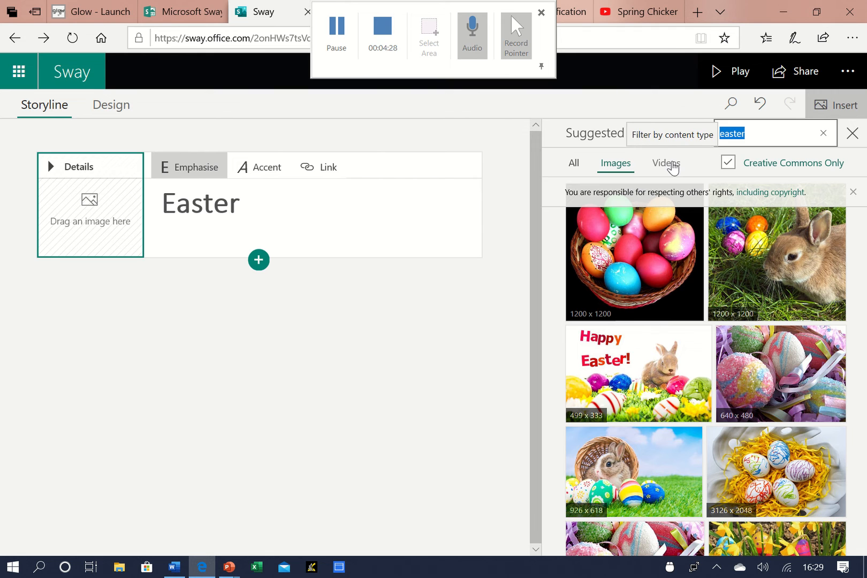
pyautogui.click(664, 259)
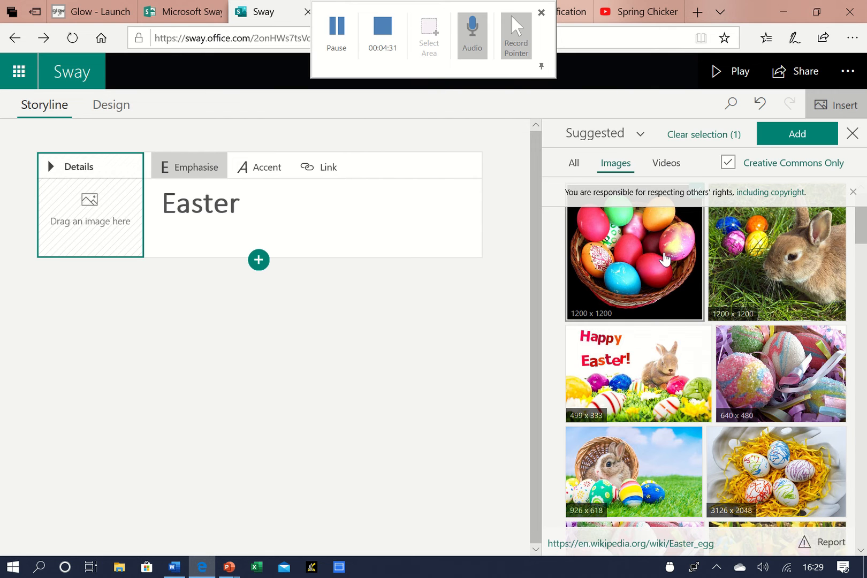
pyautogui.click(809, 138)
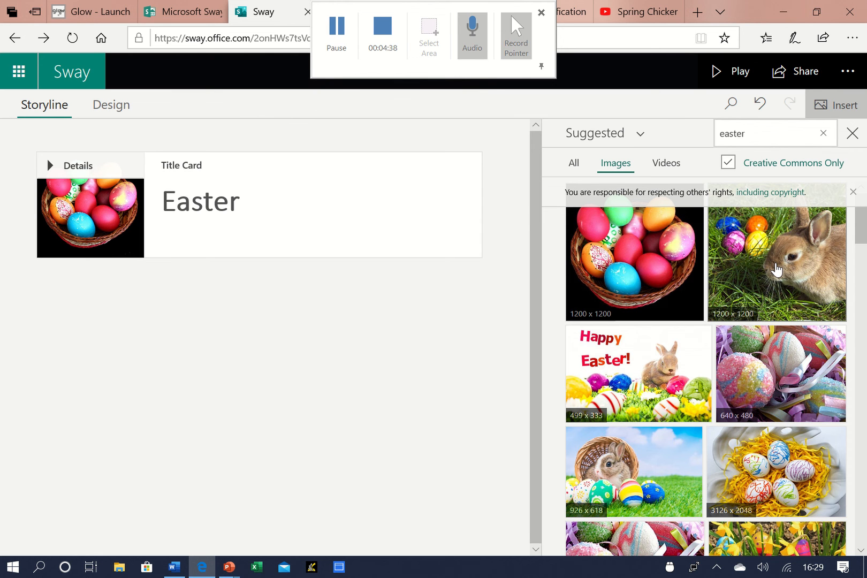
# Replace the title card's background with the rabbit picture and delete the separate egg basket image card
pyautogui.moveTo(772, 272); pyautogui.dragTo(81, 233)
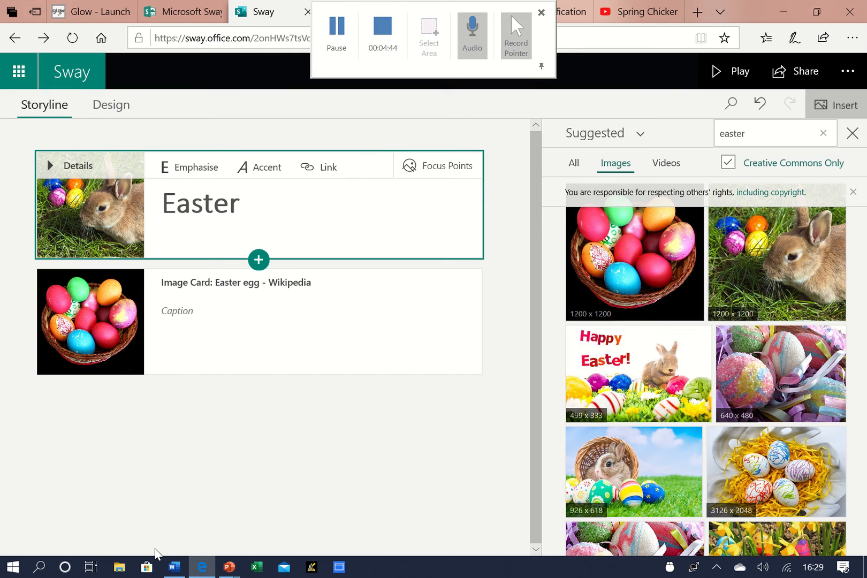
pyautogui.click(80, 322)
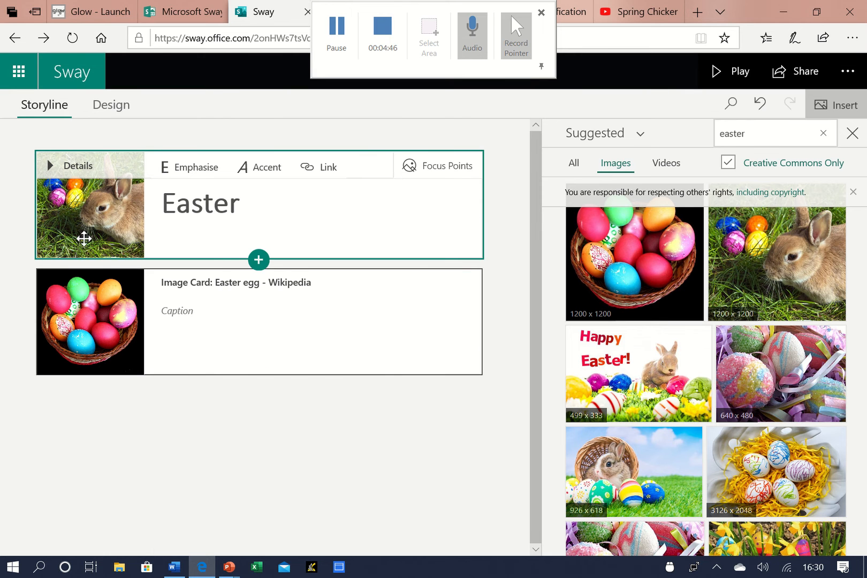
pyautogui.click(85, 234)
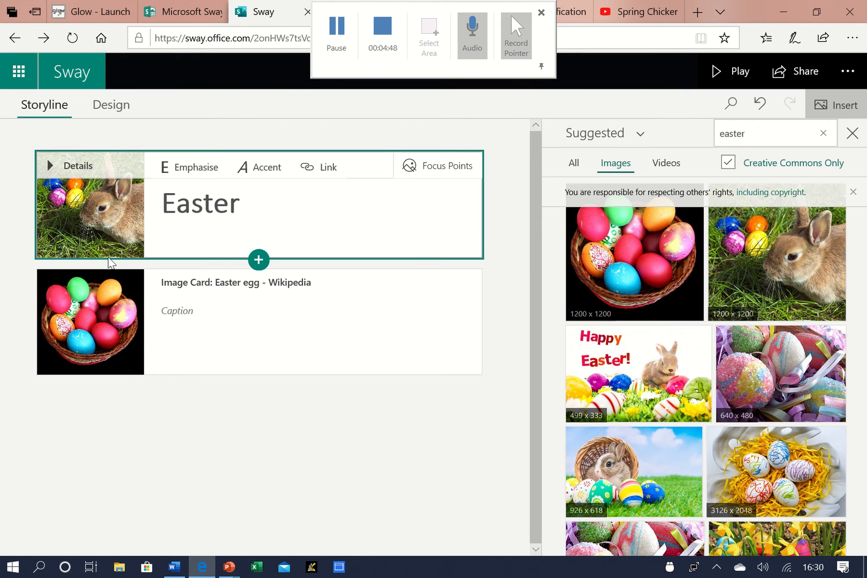
pyautogui.click(102, 307)
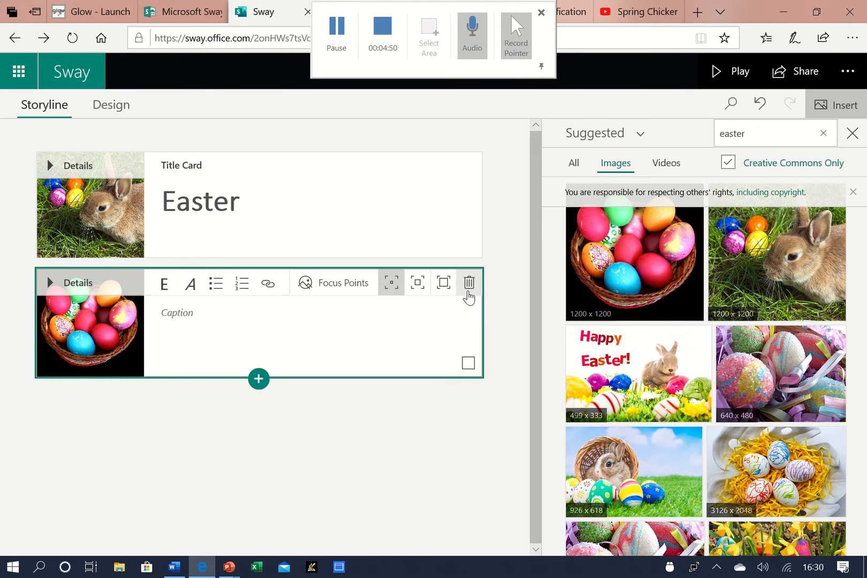
pyautogui.click(469, 289)
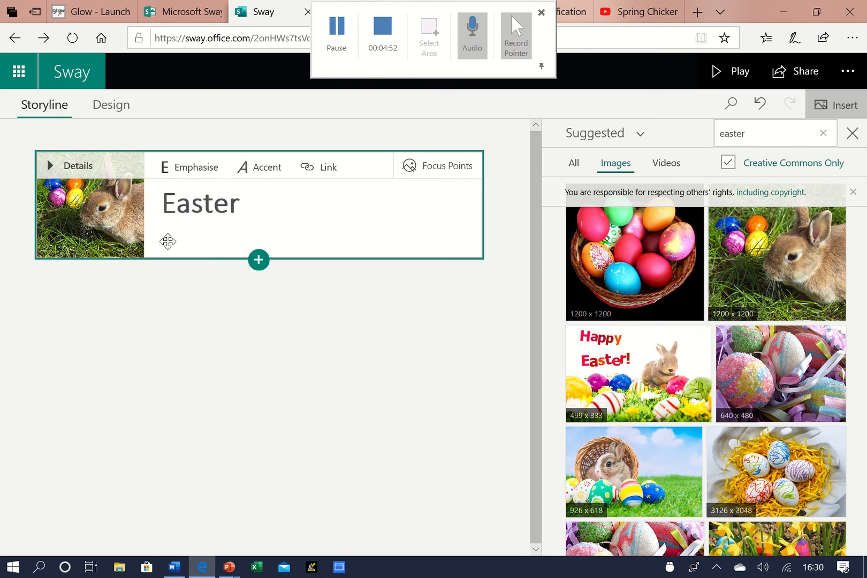
# Remove the rabbit picture from the title card, set the egg basket picture as its background, and close the image sources
pyautogui.moveTo(106, 228); pyautogui.dragTo(421, 448)
pyautogui.click(469, 286)
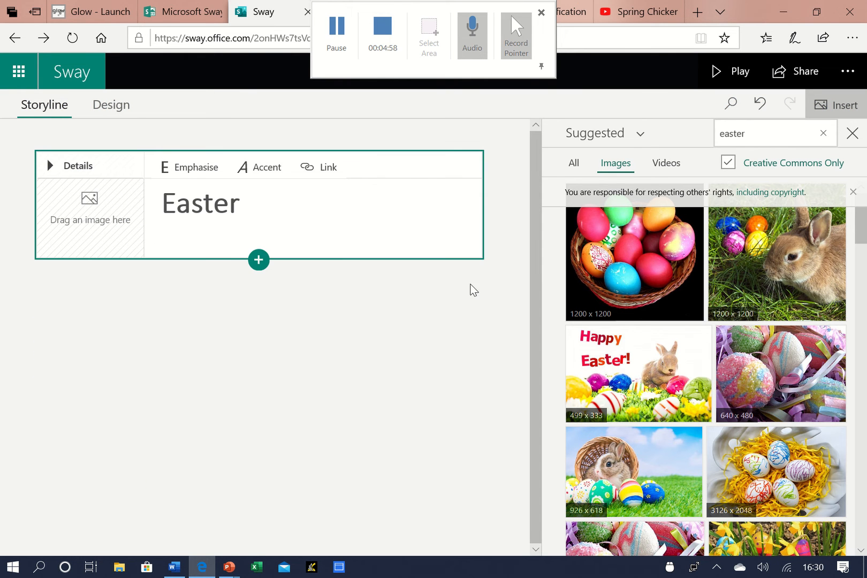
pyautogui.moveTo(642, 254); pyautogui.dragTo(97, 224)
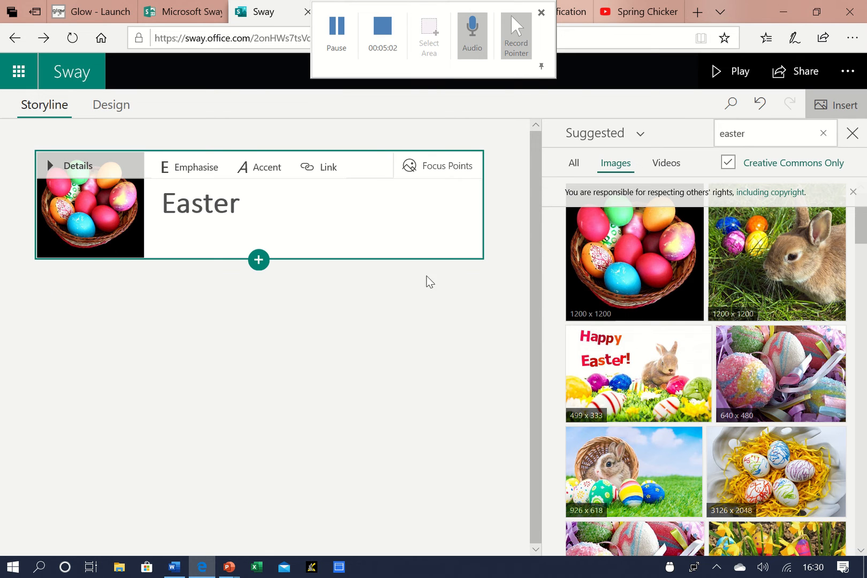
pyautogui.click(852, 133)
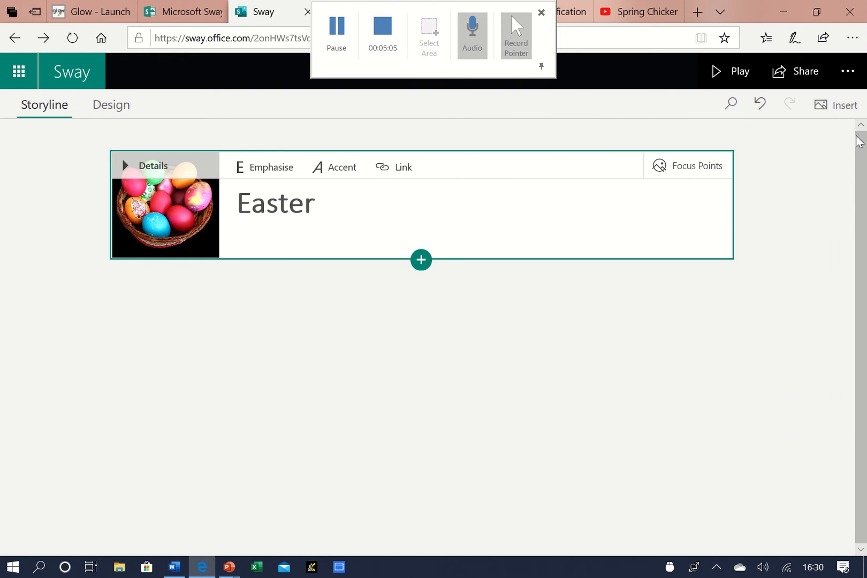
# Try focus points on several eggs in the title background, try marking the entire image as important, and reset the focus points
pyautogui.click(678, 173)
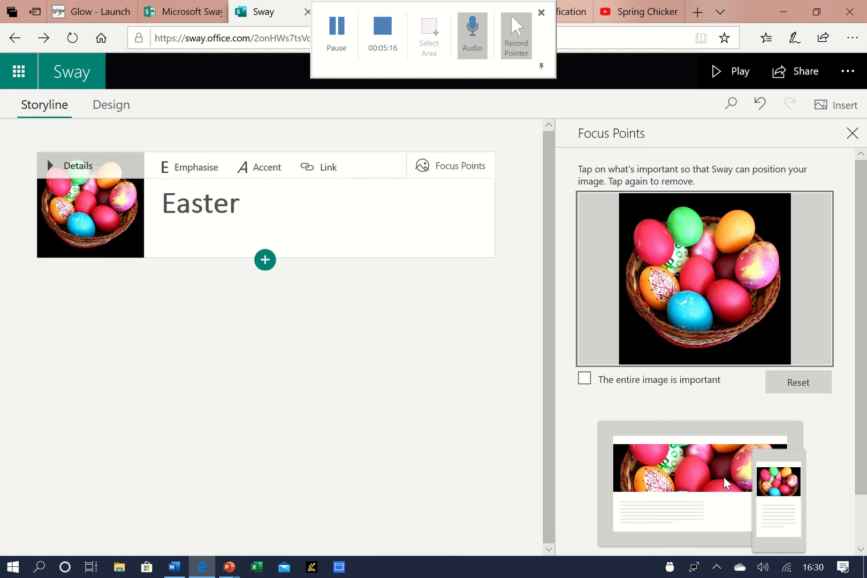
pyautogui.click(663, 288)
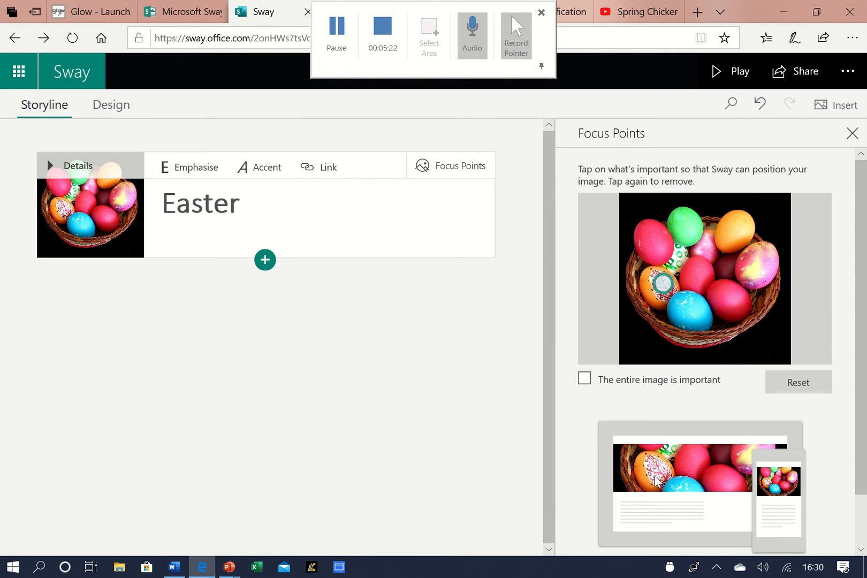
pyautogui.click(699, 271)
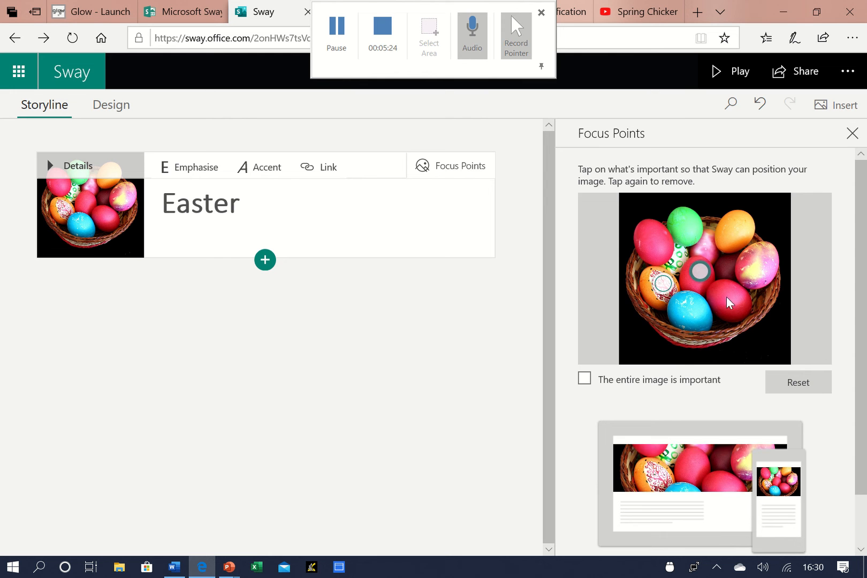
pyautogui.click(726, 295)
pyautogui.click(585, 378)
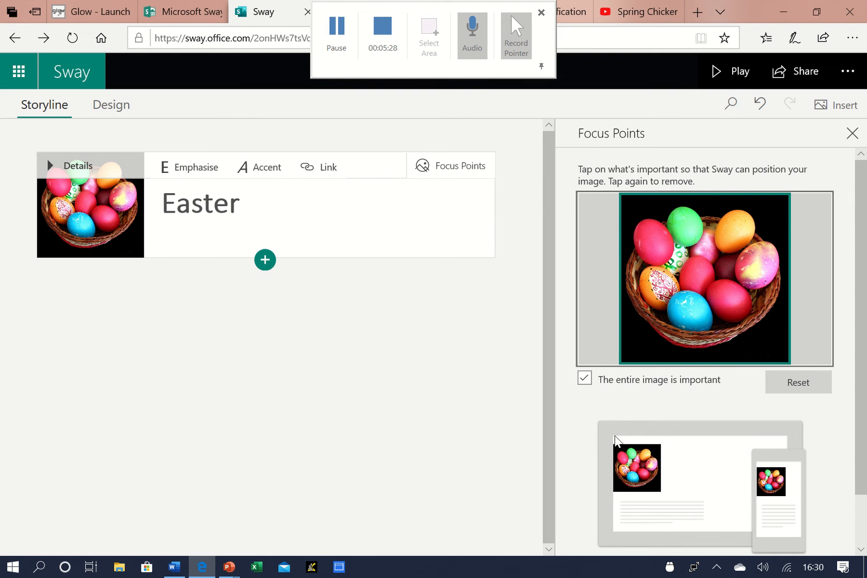
pyautogui.click(589, 381)
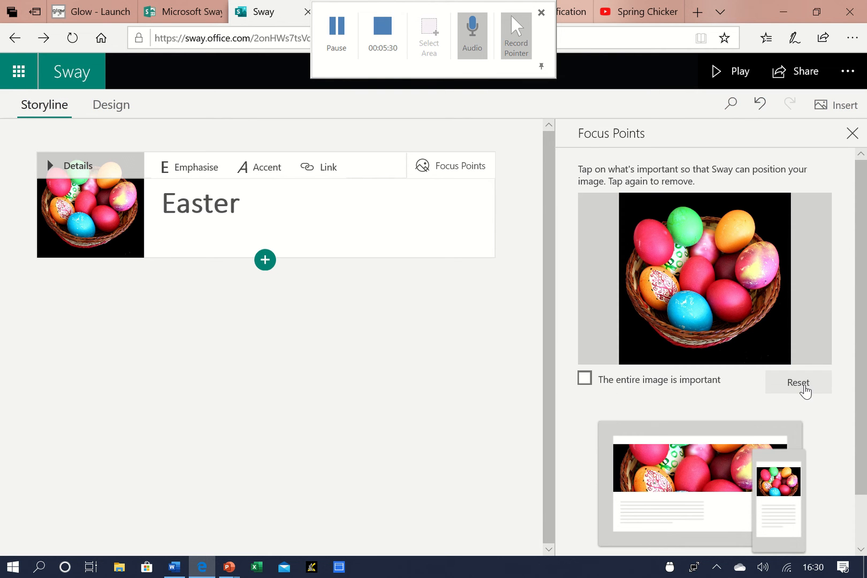
pyautogui.click(775, 388)
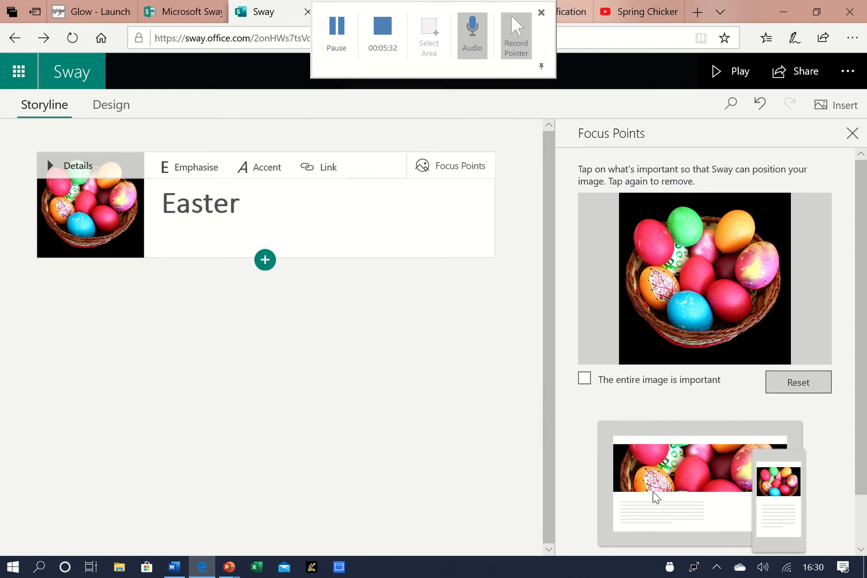
# Add an empty text card directly below the Easter title card
pyautogui.click(307, 197)
pyautogui.press('Return')
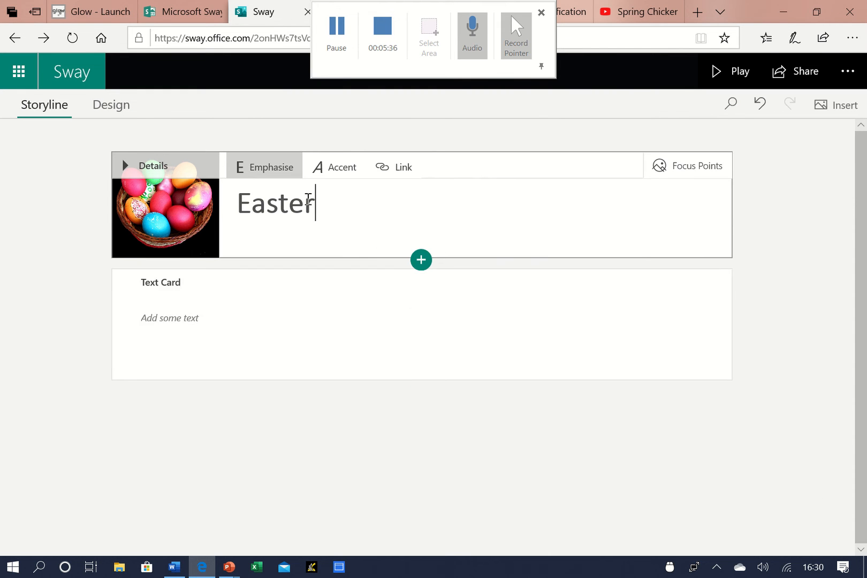
pyautogui.click(321, 210)
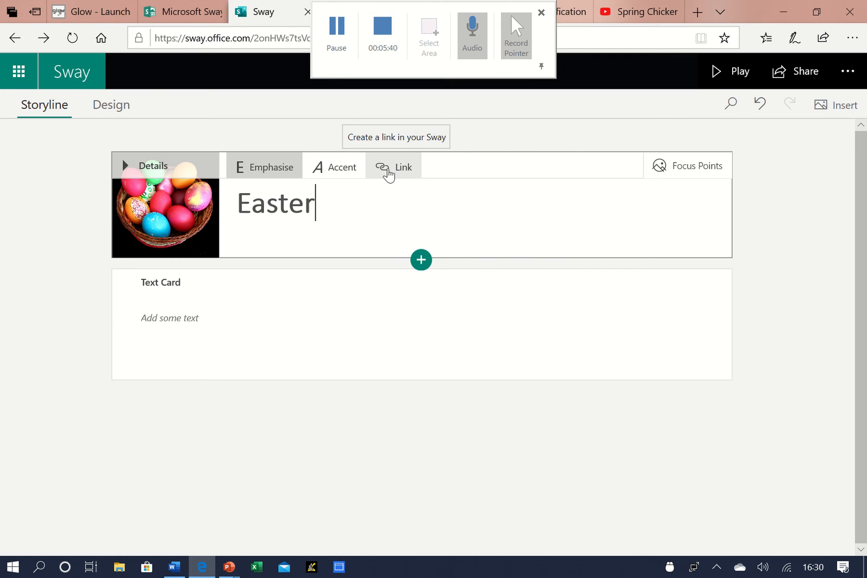
pyautogui.moveTo(329, 204); pyautogui.dragTo(233, 203)
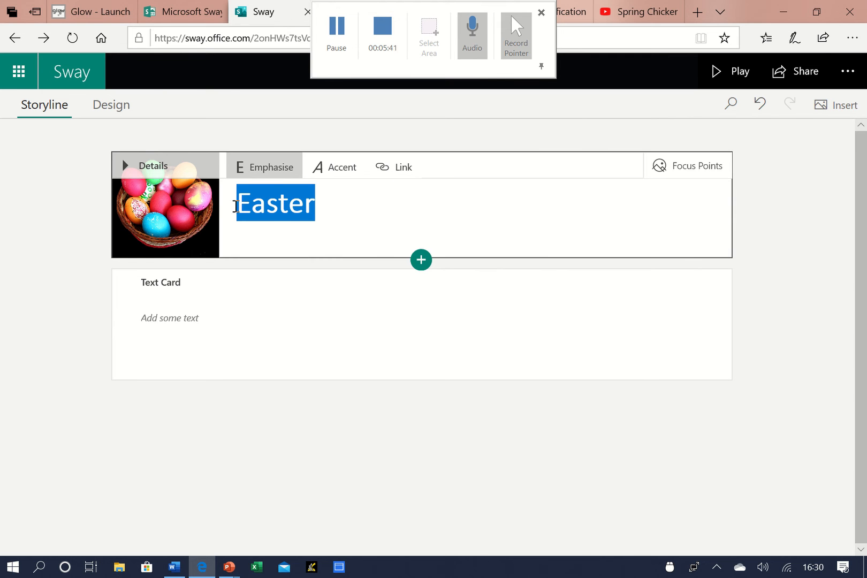
pyautogui.click(400, 168)
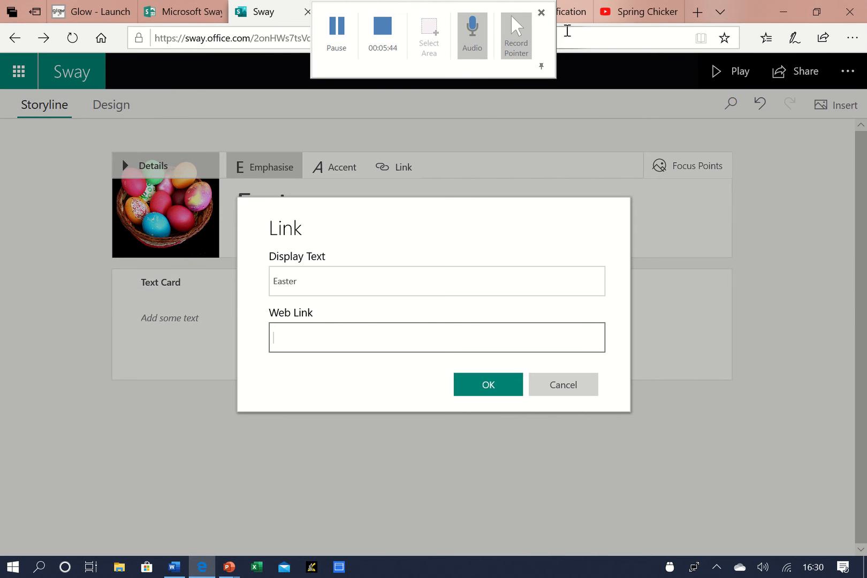
pyautogui.click(638, 9)
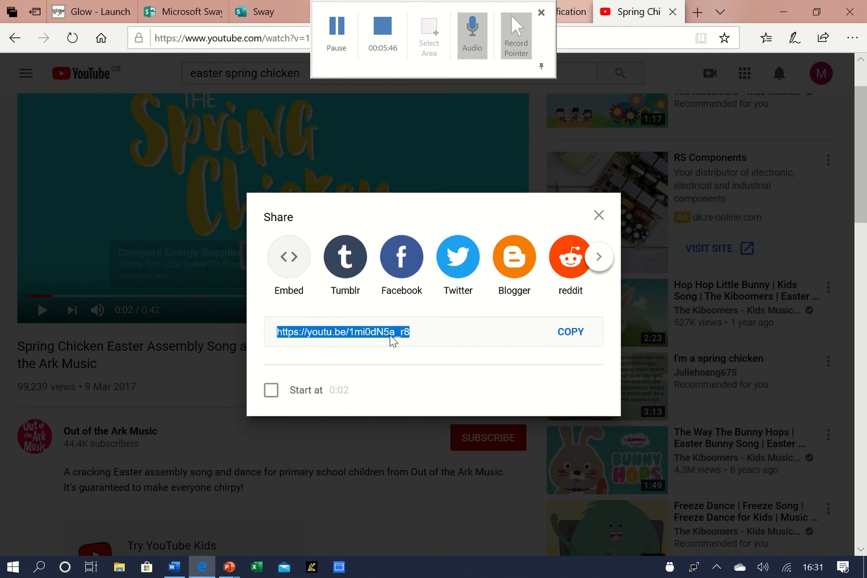
pyautogui.click(579, 330)
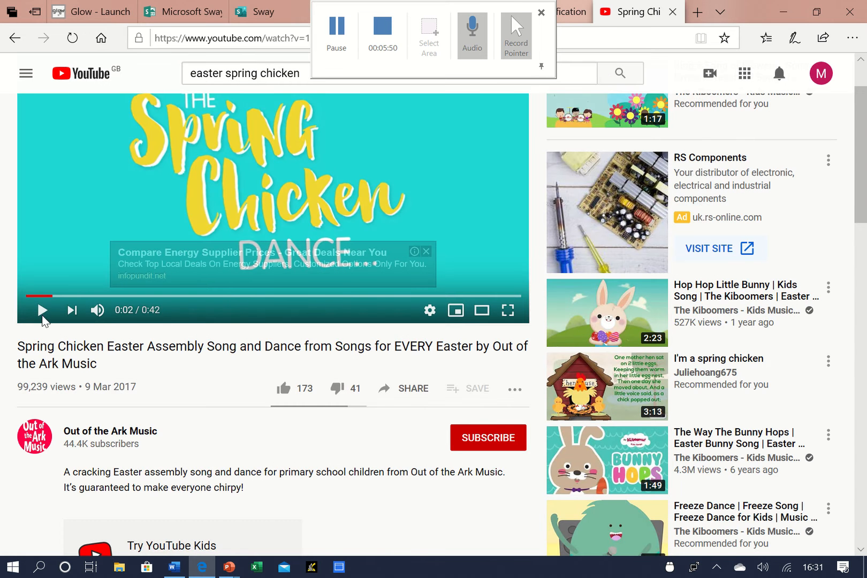
pyautogui.click(260, 9)
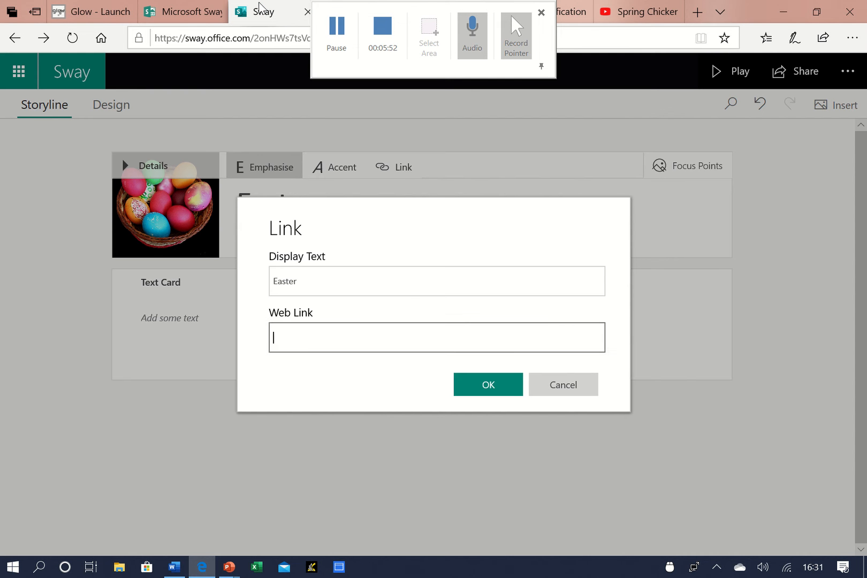
pyautogui.write('https://youtu.be/1mi0dN5a_r8')
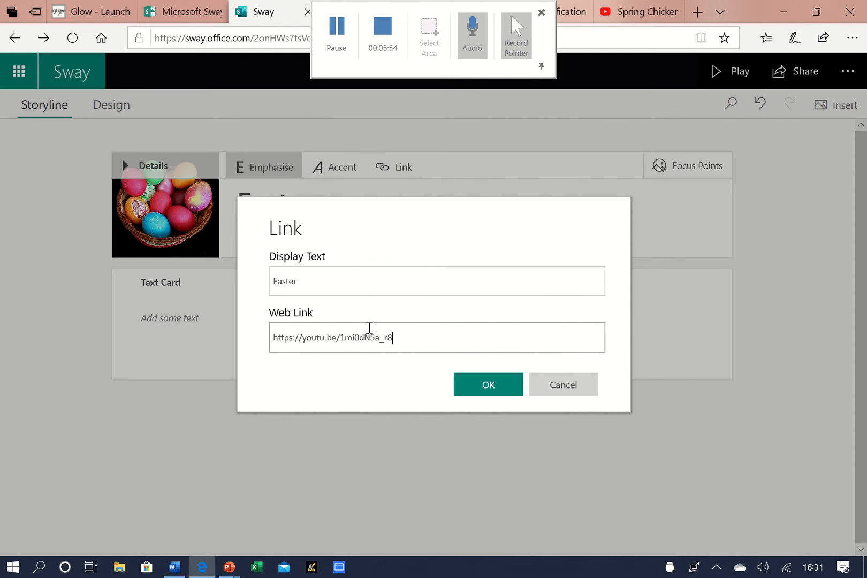
pyautogui.click(471, 385)
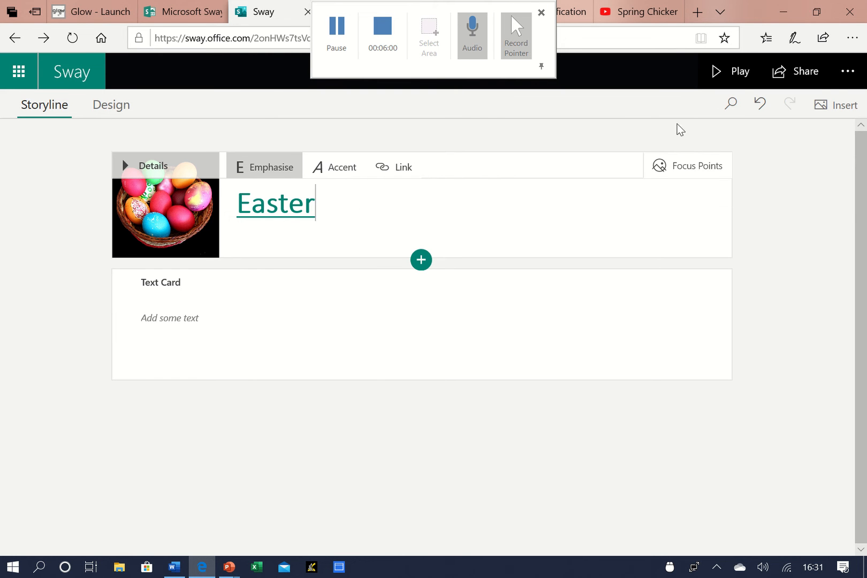
# Preview the Sway, test the Easter title link, view the section navigation, and return to editing
pyautogui.click(727, 83)
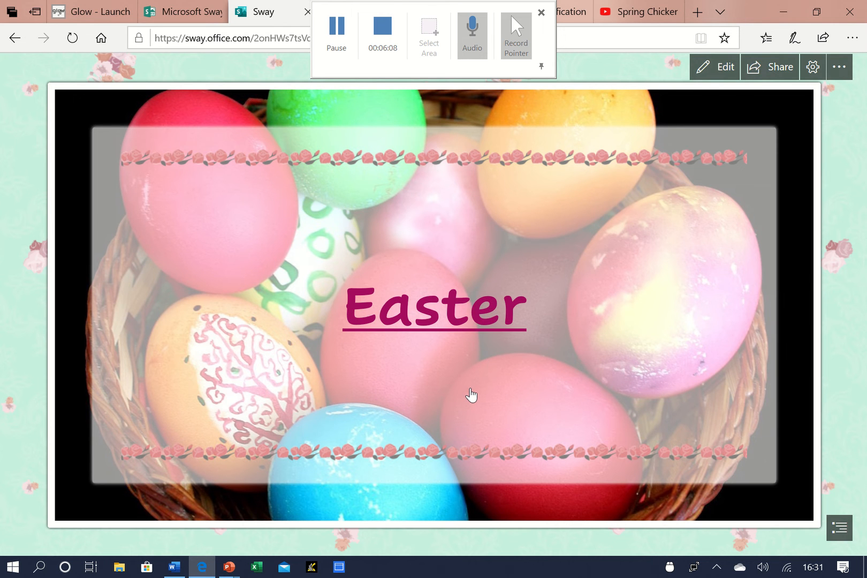
pyautogui.click(456, 306)
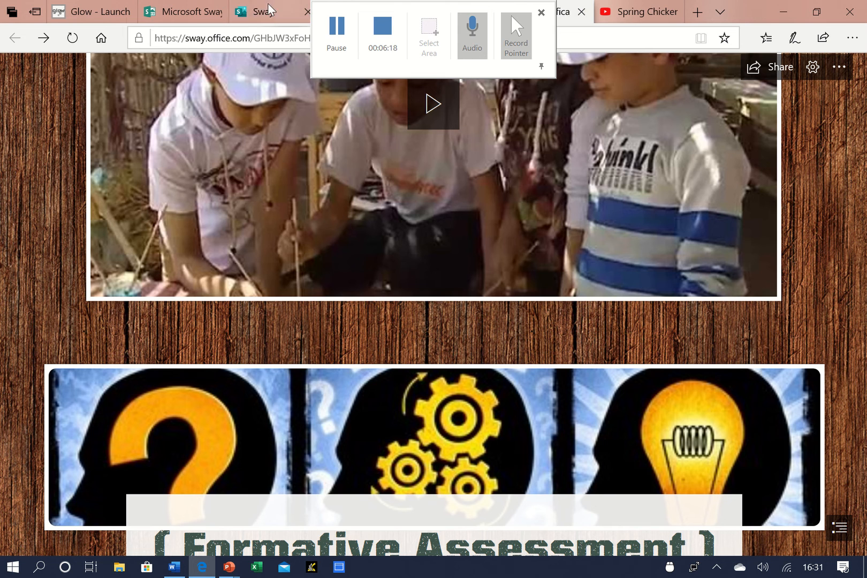
pyautogui.click(592, 12)
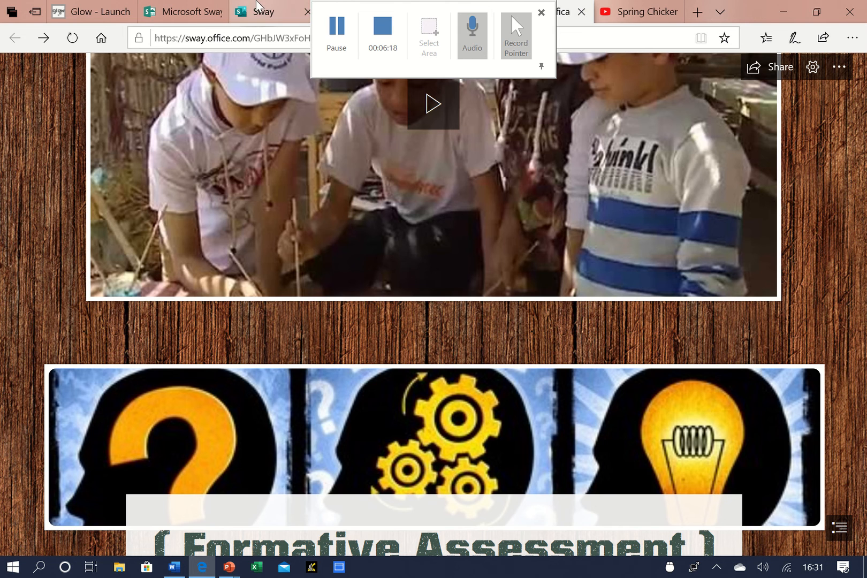
pyautogui.click(269, 2)
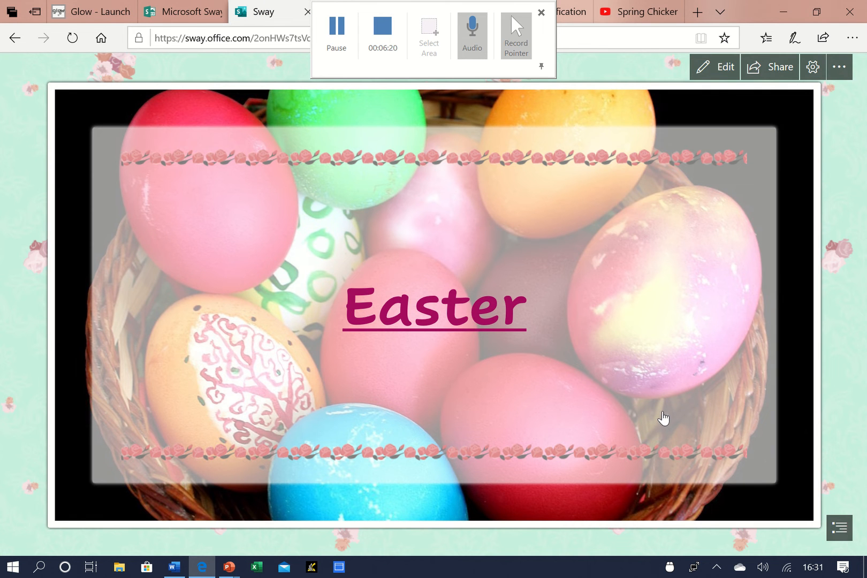
pyautogui.click(841, 529)
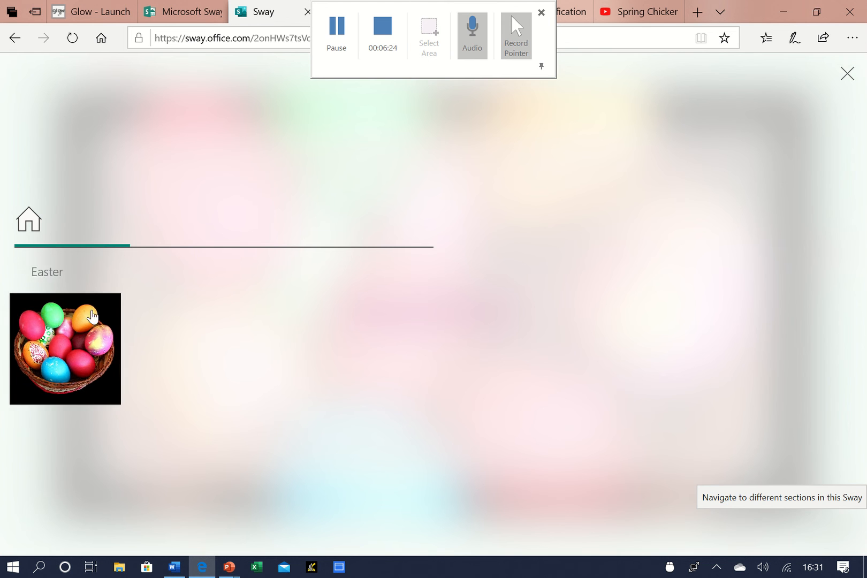
pyautogui.click(850, 76)
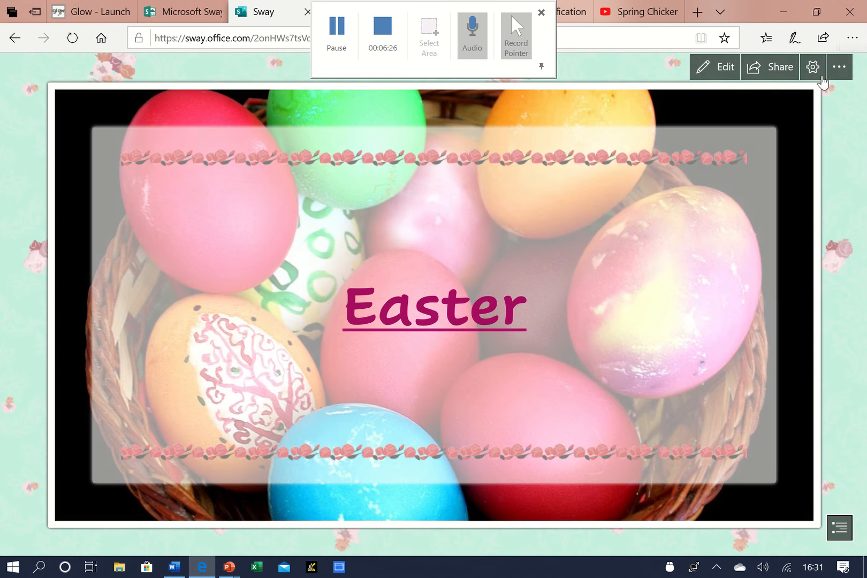
pyautogui.click(722, 71)
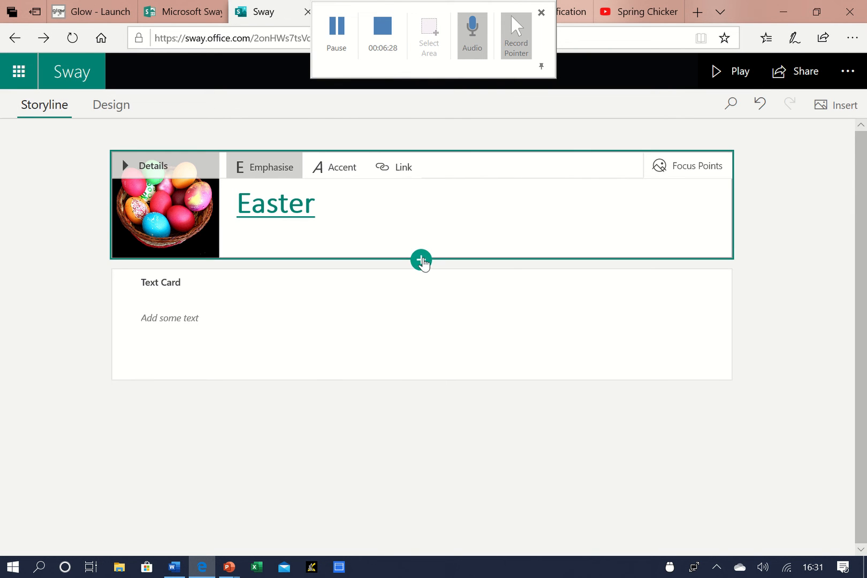
# Delete the empty text card and insert a Stack group below the Easter title card
pyautogui.click(376, 292)
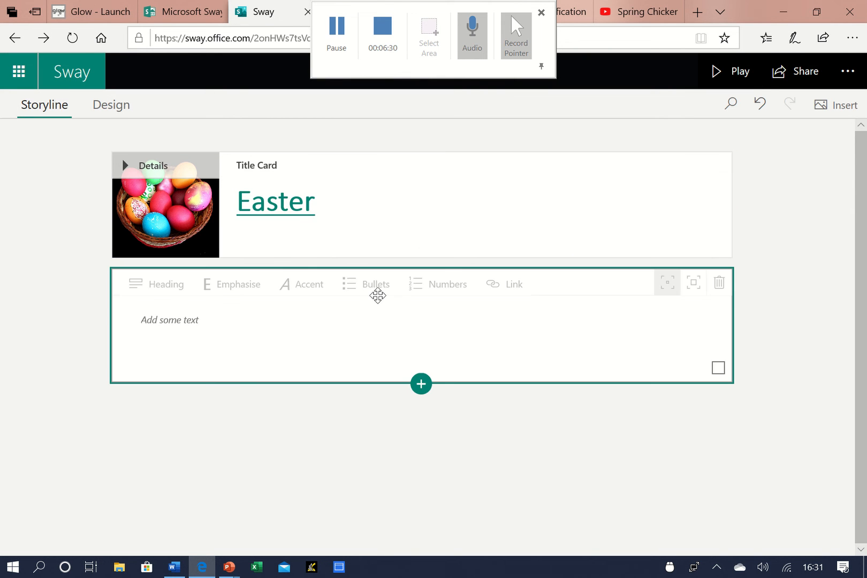
pyautogui.click(718, 283)
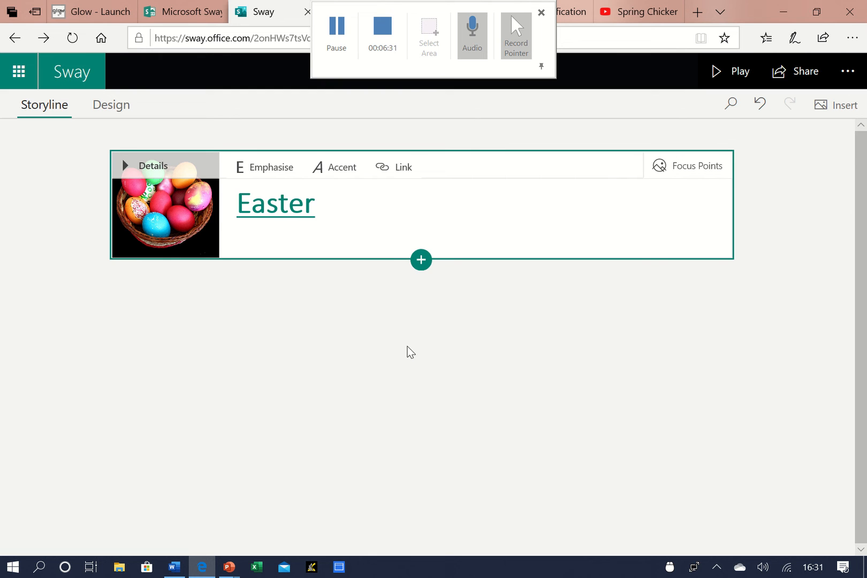
pyautogui.click(421, 261)
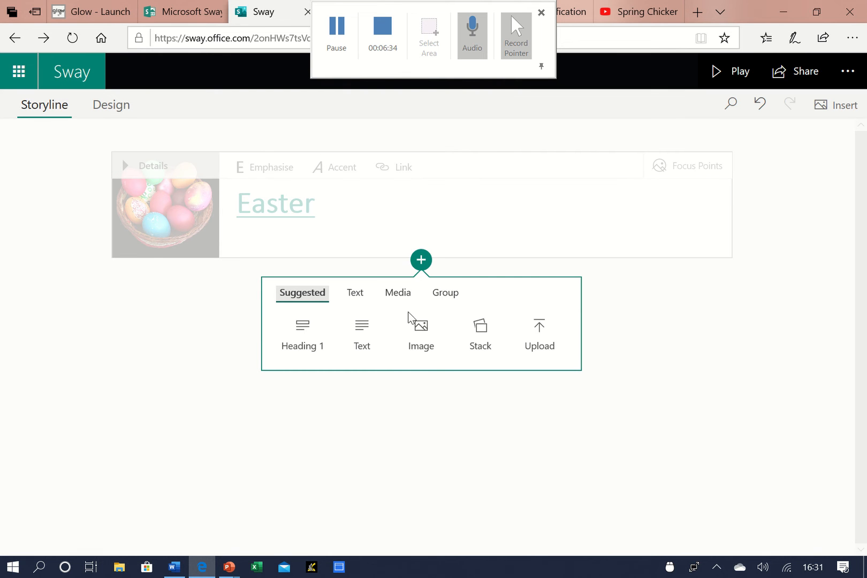
pyautogui.click(497, 353)
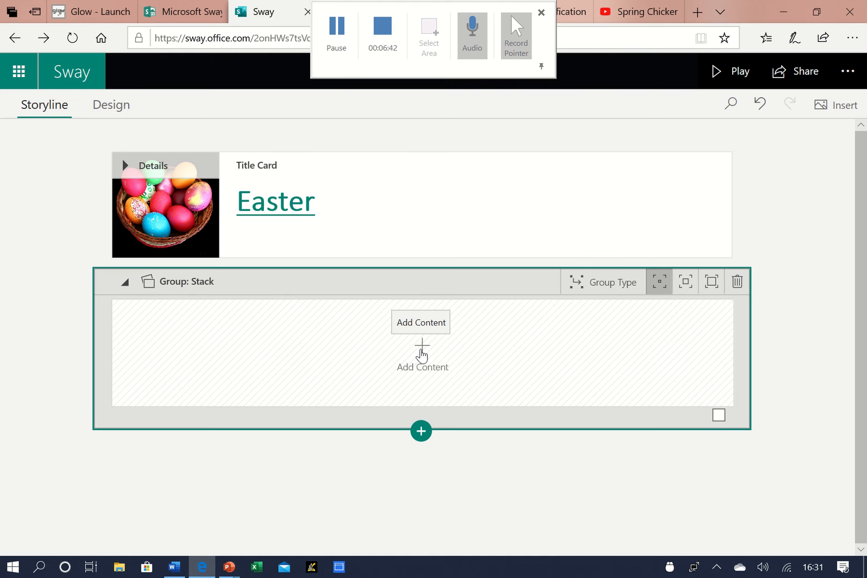
# Add an image card to the Stack group and fill it with the suggested picture of the rabbit beside coloured eggs
pyautogui.click(422, 352)
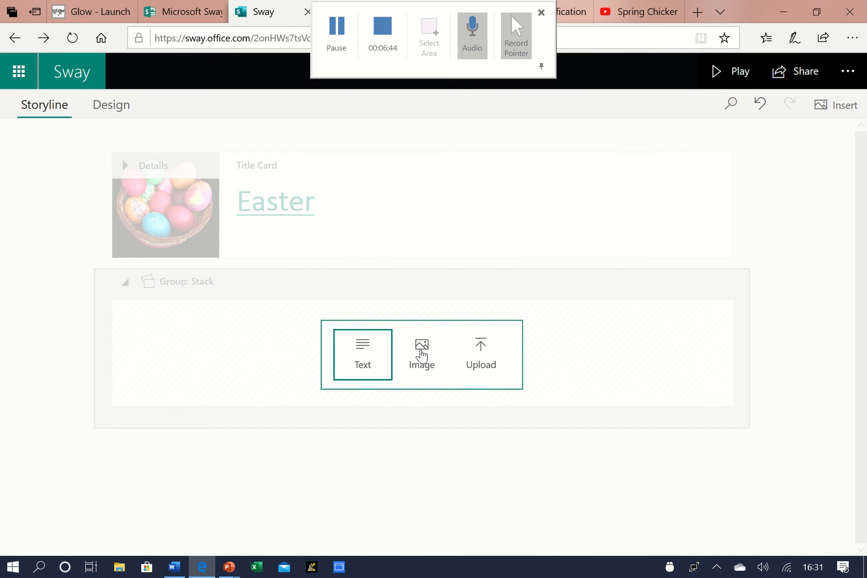
pyautogui.click(421, 350)
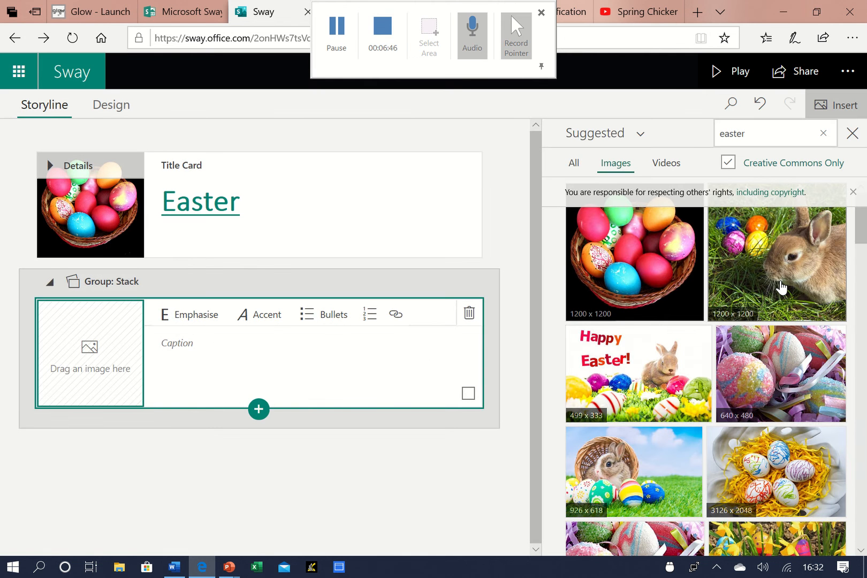
pyautogui.click(782, 287)
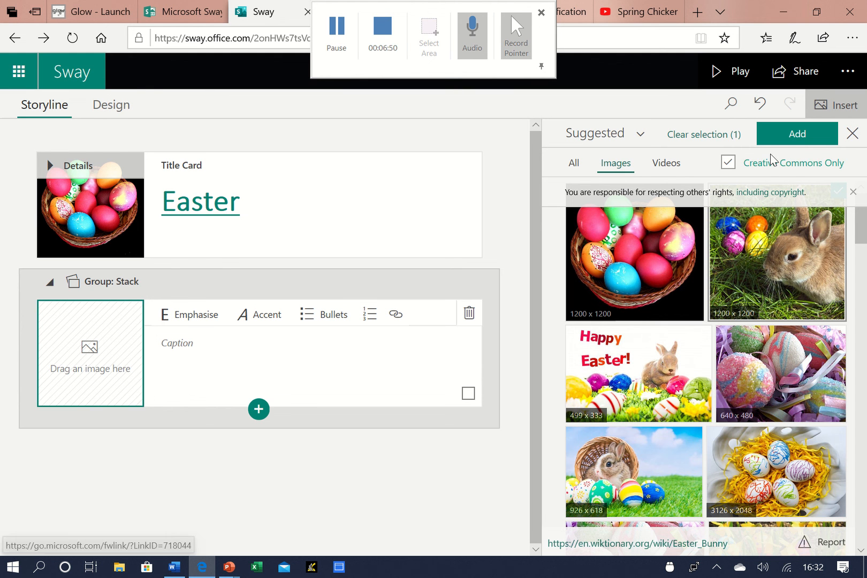
pyautogui.moveTo(91, 376); pyautogui.dragTo(92, 377)
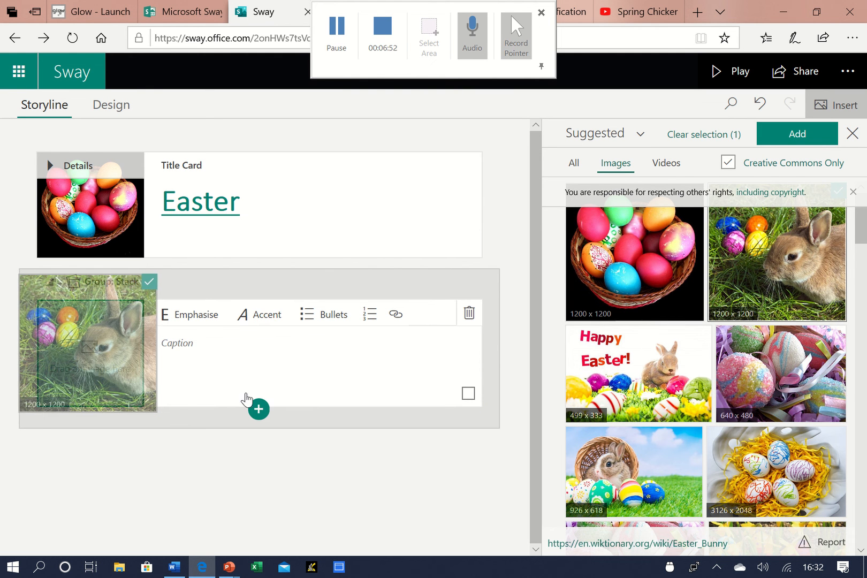
# Add two more image cards to the stack, with the ribboned pastel eggs and the hand-painted eggs on yellow straw
pyautogui.click(262, 413)
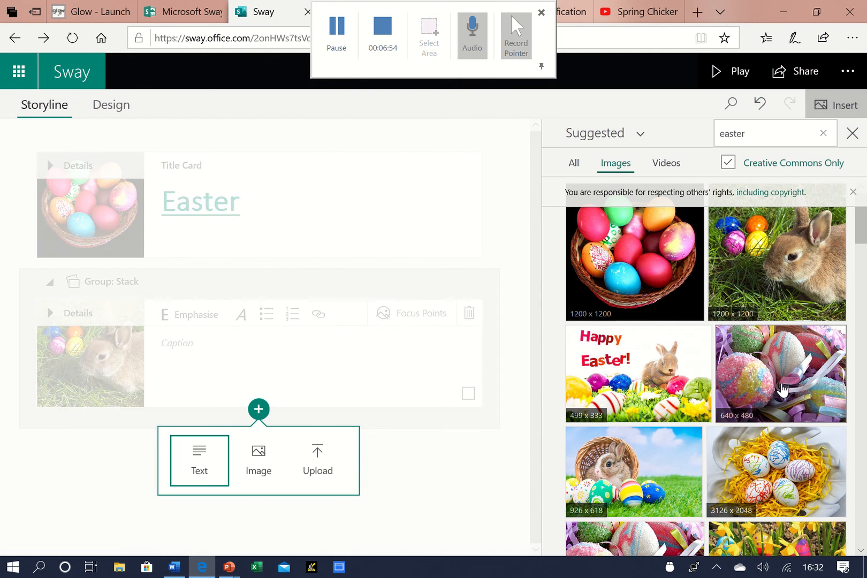
pyautogui.press('Return')
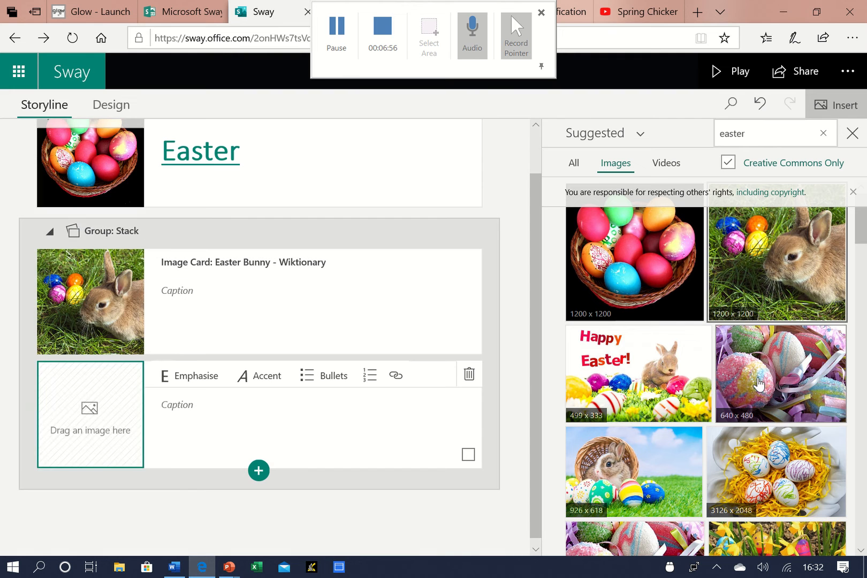
pyautogui.moveTo(64, 432); pyautogui.dragTo(65, 431)
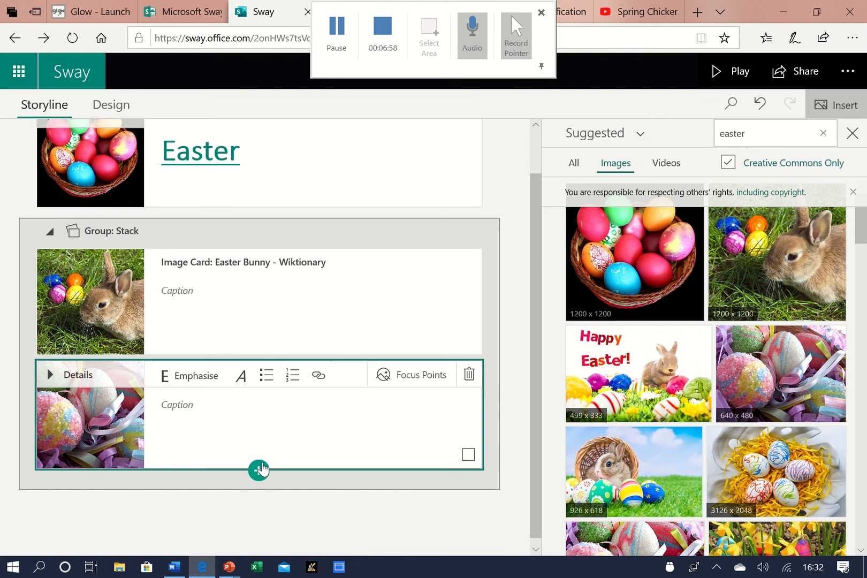
pyautogui.click(258, 470)
pyautogui.press('Right')
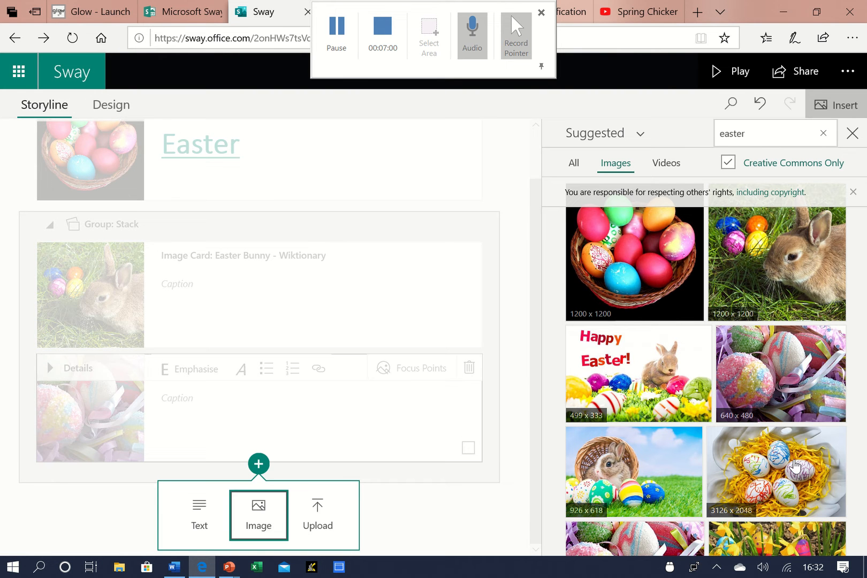
pyautogui.press('Return')
pyautogui.moveTo(799, 480); pyautogui.dragTo(103, 424)
# Add a fourth image card to the stack with the picture of three yellow chicks, and close the image suggestions
pyautogui.click(259, 470)
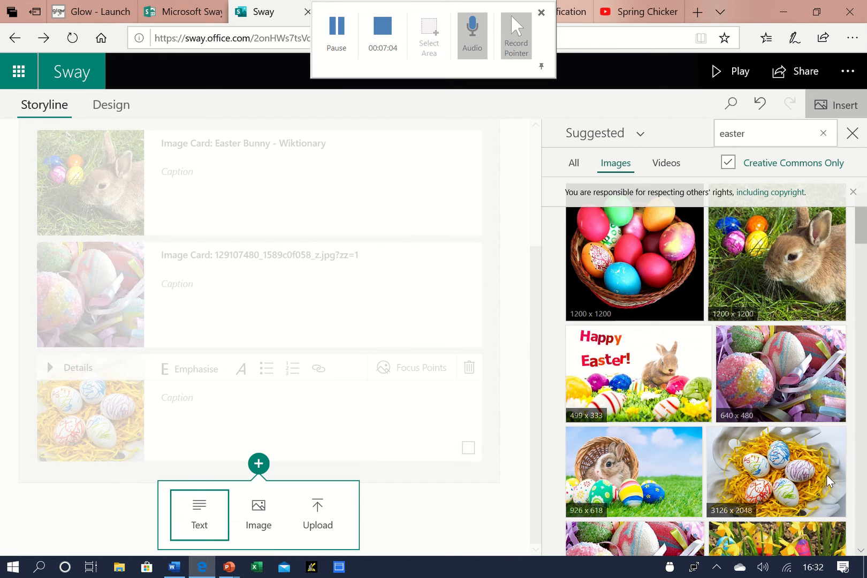
pyautogui.scroll(-3, 823, 482)
pyautogui.moveTo(777, 401); pyautogui.dragTo(269, 501)
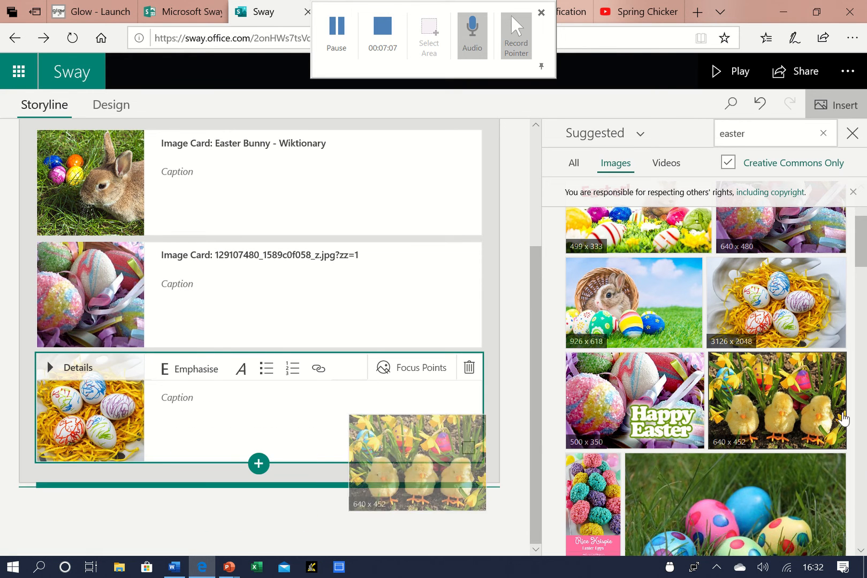
pyautogui.click(262, 466)
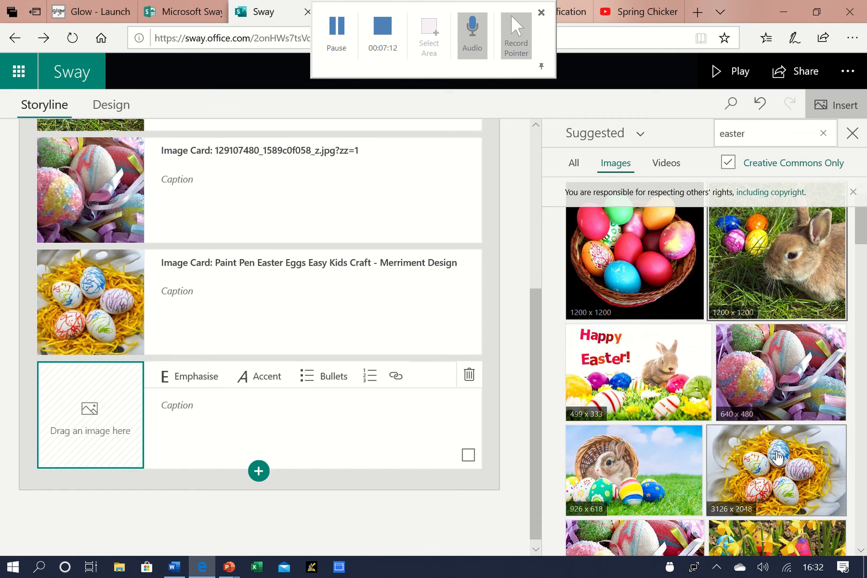
pyautogui.moveTo(769, 540); pyautogui.dragTo(181, 370)
pyautogui.click(853, 133)
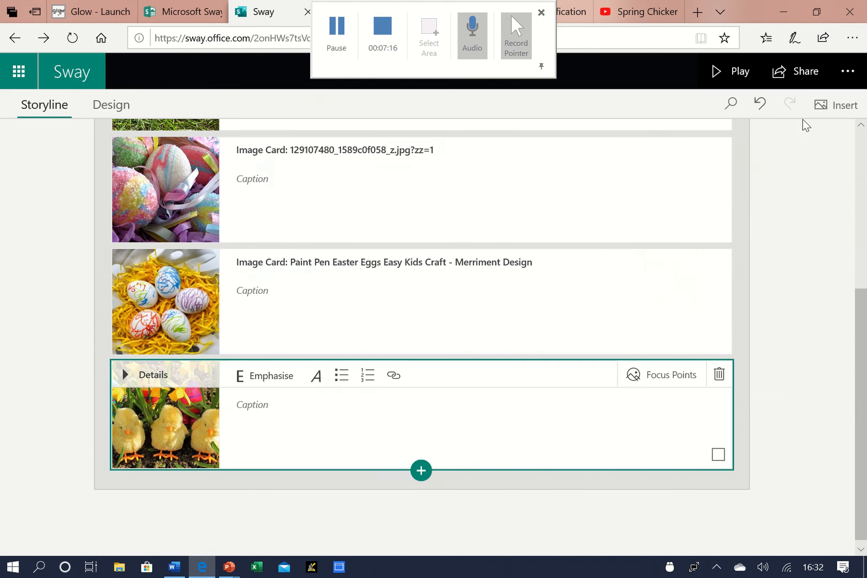
# Preview the Sway, flip through the picture stack, enlarge the painted eggs picture, and return to the title
pyautogui.click(741, 74)
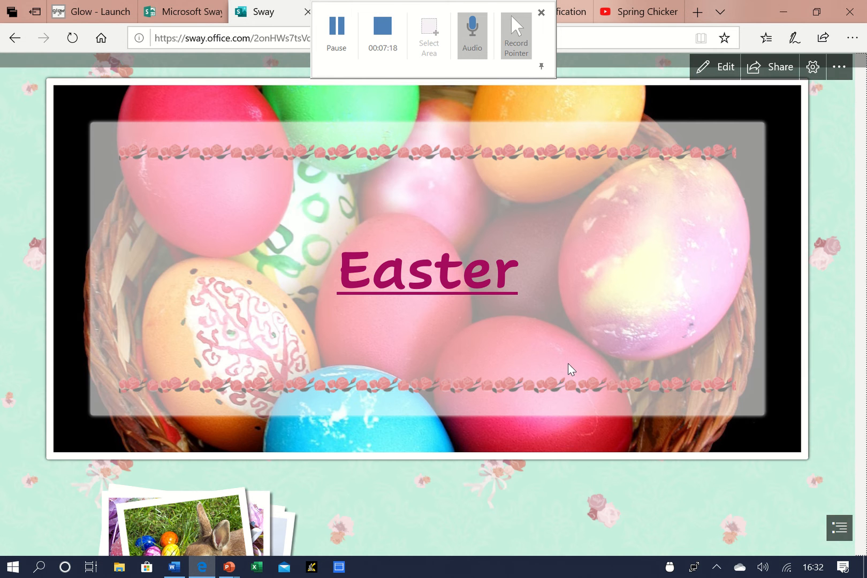
pyautogui.scroll(-3, 569, 370)
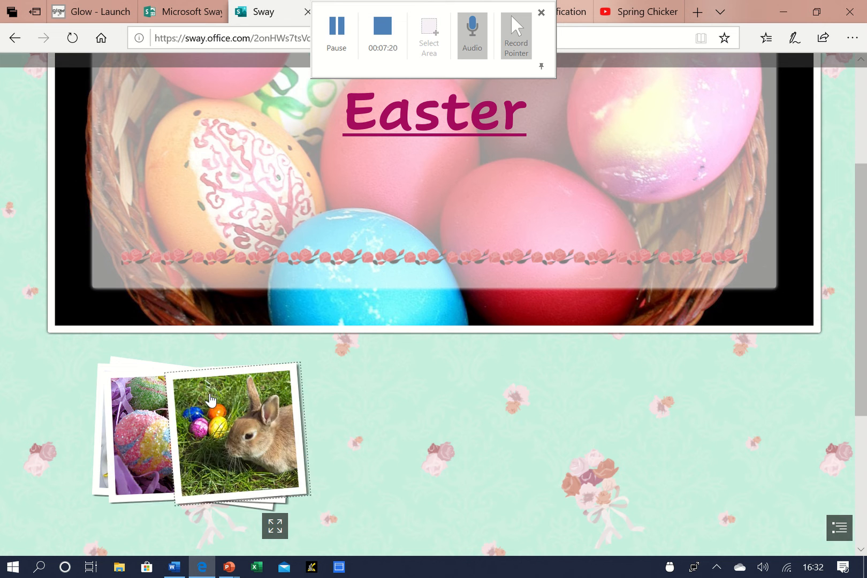
pyautogui.click(210, 398)
pyautogui.click(245, 494)
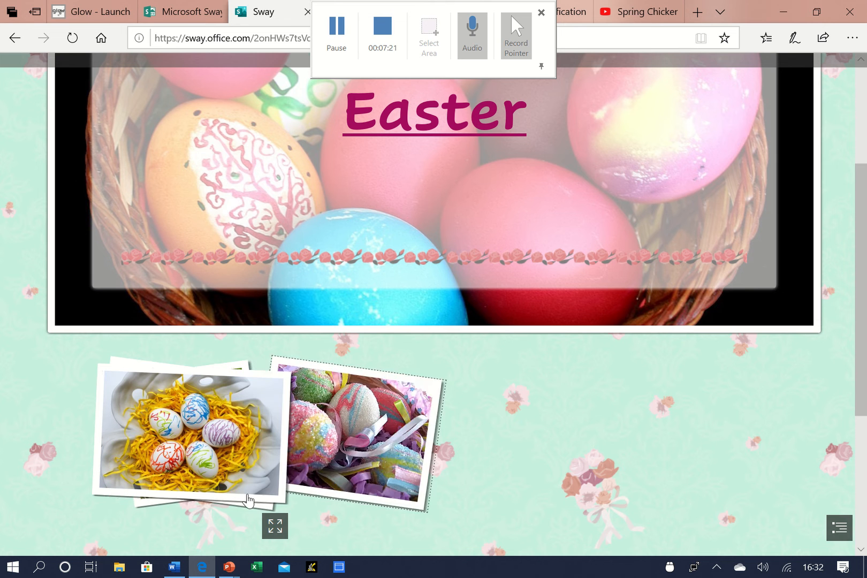
pyautogui.click(266, 525)
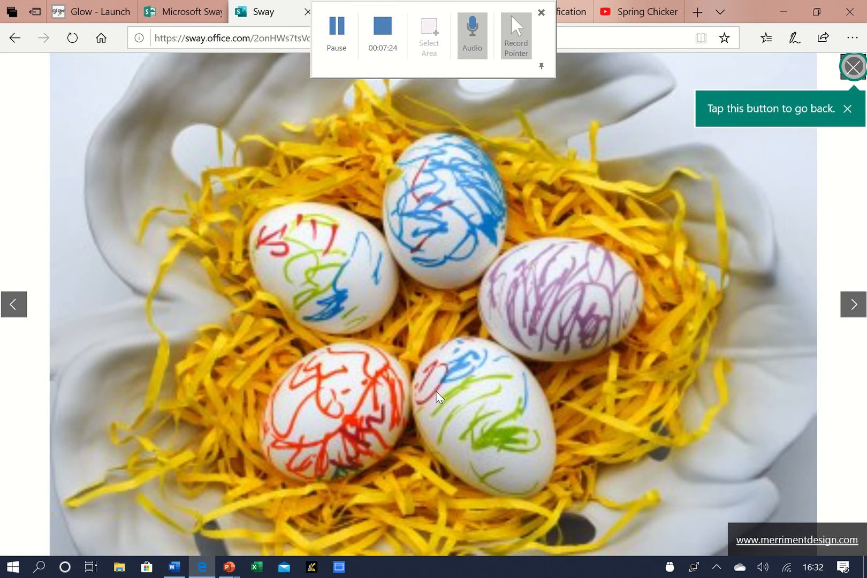
pyautogui.press('Escape')
pyautogui.scroll(3, 732, 362)
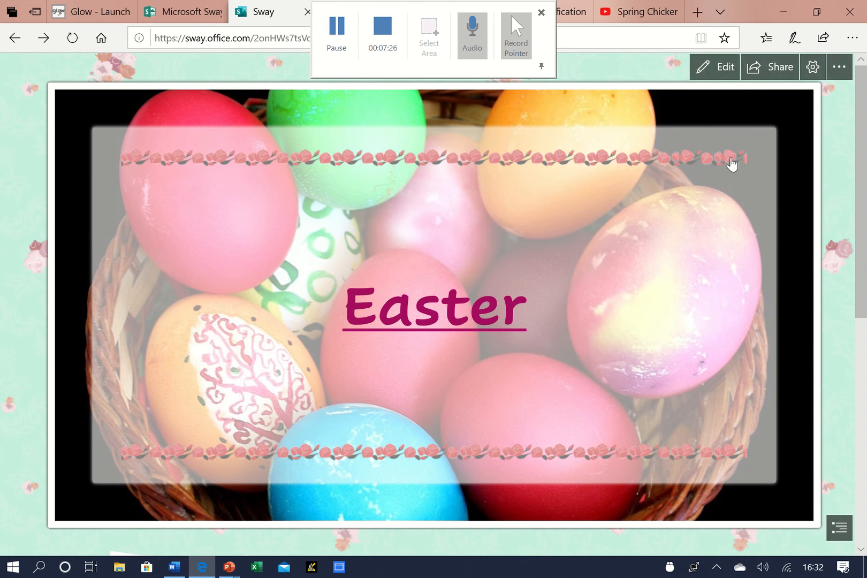
# Return to editing and add a text card below the chicks picture reading "Easter is on Sunday."
pyautogui.click(719, 71)
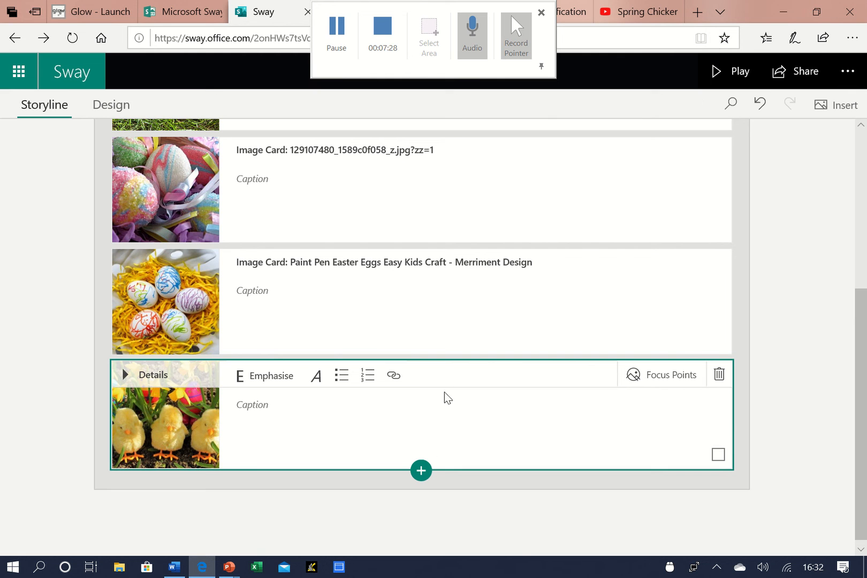
pyautogui.click(422, 478)
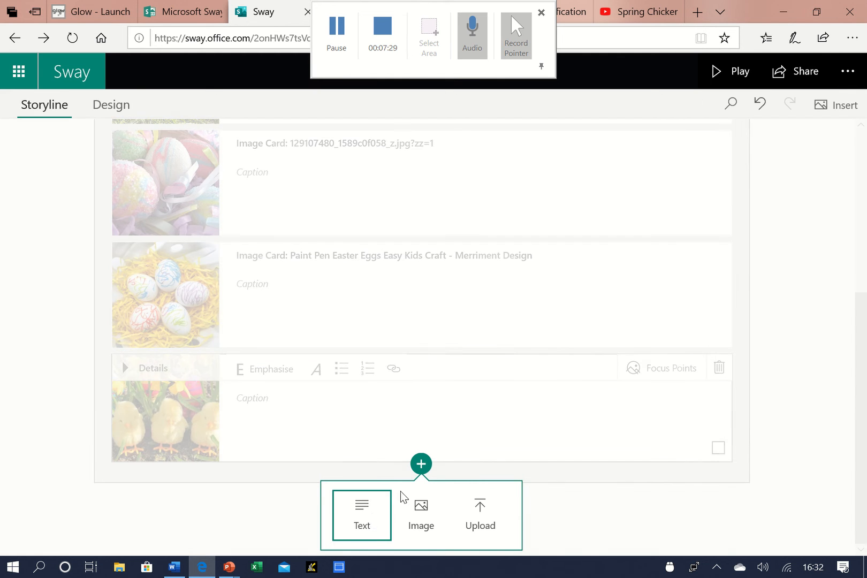
pyautogui.click(372, 514)
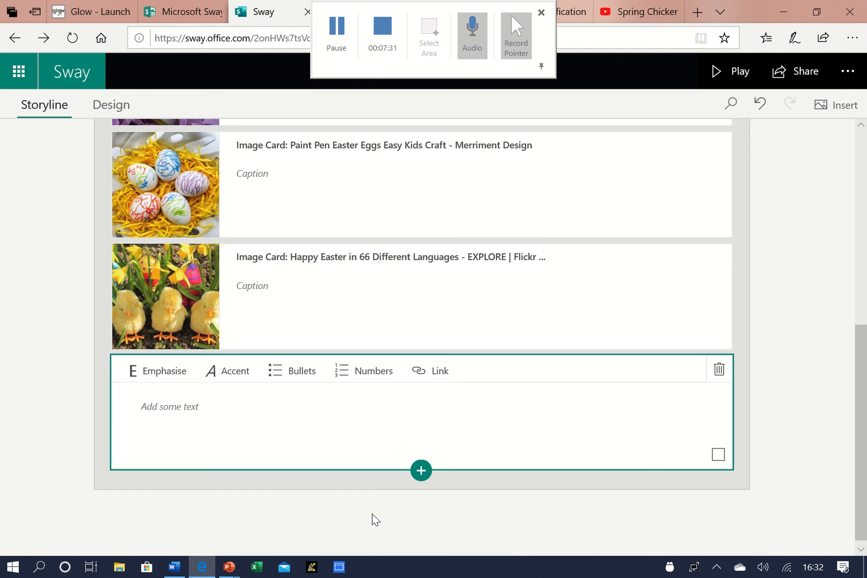
pyautogui.click(298, 416)
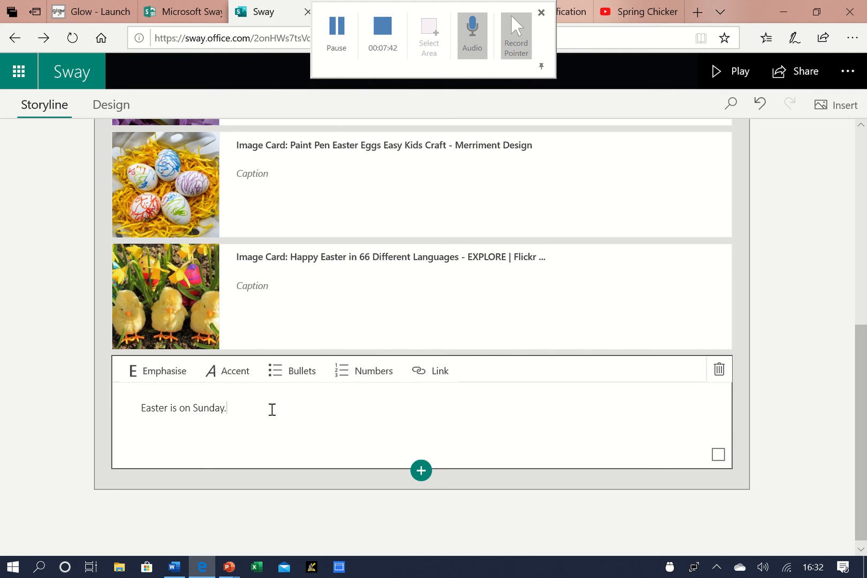
# Format the sentence "Easter is on Sunday." as a bulleted list, trying numbering as an alternative along the way
pyautogui.tripleClick(156, 396)
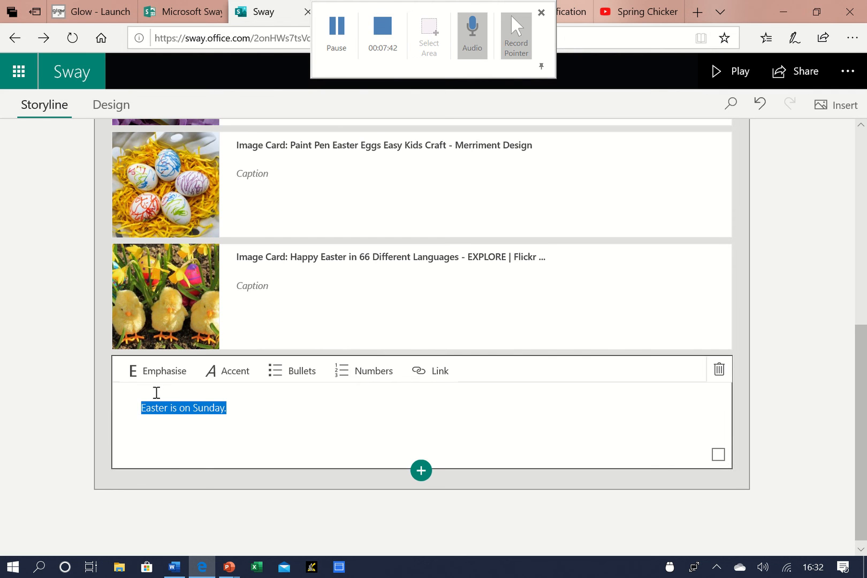
pyautogui.click(296, 377)
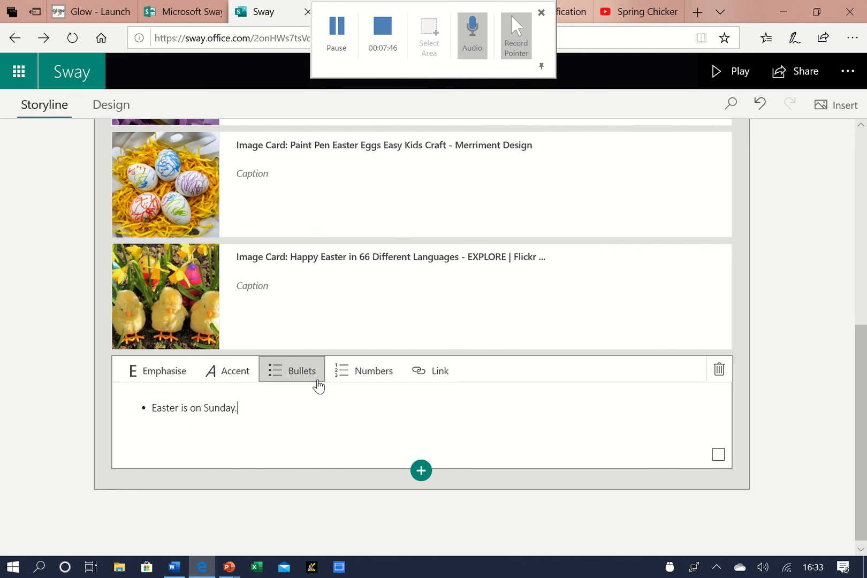
pyautogui.click(353, 377)
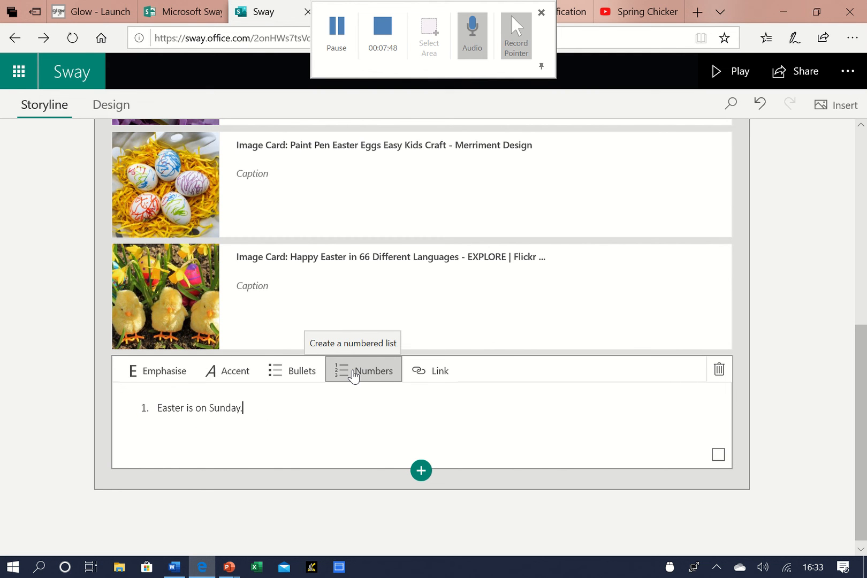
pyautogui.click(294, 369)
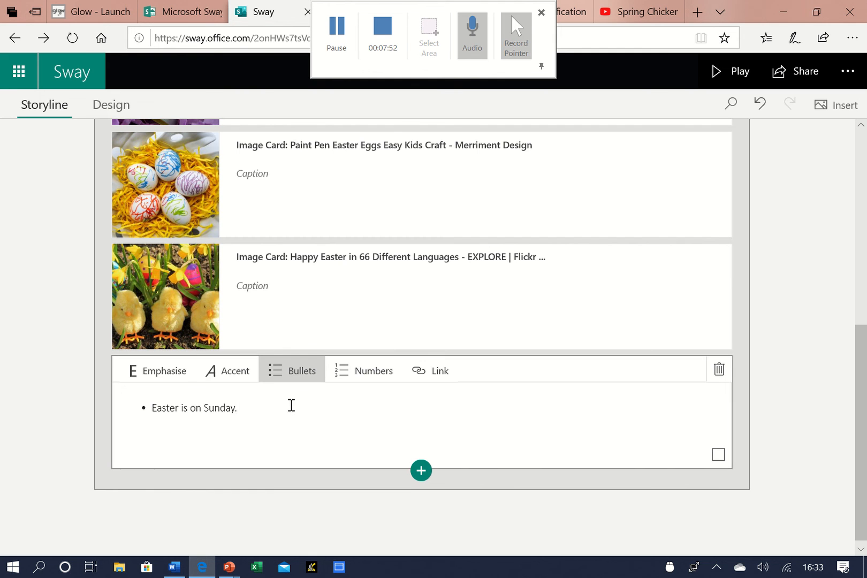
# Apply Emphasise and Accent to the whole bulleted sentence in the text card
pyautogui.click(167, 377)
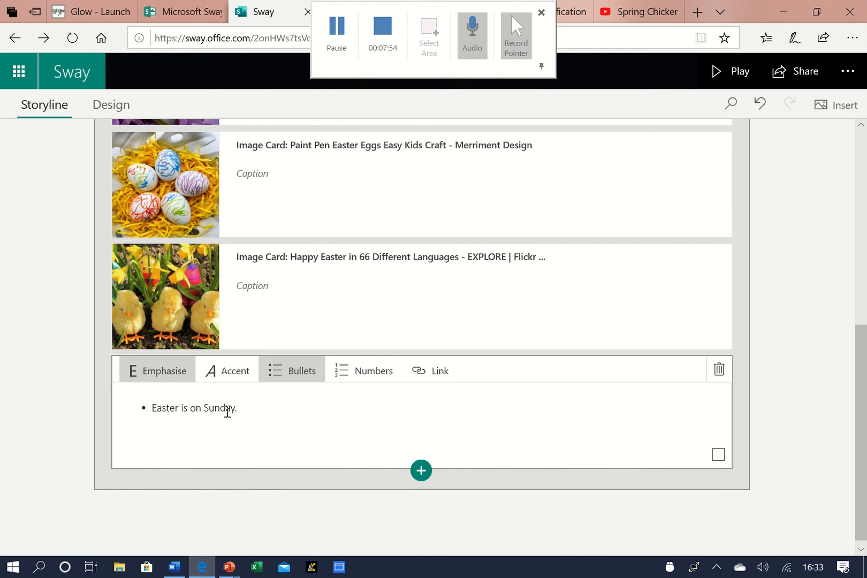
pyautogui.moveTo(254, 415); pyautogui.dragTo(151, 412)
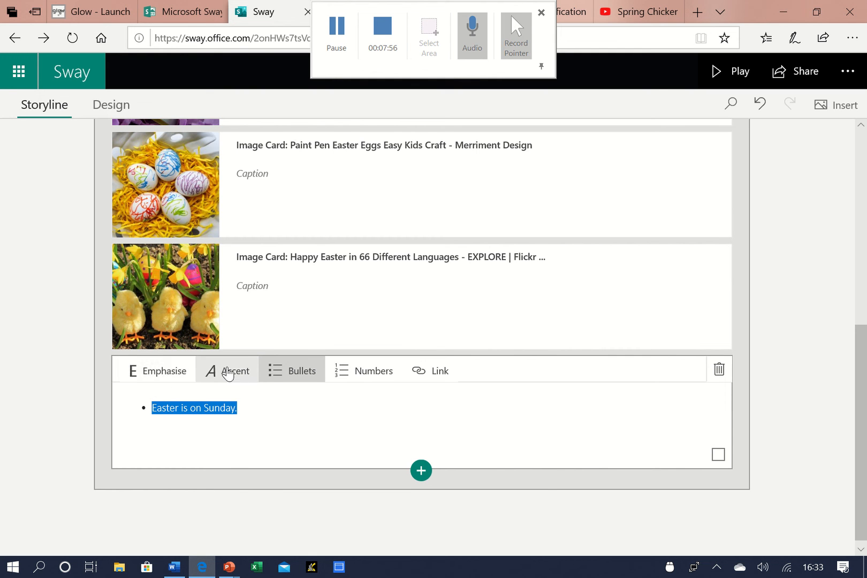
pyautogui.click(167, 377)
pyautogui.click(223, 373)
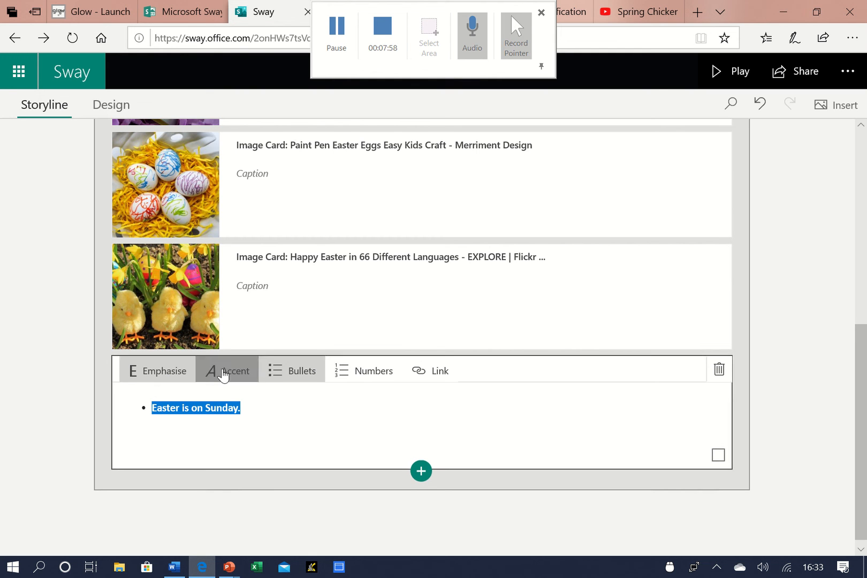
pyautogui.click(268, 417)
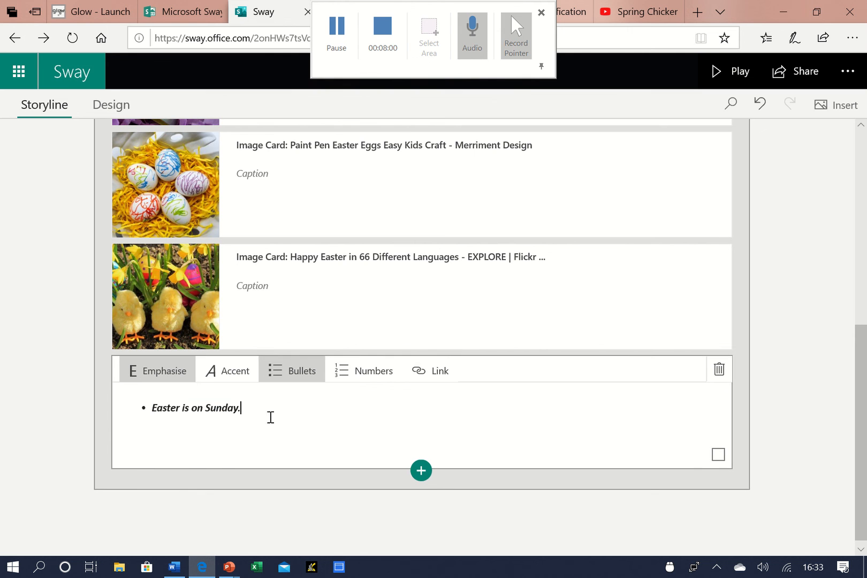
# Preview the Sway from the title to the end of the picture stack, and return to editing
pyautogui.click(732, 80)
pyautogui.scroll(-6, 563, 395)
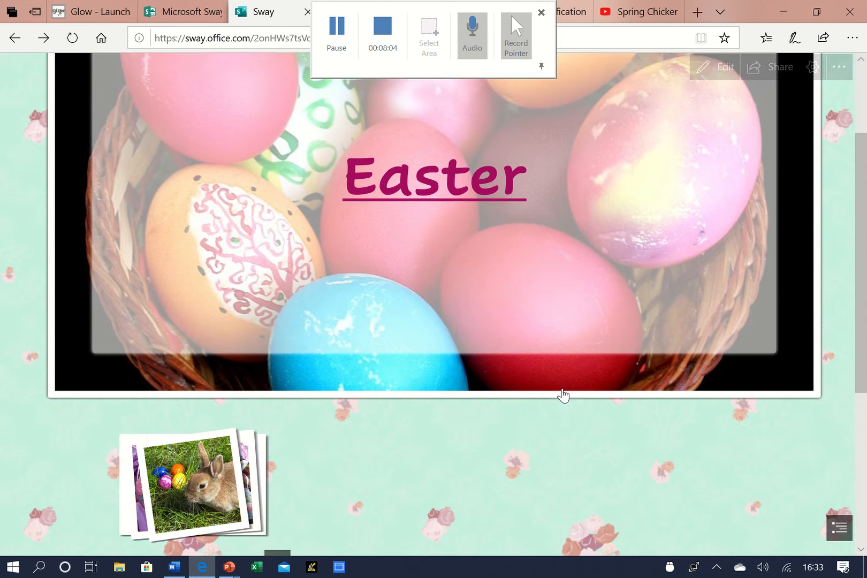
pyautogui.scroll(3, 563, 395)
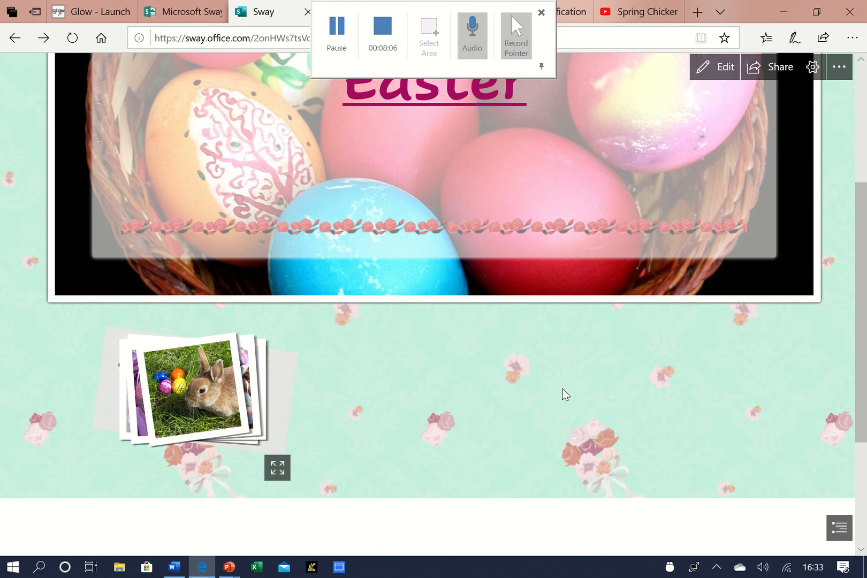
pyautogui.scroll(3, 563, 395)
pyautogui.scroll(-6, 563, 395)
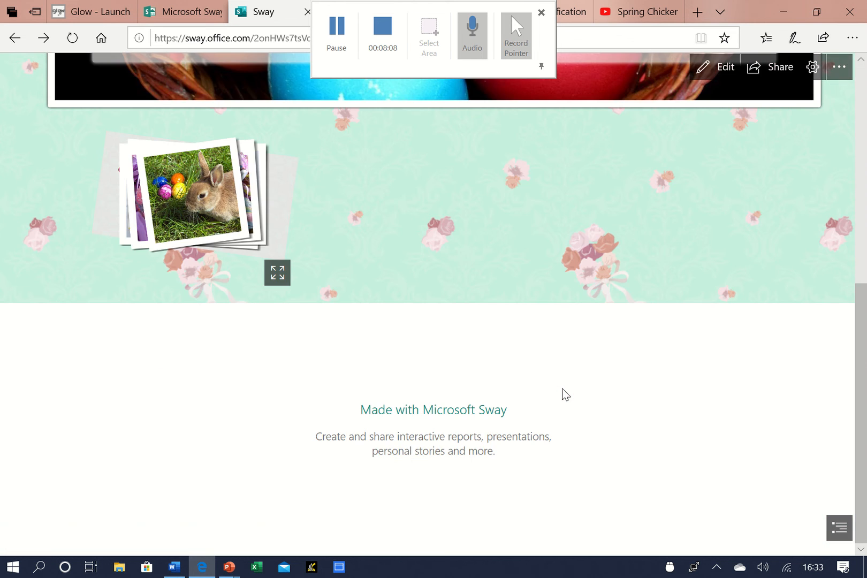
pyautogui.scroll(6, 562, 395)
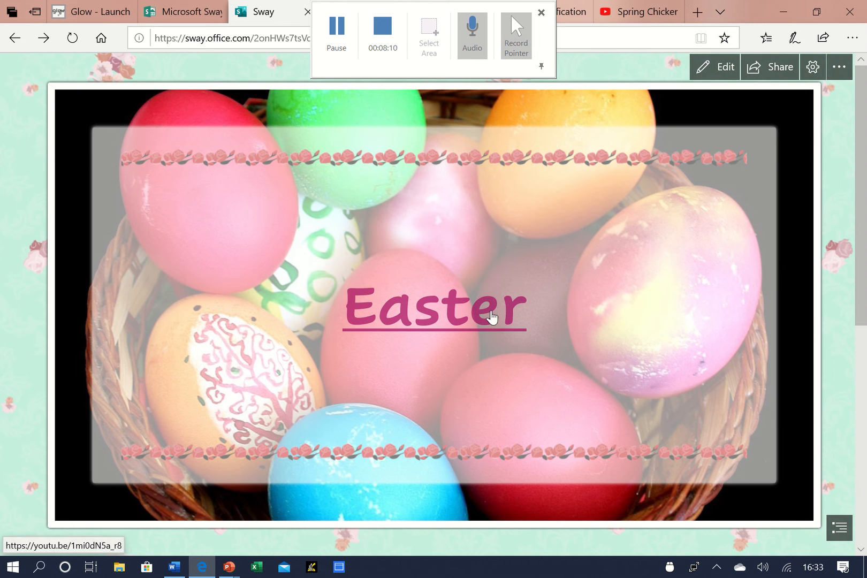
pyautogui.click(717, 69)
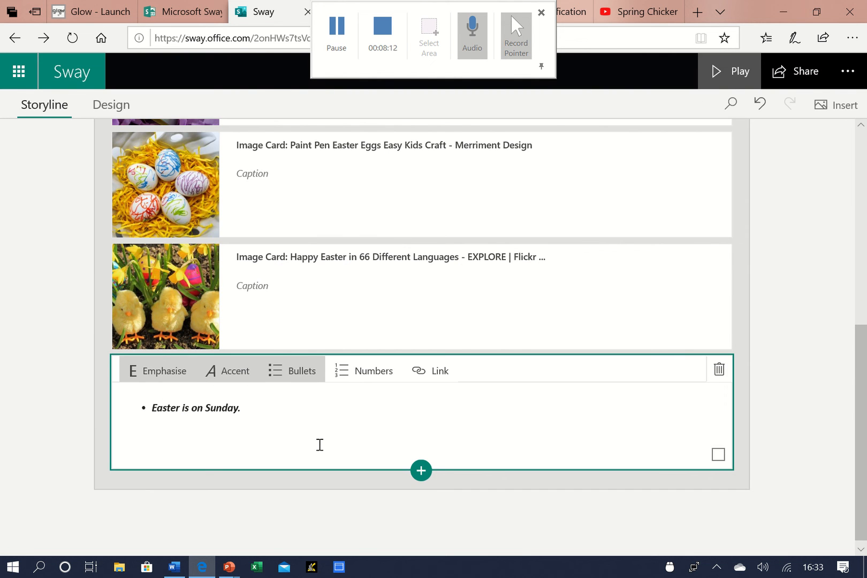
# Add another empty text card to the stack below the "Easter is on Sunday." card
pyautogui.click(420, 471)
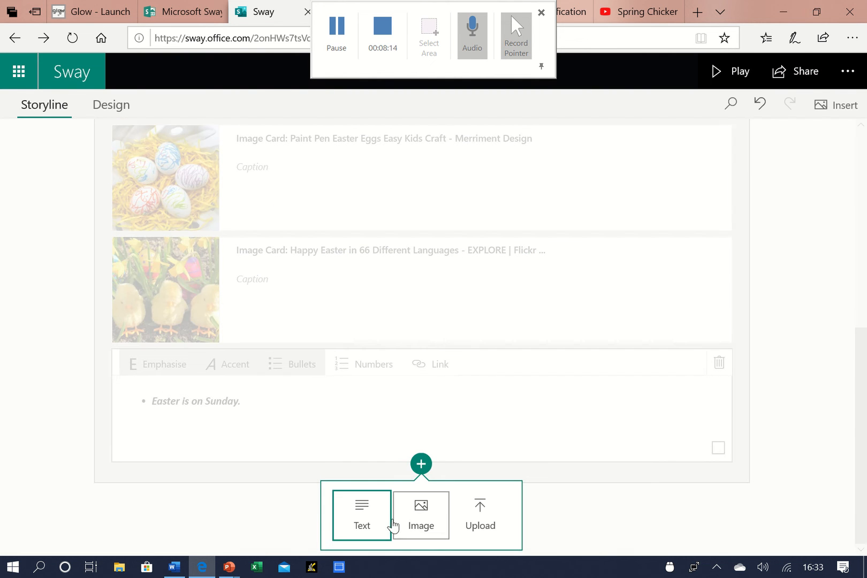
pyautogui.click(377, 517)
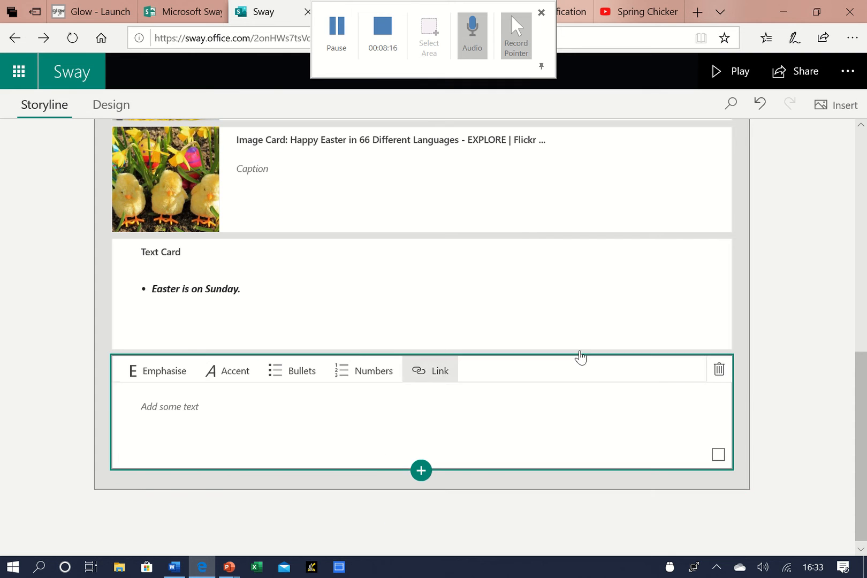
pyautogui.scroll(4, 779, 394)
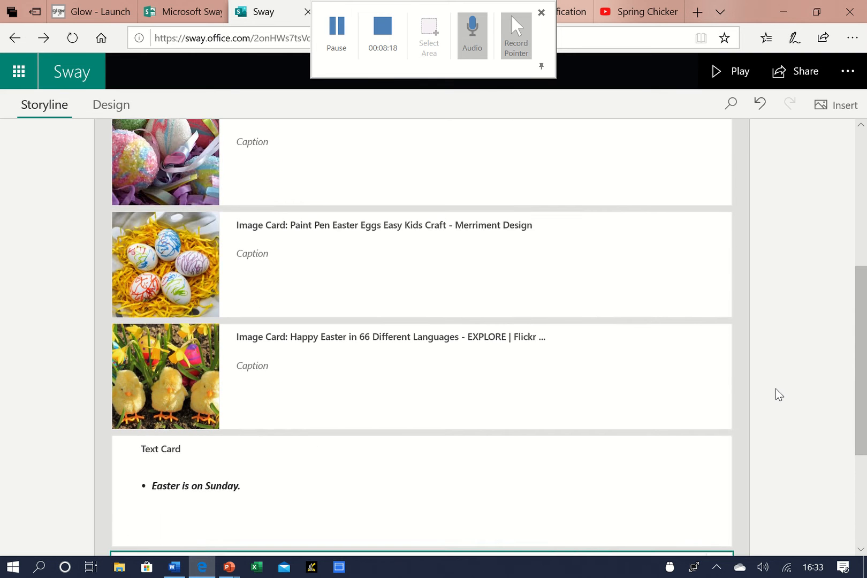
pyautogui.scroll(-4, 778, 394)
pyautogui.scroll(15, 762, 430)
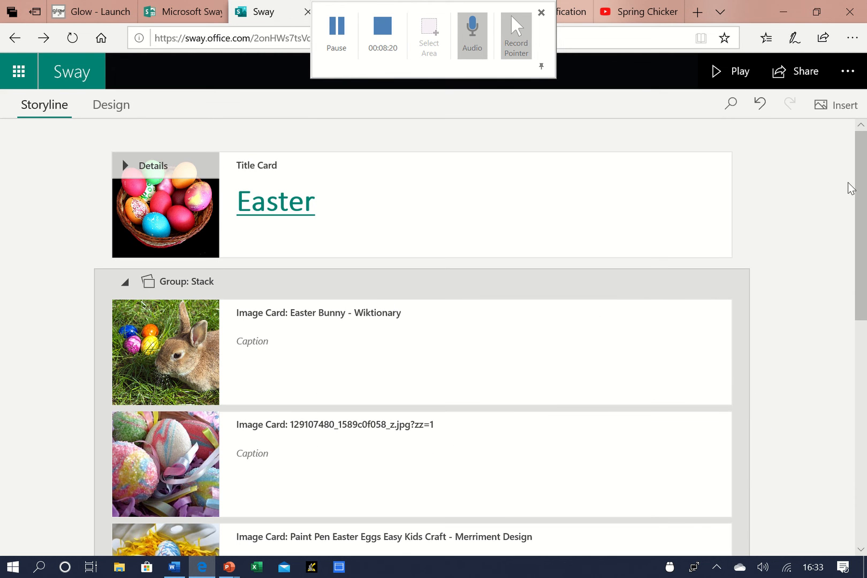
# Browse the suggested content for "easter" and add the Wikipedia Easter entry to the stack below the empty text card
pyautogui.click(843, 106)
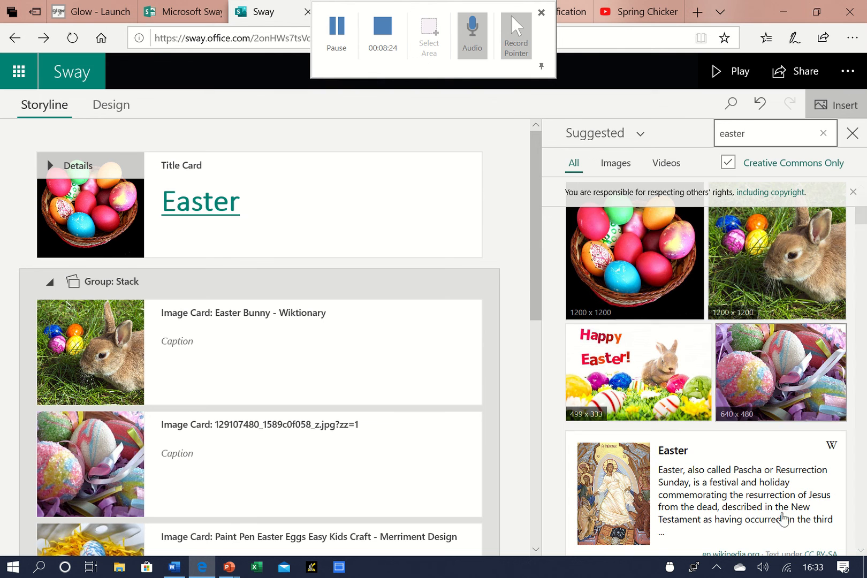
pyautogui.scroll(-2, 685, 443)
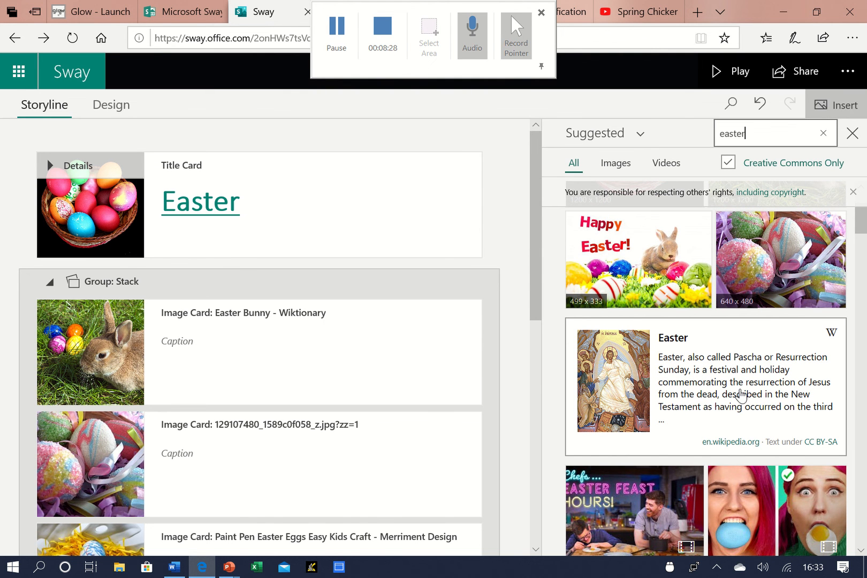
pyautogui.scroll(-6, 729, 385)
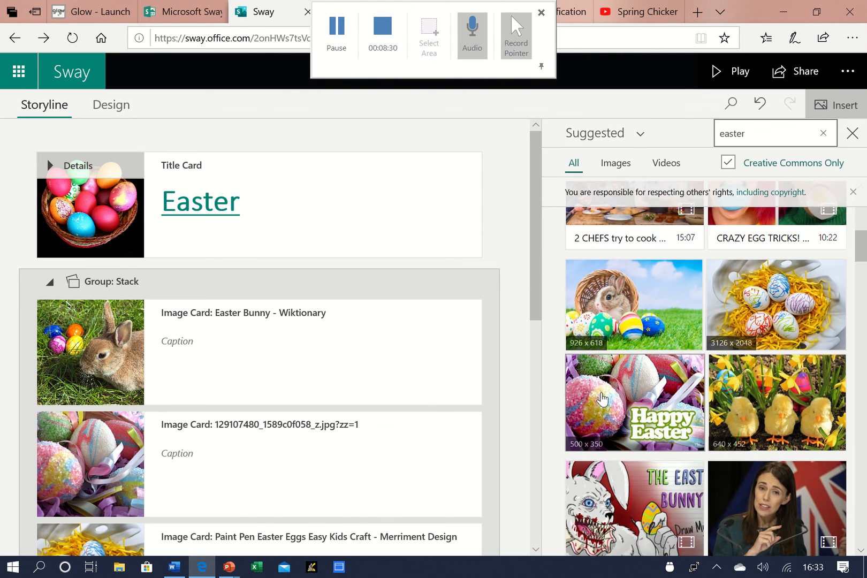
pyautogui.scroll(-9, 447, 444)
pyautogui.scroll(2, 791, 370)
pyautogui.scroll(6, 791, 371)
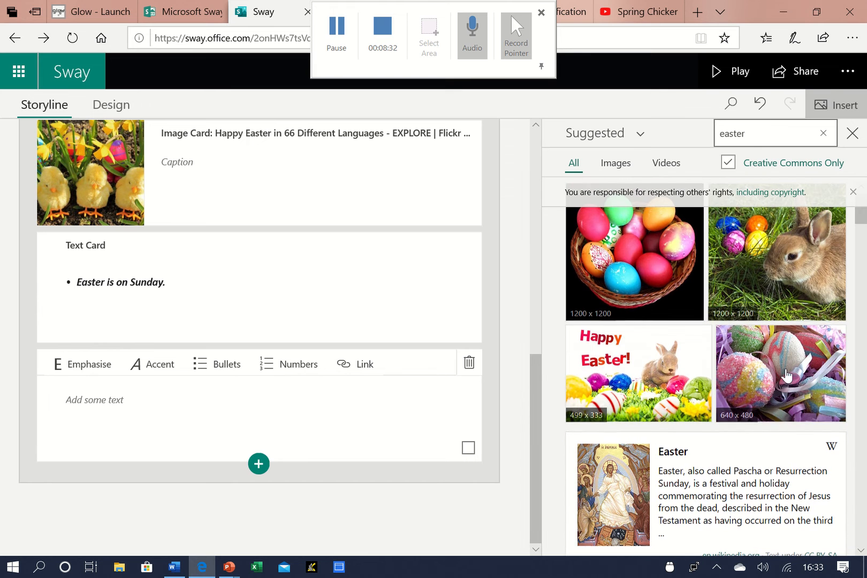
pyautogui.moveTo(623, 508); pyautogui.dragTo(193, 445)
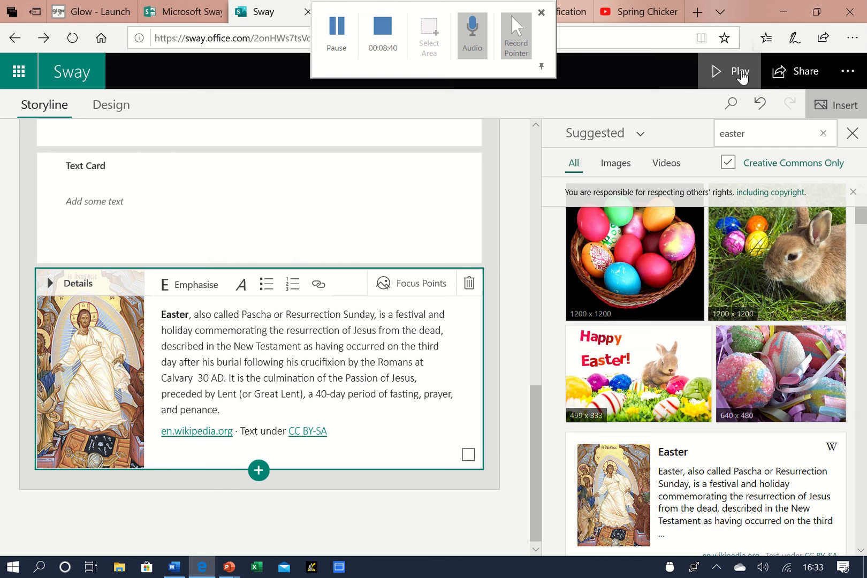
# Preview the Sway, enlarge the stack and page through its items to the Wikipedia Easter picture, and return to editing
pyautogui.click(740, 75)
pyautogui.scroll(-6, 628, 393)
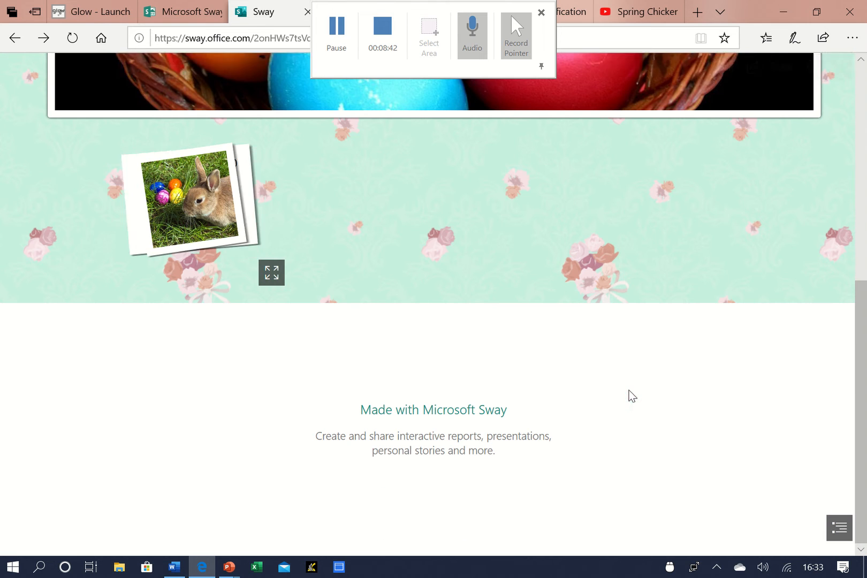
pyautogui.click(248, 234)
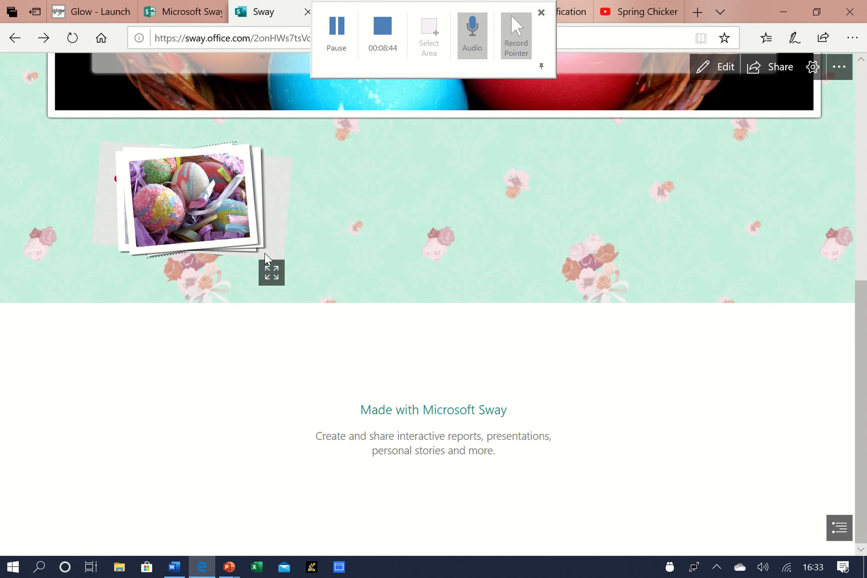
pyautogui.click(273, 270)
pyautogui.click(855, 303)
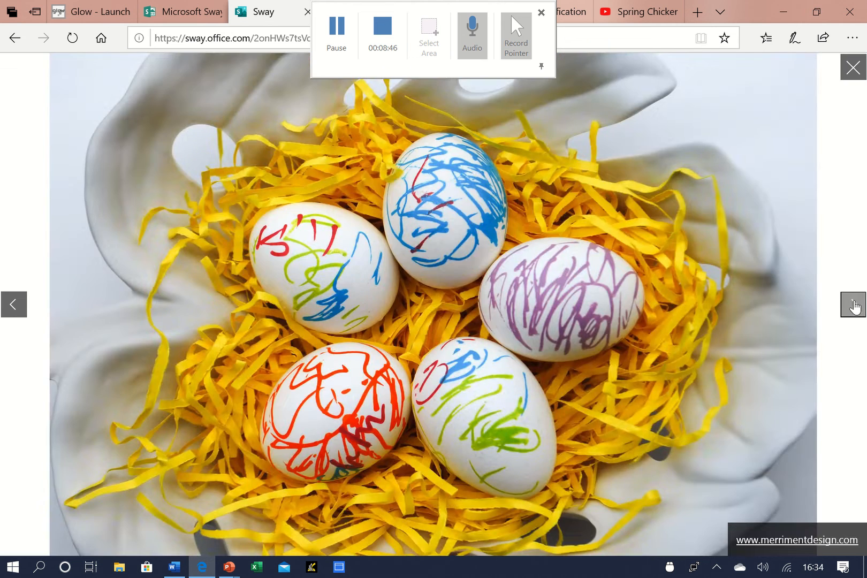
pyautogui.click(855, 304)
pyautogui.click(855, 306)
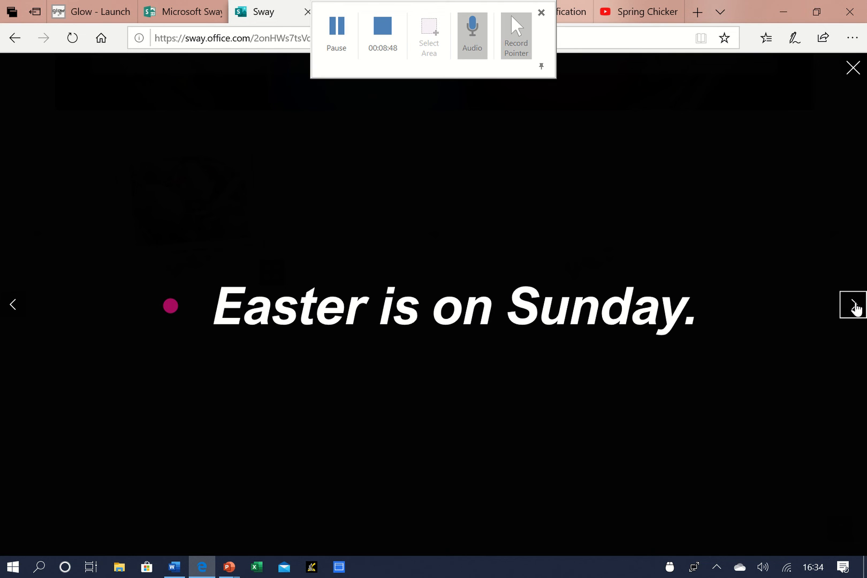
pyautogui.click(855, 307)
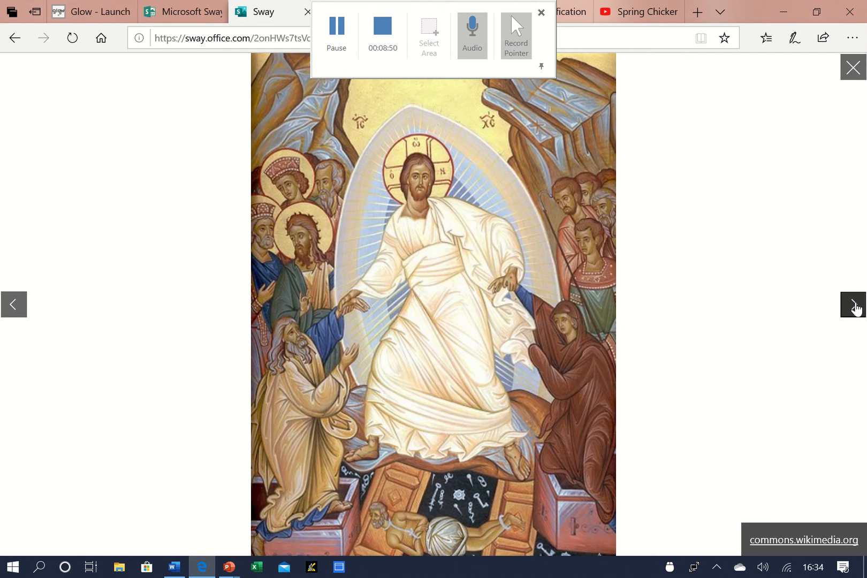
pyautogui.click(855, 307)
pyautogui.click(14, 304)
pyautogui.press('Escape')
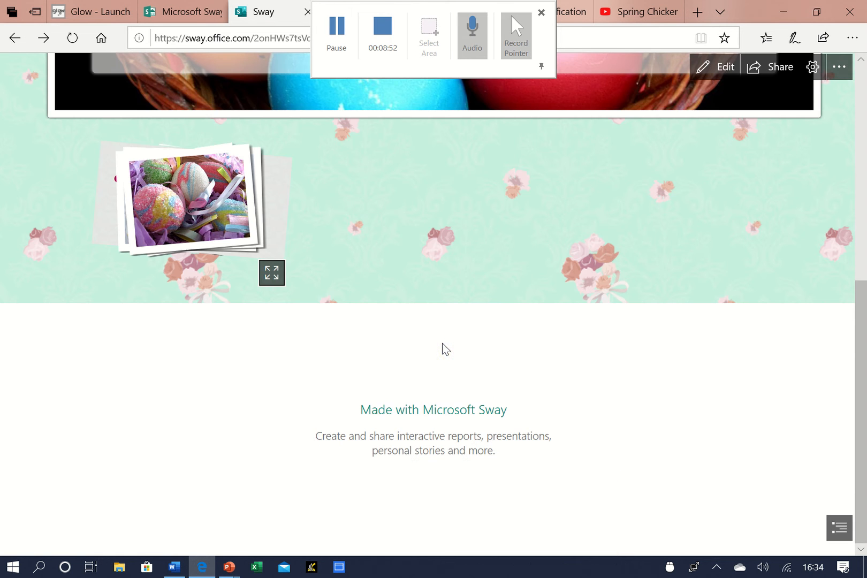
pyautogui.scroll(5, 765, 362)
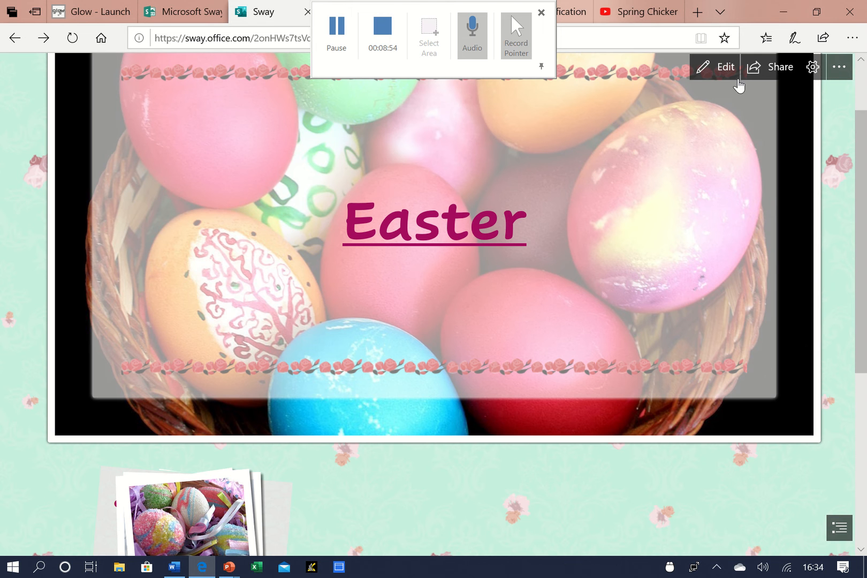
pyautogui.click(716, 67)
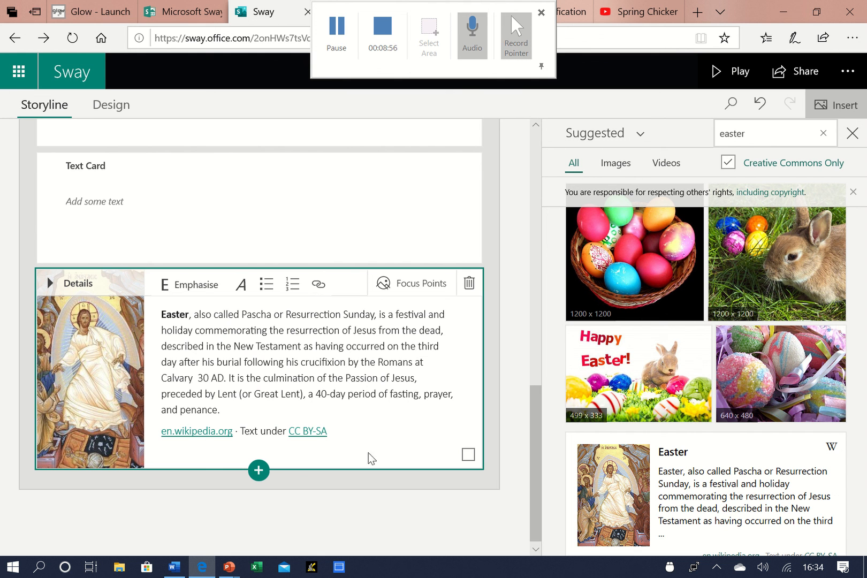
pyautogui.click(334, 50)
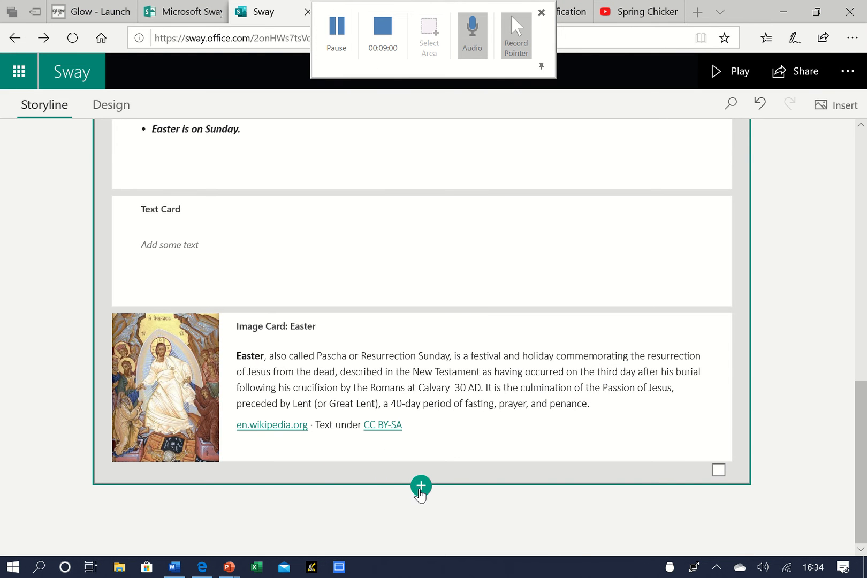
# Add an empty text card below the stack and browse the suggested content for "easter"
pyautogui.click(420, 486)
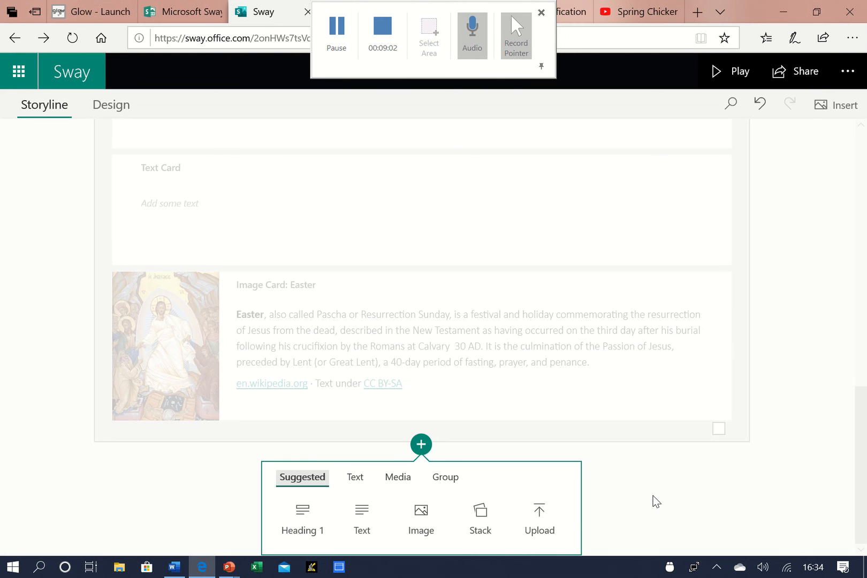
pyautogui.click(357, 525)
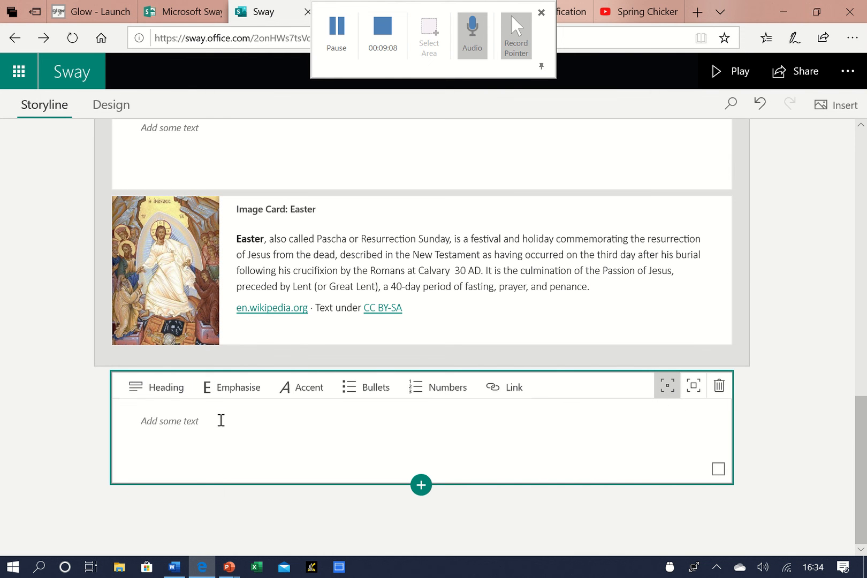
pyautogui.click(837, 107)
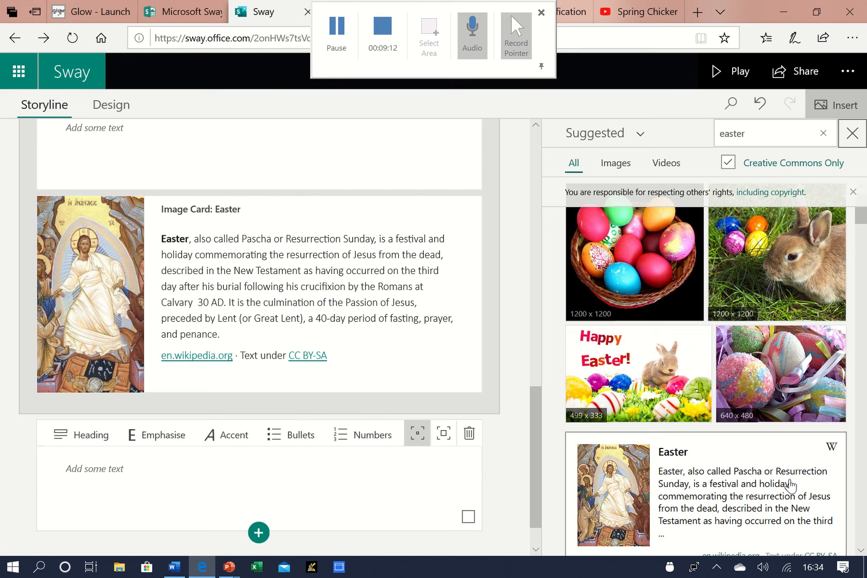
pyautogui.scroll(-2, 790, 485)
pyautogui.scroll(2, 790, 484)
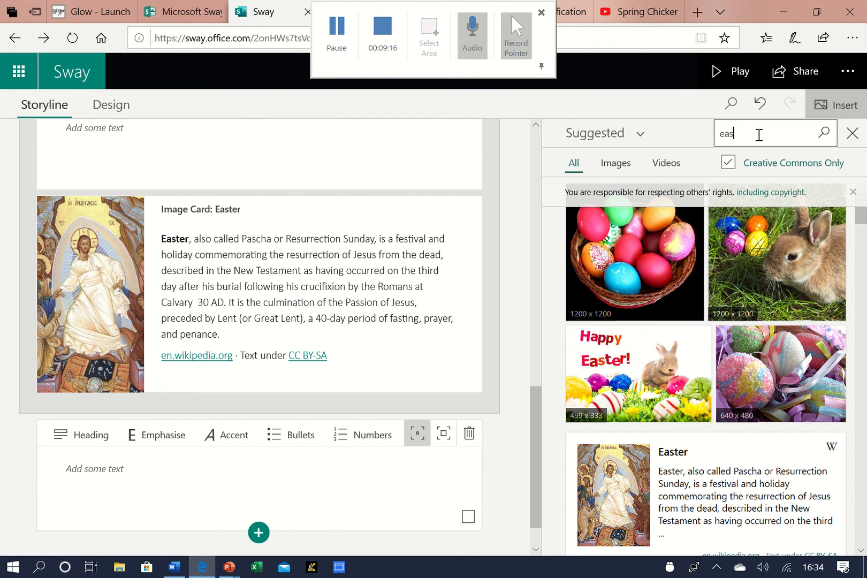
# Search the suggested content for "passover" and add the Wikipedia Passover entry below the empty text card
pyautogui.press('BackSpace')
pyautogui.press('BackSpace')
pyautogui.press('BackSpace')
pyautogui.write('passover')
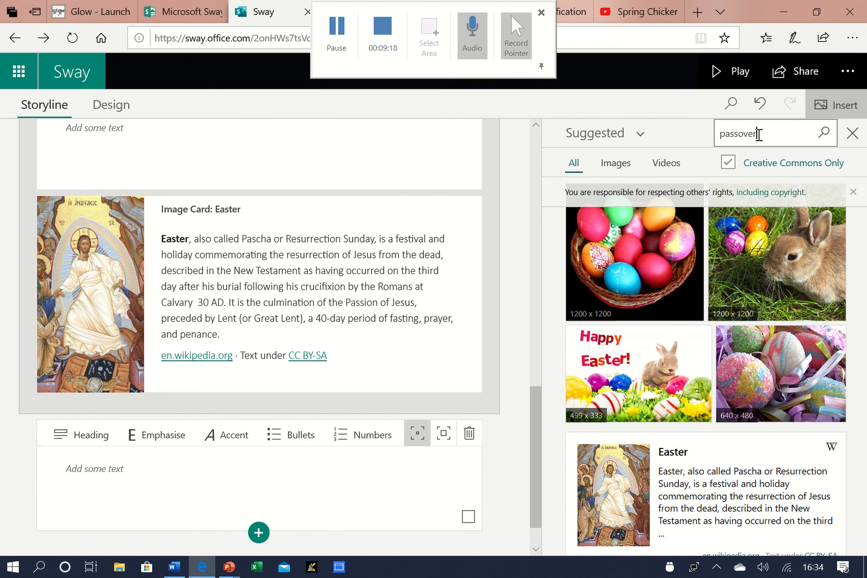
pyautogui.press('Return')
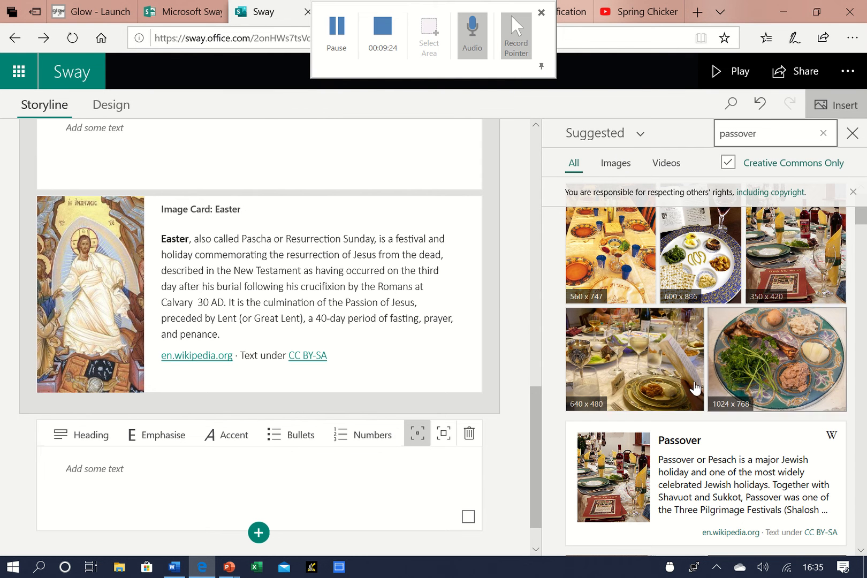
pyautogui.moveTo(684, 484); pyautogui.dragTo(188, 512)
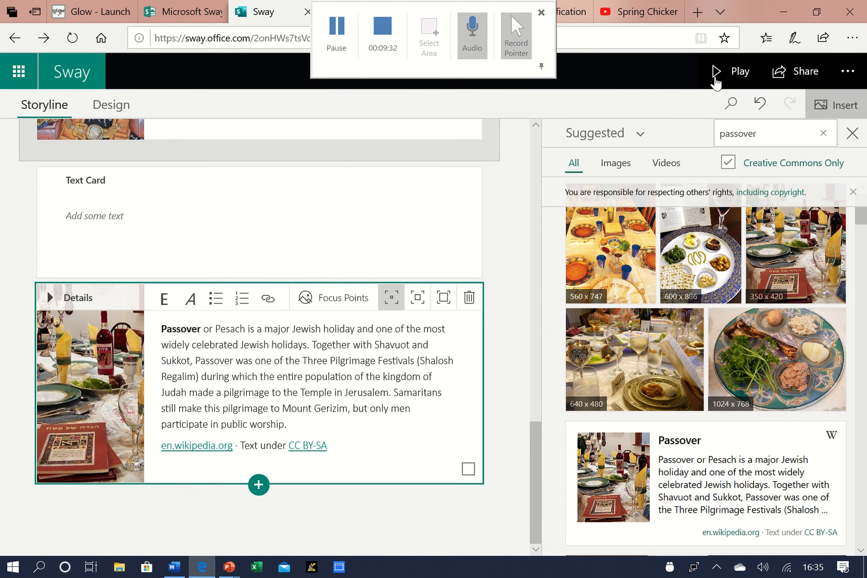
# Preview the Sway down to the Passover entry, jump back to the Easter title through the navigation view, and return to editing
pyautogui.click(715, 80)
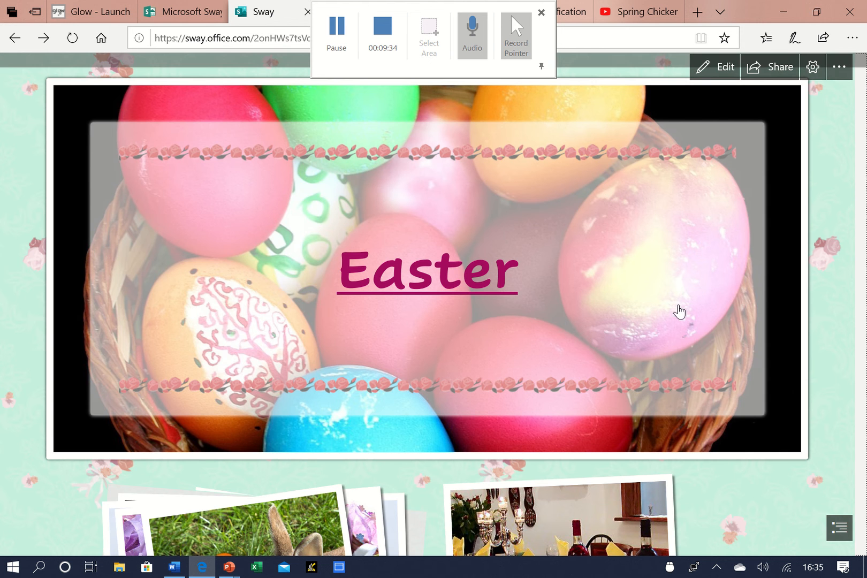
pyautogui.scroll(-2, 678, 311)
pyautogui.scroll(-1, 435, 471)
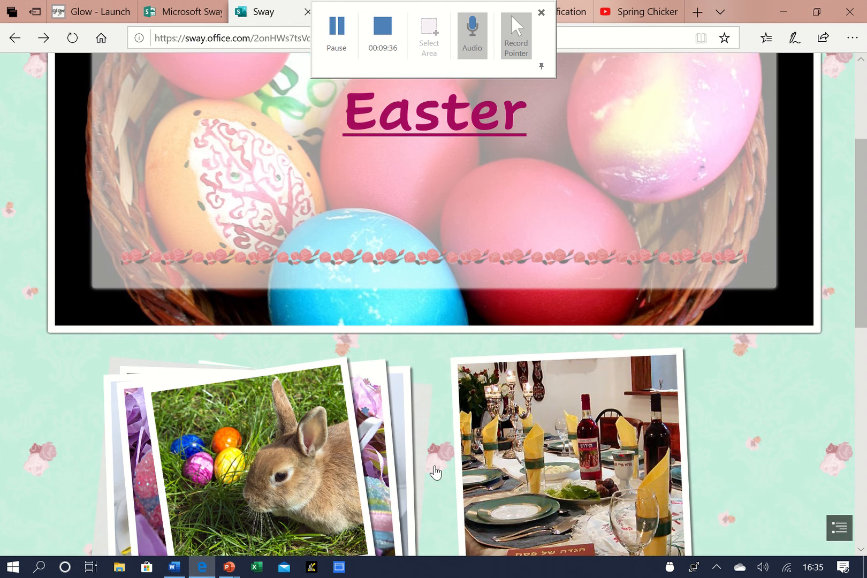
pyautogui.scroll(-5, 451, 459)
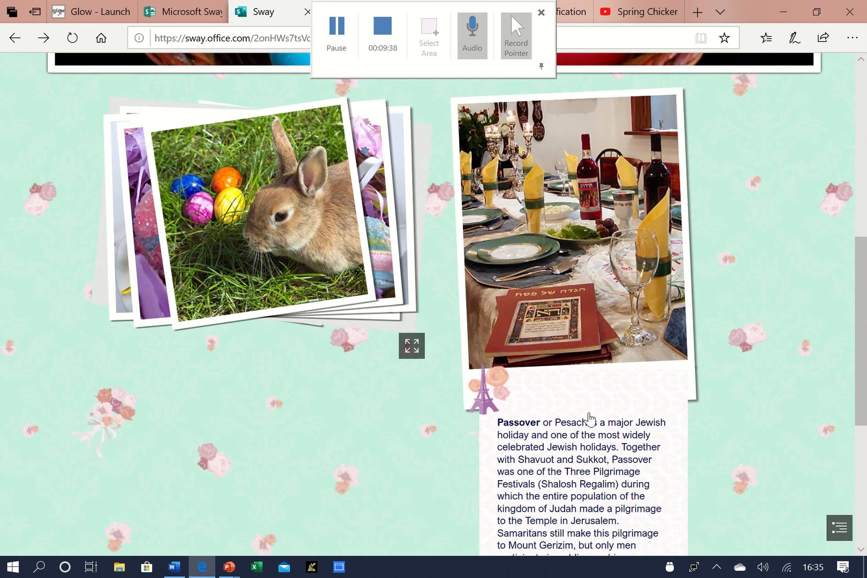
pyautogui.scroll(-1, 618, 413)
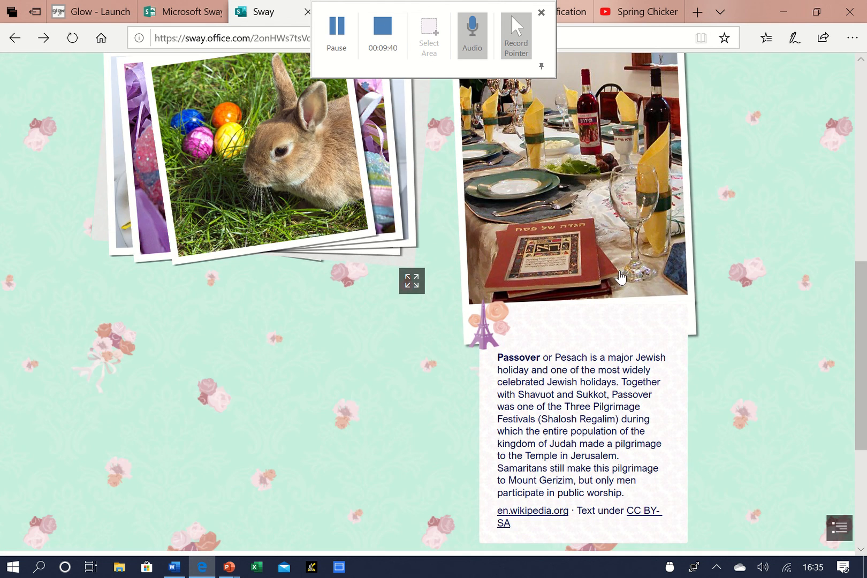
pyautogui.click(838, 530)
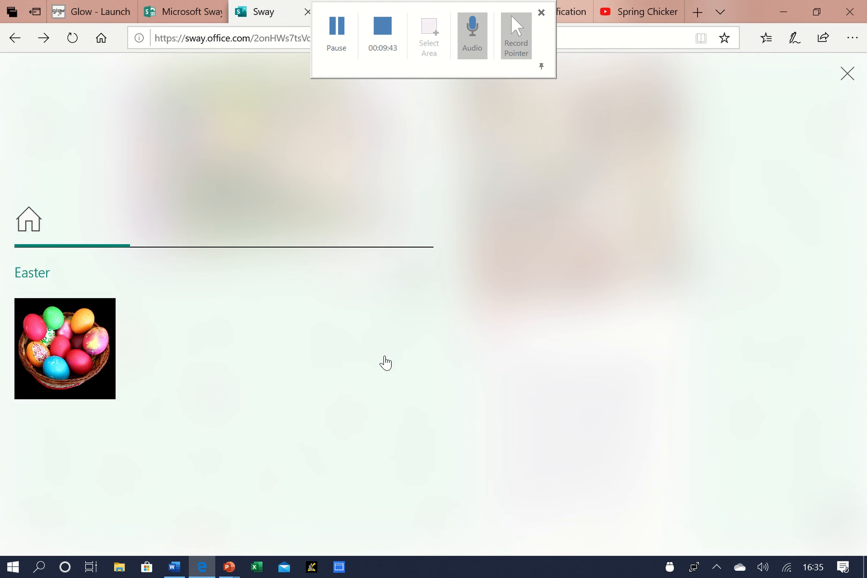
pyautogui.click(47, 371)
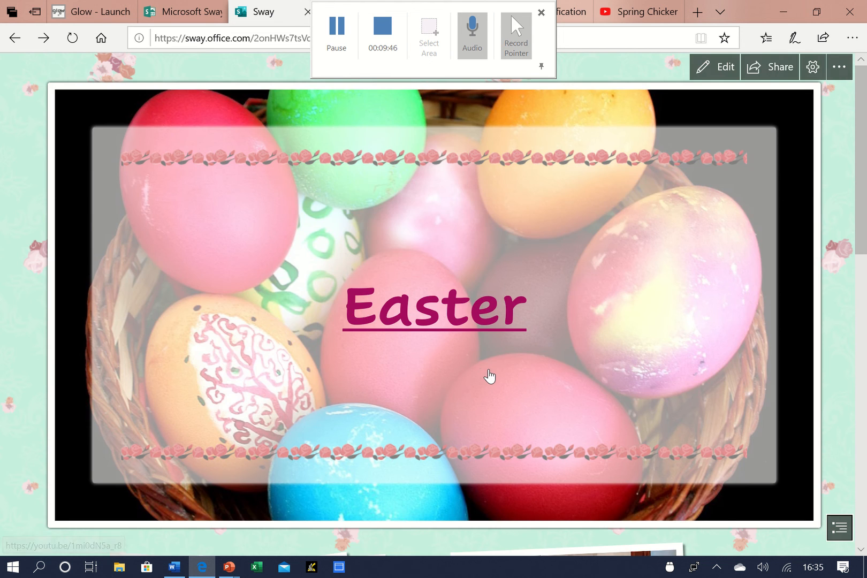
pyautogui.scroll(-10, 489, 375)
pyautogui.scroll(10, 489, 370)
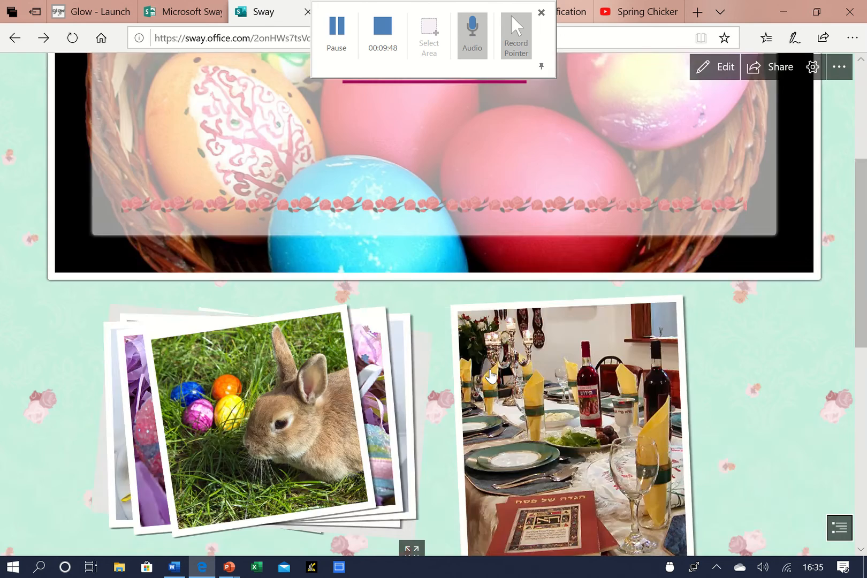
pyautogui.click(706, 64)
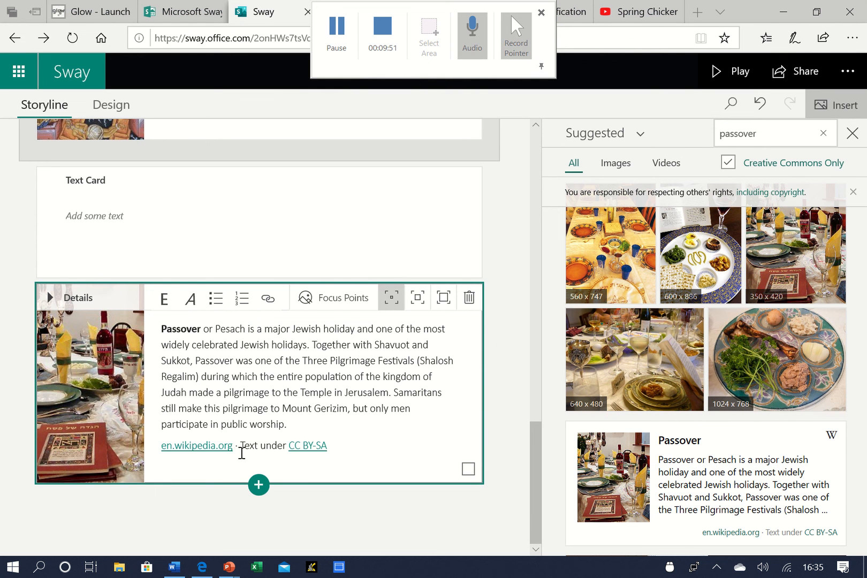
# Add a Heading 1 card below the Passover entry with the text "Easter at my house"
pyautogui.click(259, 484)
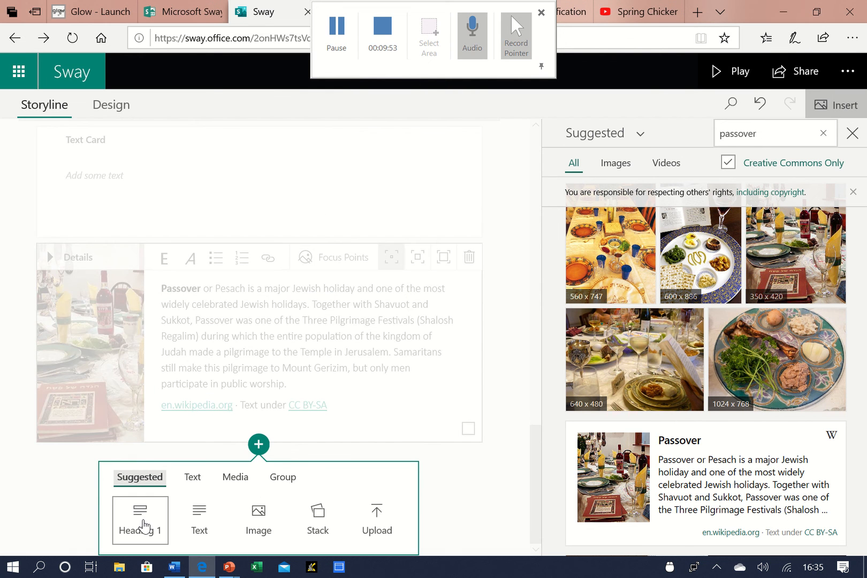
pyautogui.click(142, 525)
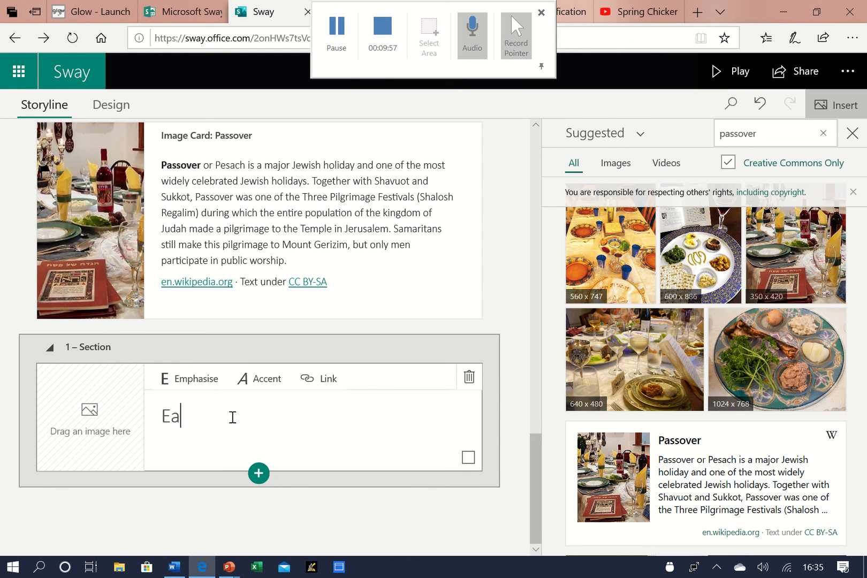
pyautogui.write('Easter at my')
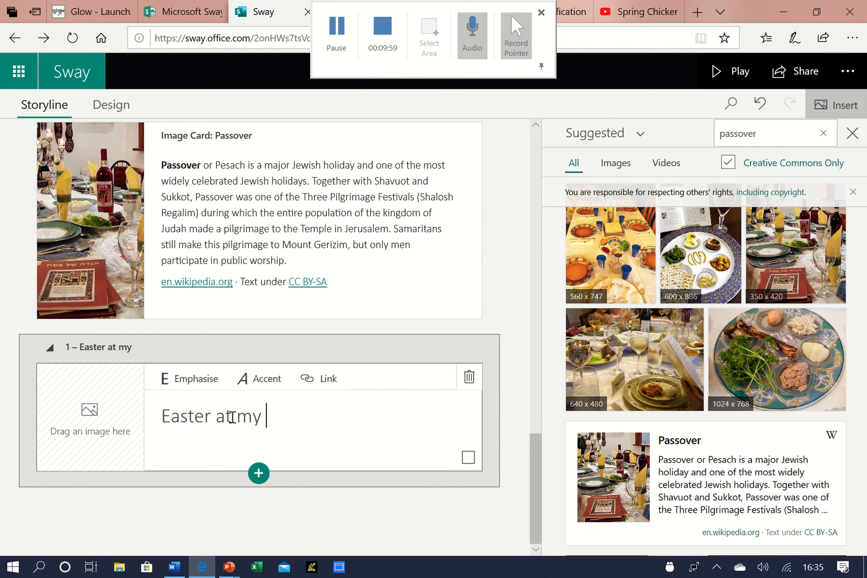
pyautogui.write(' house')
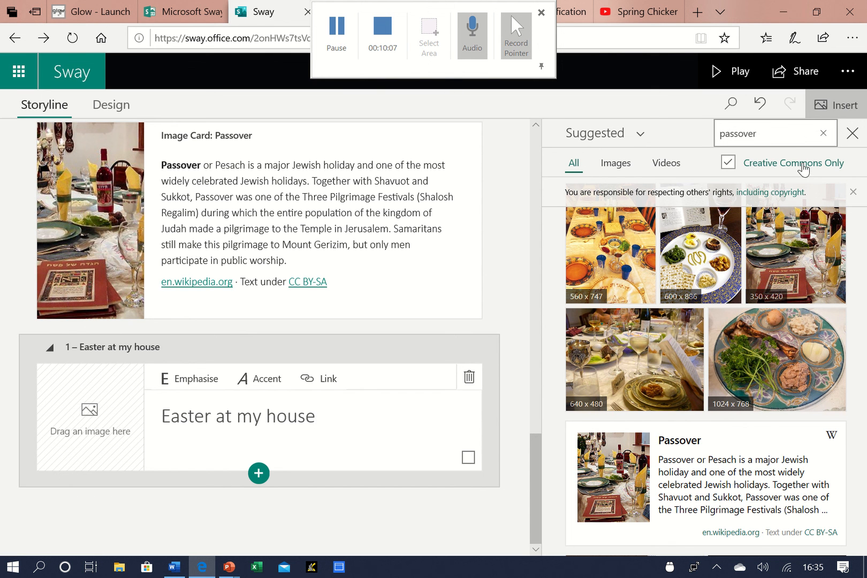
# Search the suggested images for "easter crafts" and set the 860 x 640 multicoloured crafts picture as the heading's background
pyautogui.moveTo(766, 131); pyautogui.dragTo(711, 137)
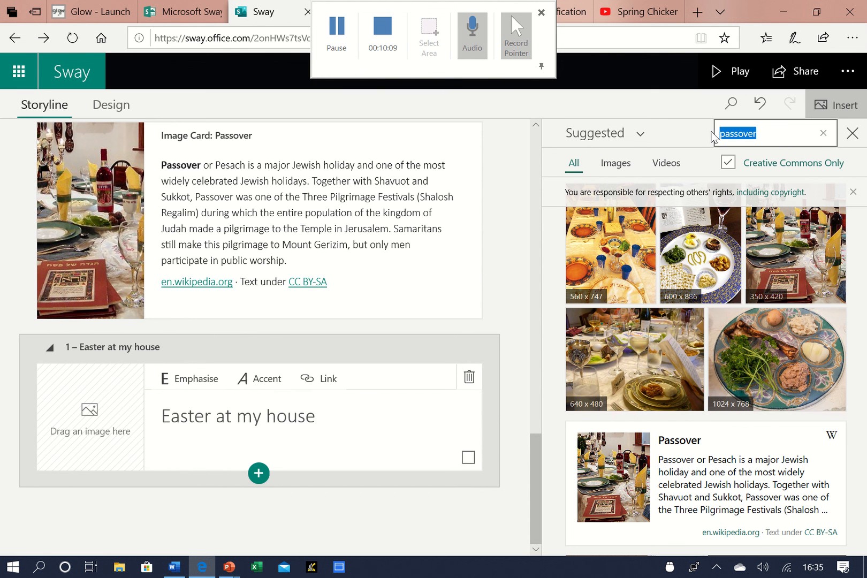
pyautogui.write('eeas')
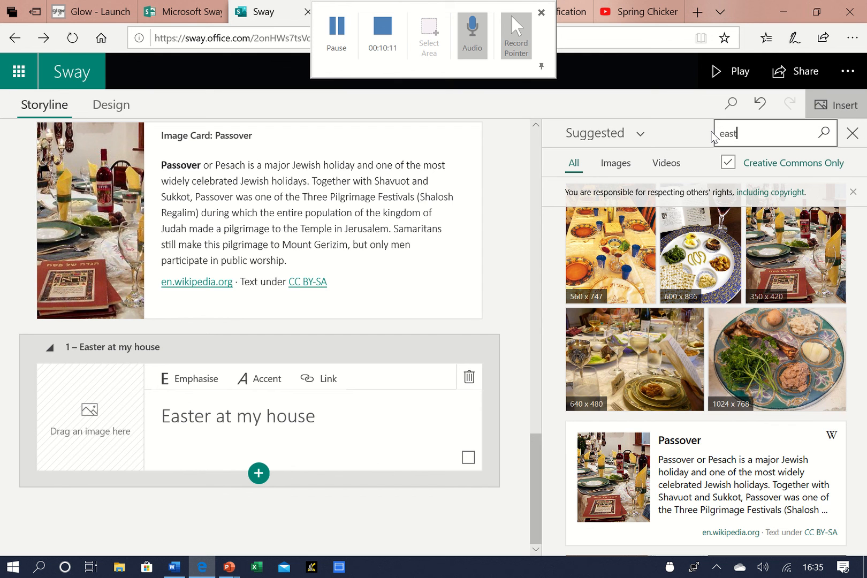
pyautogui.press('Return')
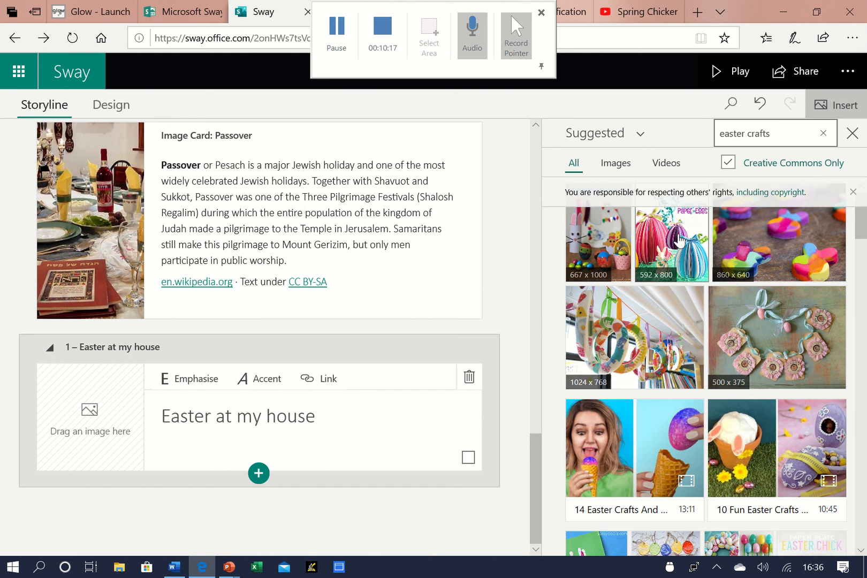
pyautogui.click(609, 166)
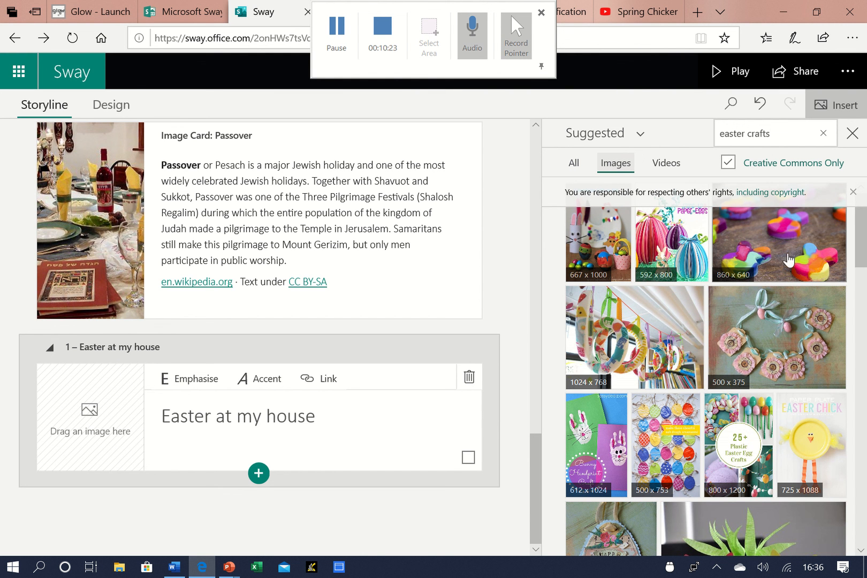
pyautogui.moveTo(793, 255); pyautogui.dragTo(93, 439)
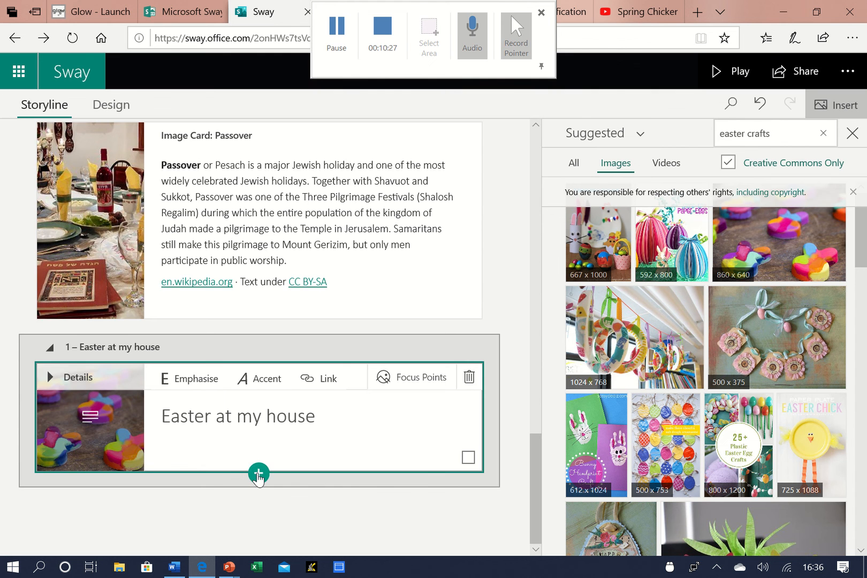
# Add an empty text card below the "Easter at my house" heading and insert the "15 Colorful Easter Projects" image beneath it
pyautogui.click(258, 472)
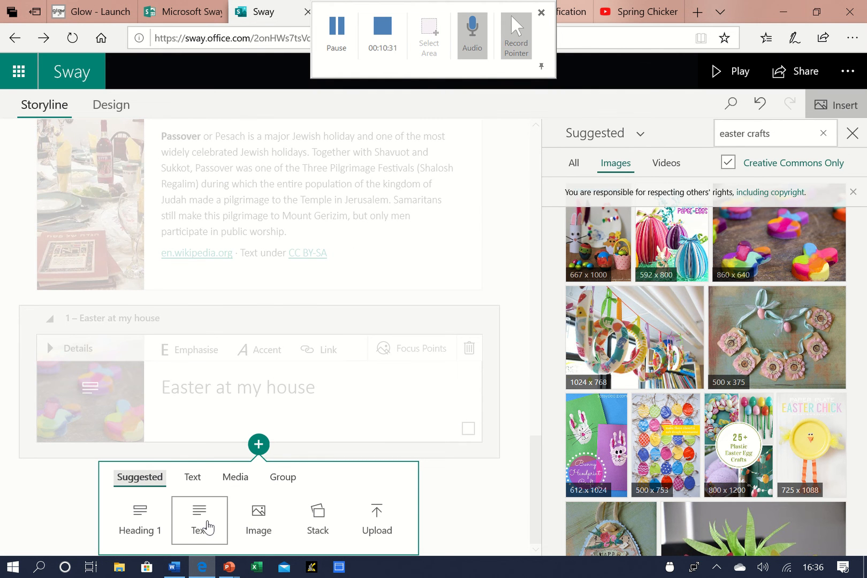
pyautogui.click(208, 527)
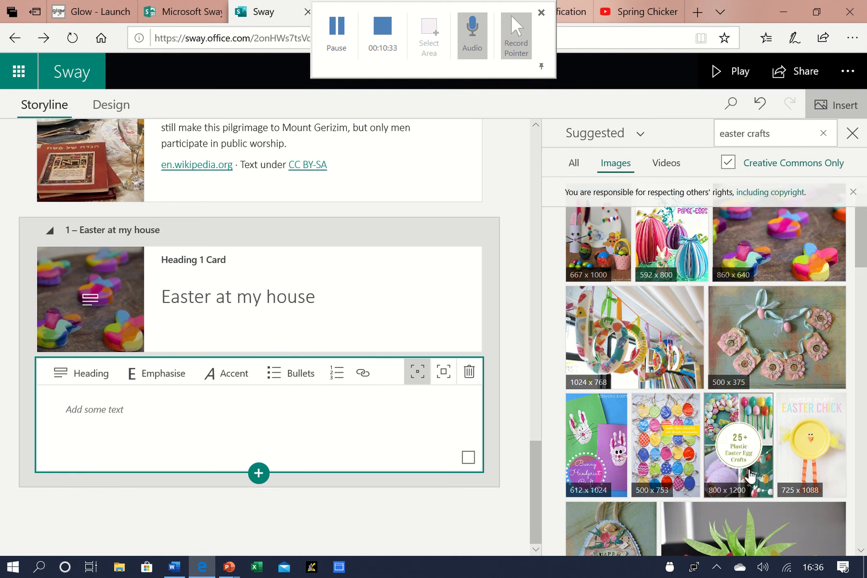
pyautogui.scroll(-8, 750, 475)
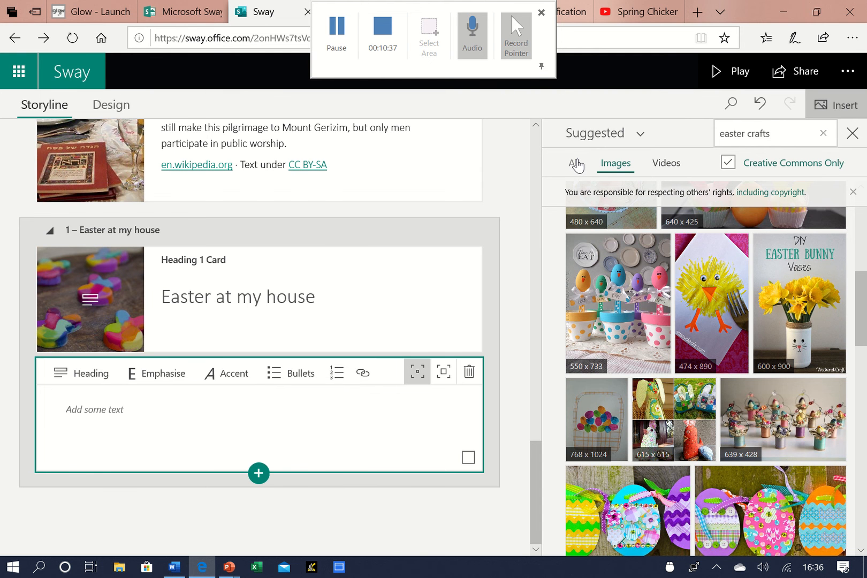
pyautogui.click(577, 166)
pyautogui.scroll(-8, 761, 456)
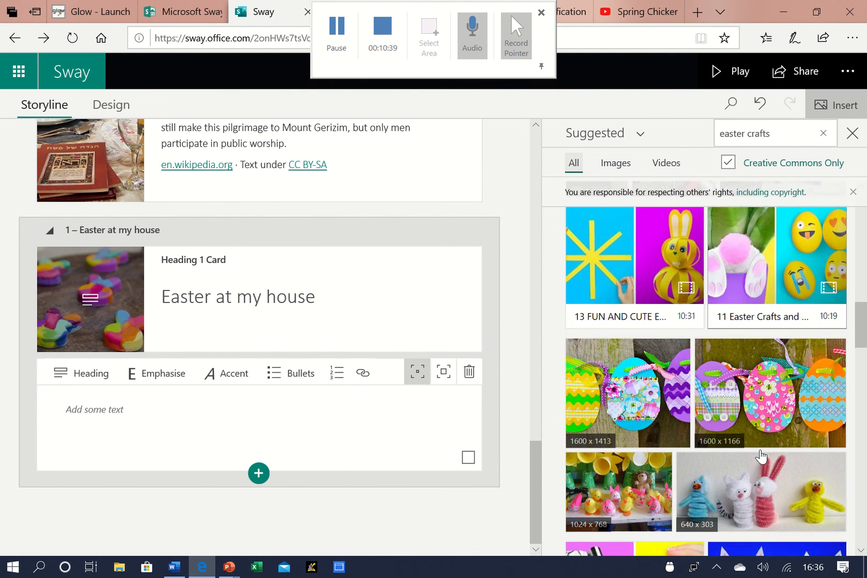
pyautogui.scroll(-15, 761, 456)
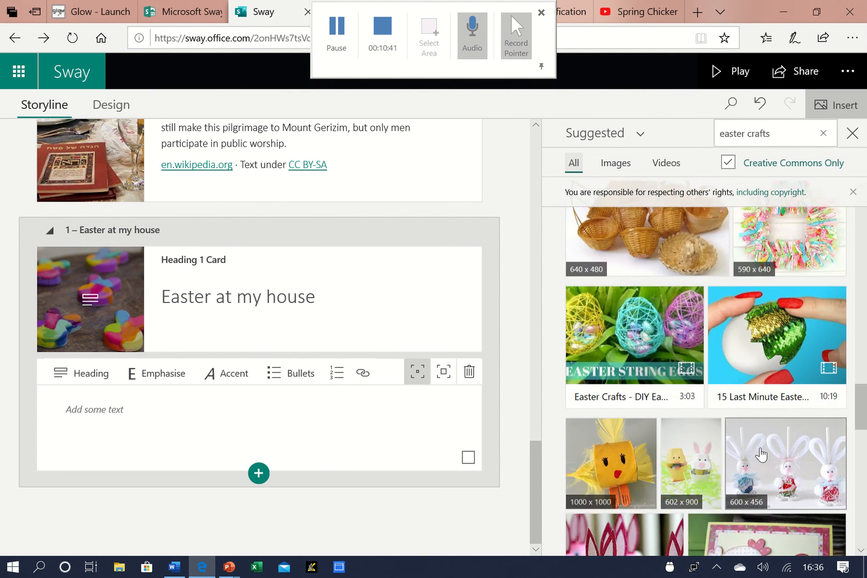
pyautogui.scroll(-15, 761, 453)
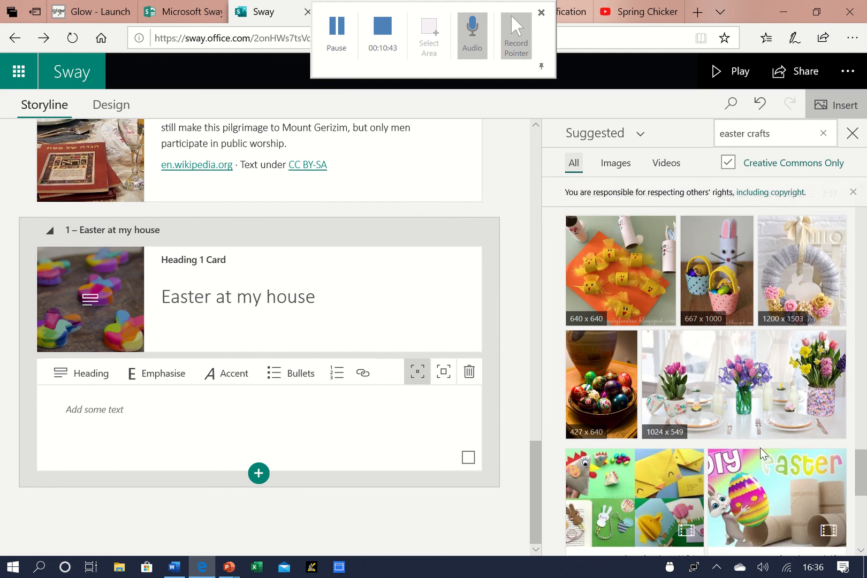
pyautogui.scroll(-3, 760, 449)
pyautogui.moveTo(722, 492); pyautogui.dragTo(255, 428)
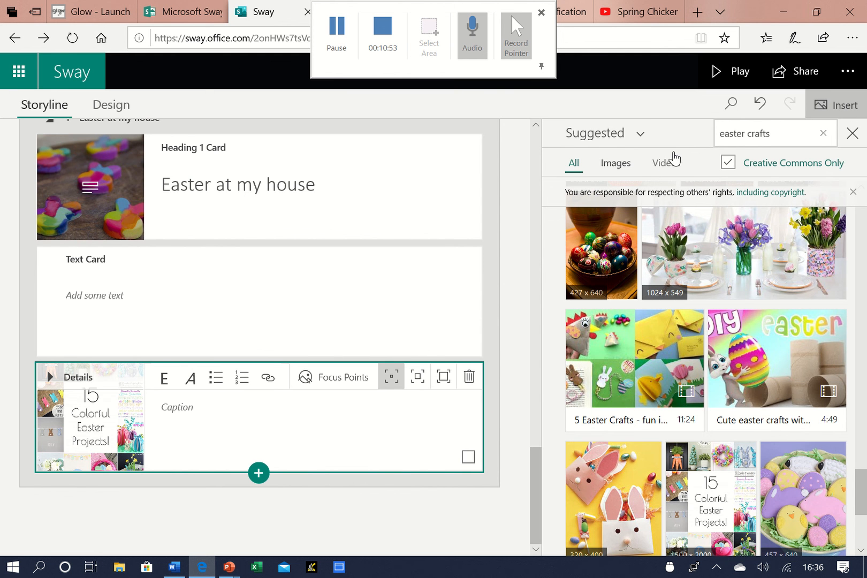
# Insert the suggested "How to Make a Paper Bunny" video below the "Easter at my house" heading and caption it "Easter Crafts"
pyautogui.click(664, 164)
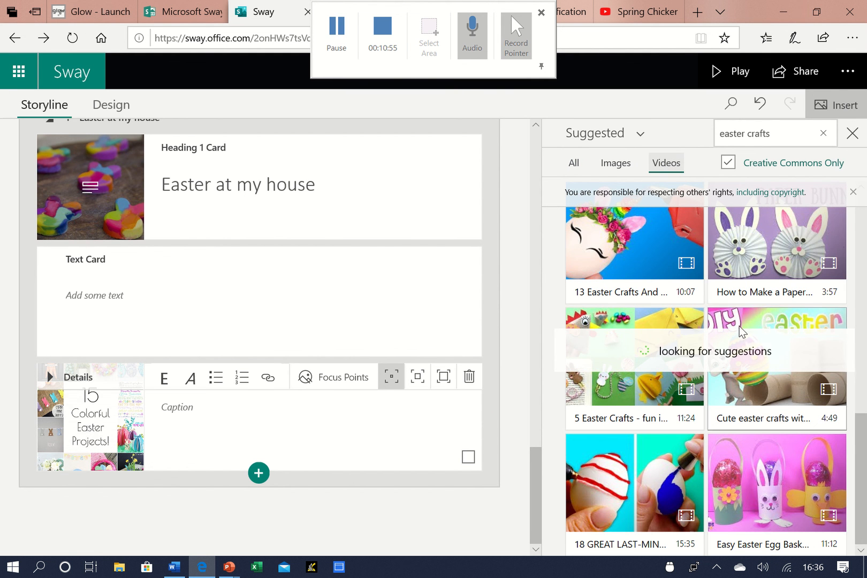
pyautogui.moveTo(792, 254); pyautogui.dragTo(149, 290)
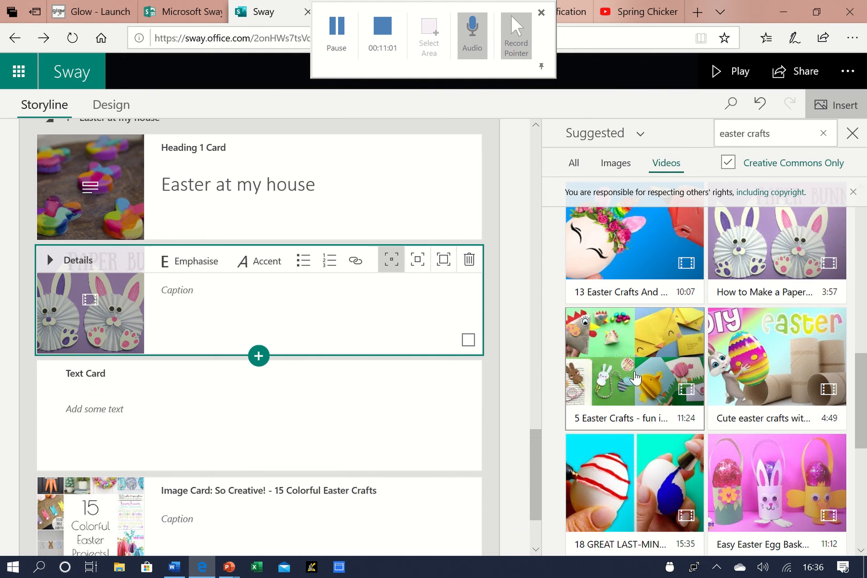
pyautogui.click(317, 288)
pyautogui.write('Ea')
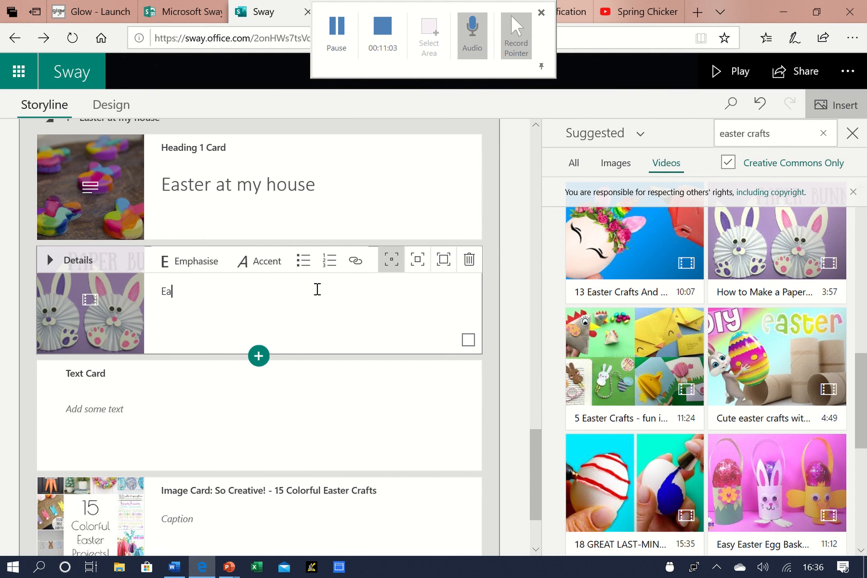
pyautogui.write('ster D')
pyautogui.press('BackSpace')
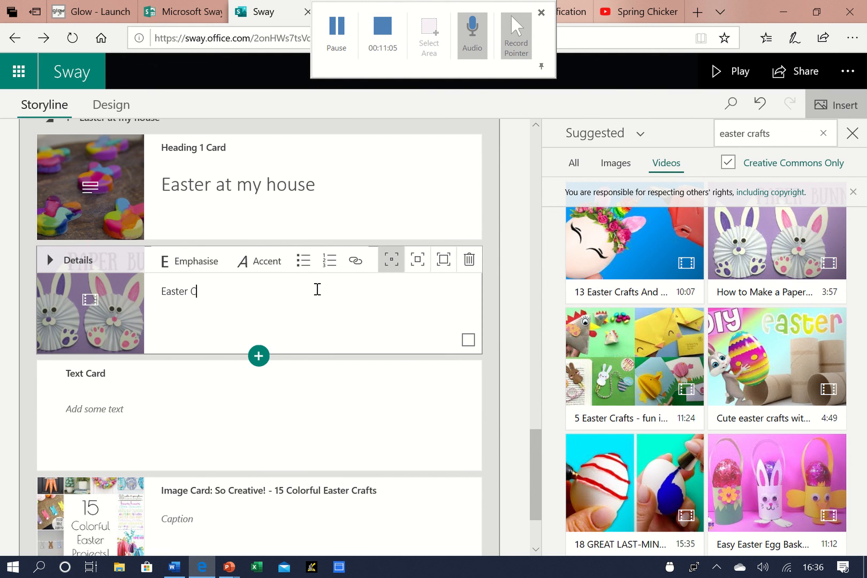
pyautogui.write('Crafts')
# Delete the empty text card between the paper bunny video and the "15 Colorful Easter Projects" image
pyautogui.click(253, 400)
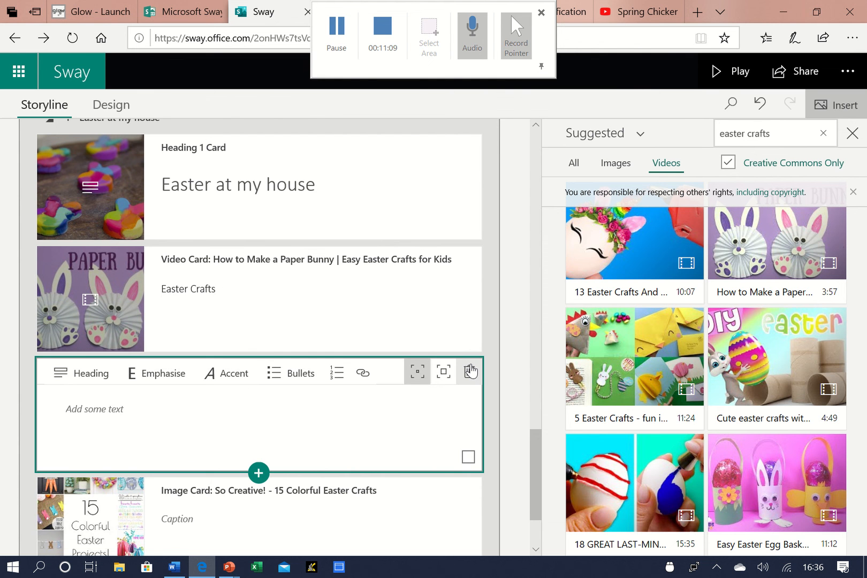
pyautogui.click(469, 372)
# Play the Sway and view it from the title down to the paper bunny video and the Easter projects image
pyautogui.click(734, 71)
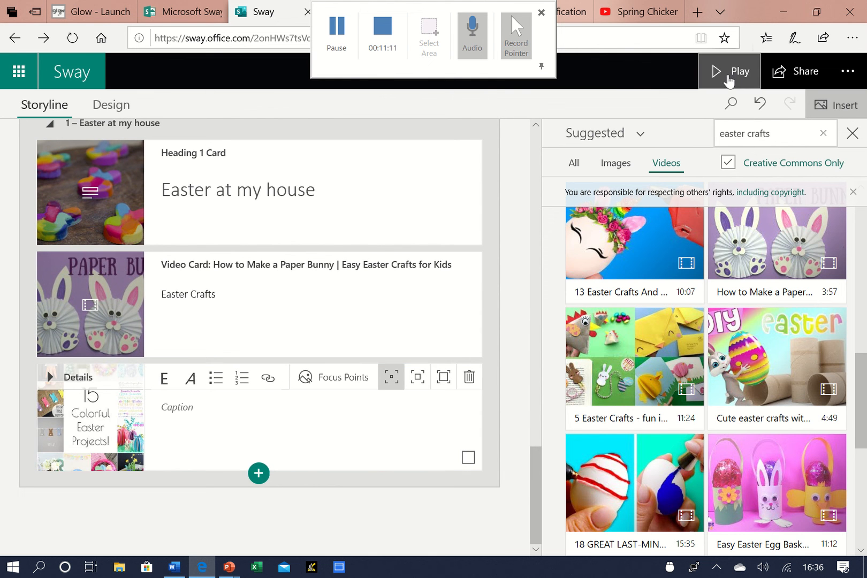
pyautogui.scroll(-5, 552, 387)
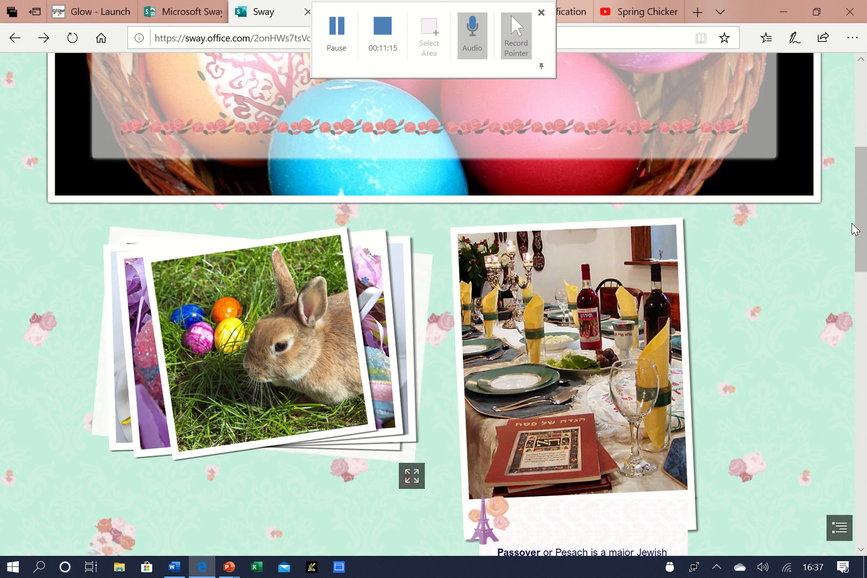
pyautogui.scroll(-3, 718, 380)
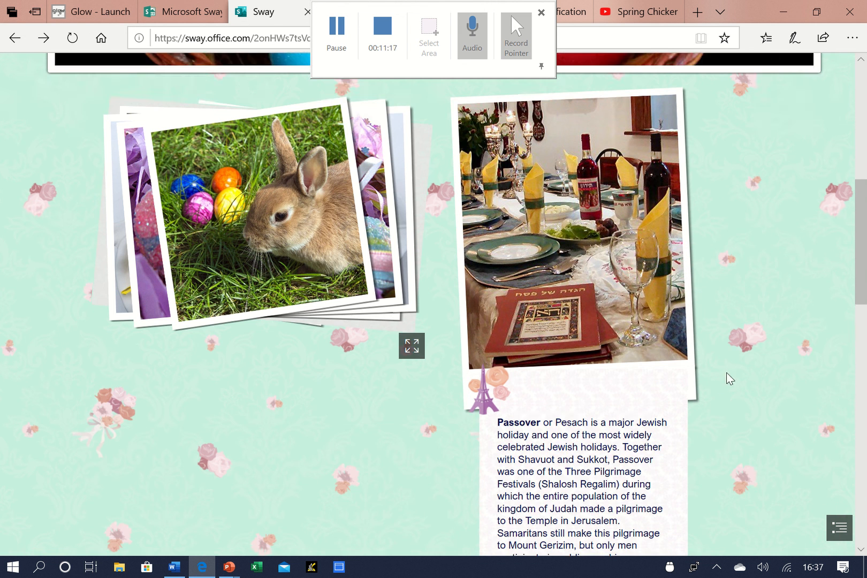
pyautogui.scroll(-8, 692, 371)
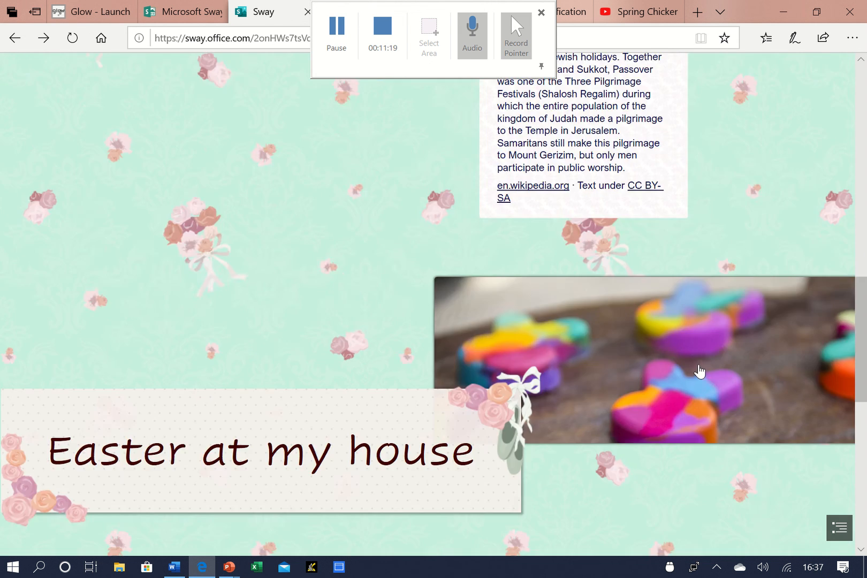
pyautogui.scroll(-2, 546, 282)
pyautogui.scroll(-1, 623, 320)
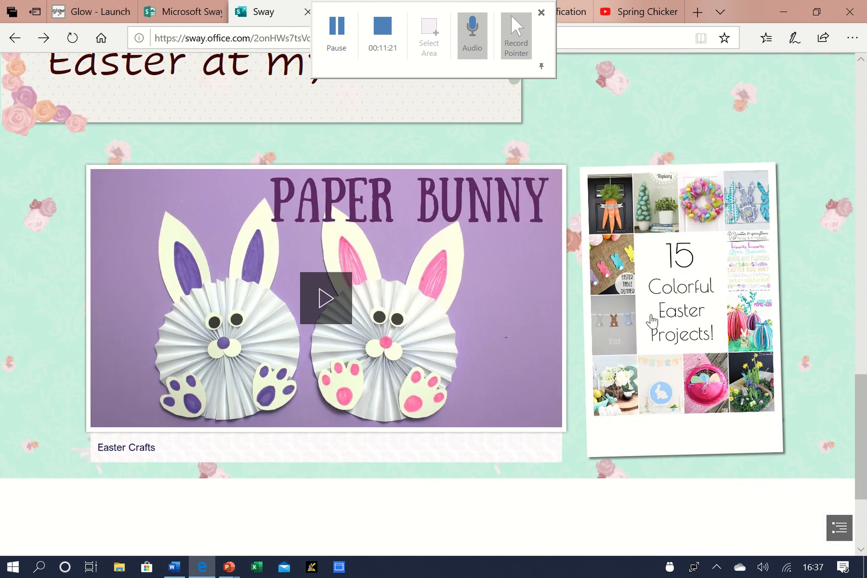
# Check the section headings in the navigation view, look over the Passover entry and the Easter title, and return to editing
pyautogui.click(839, 527)
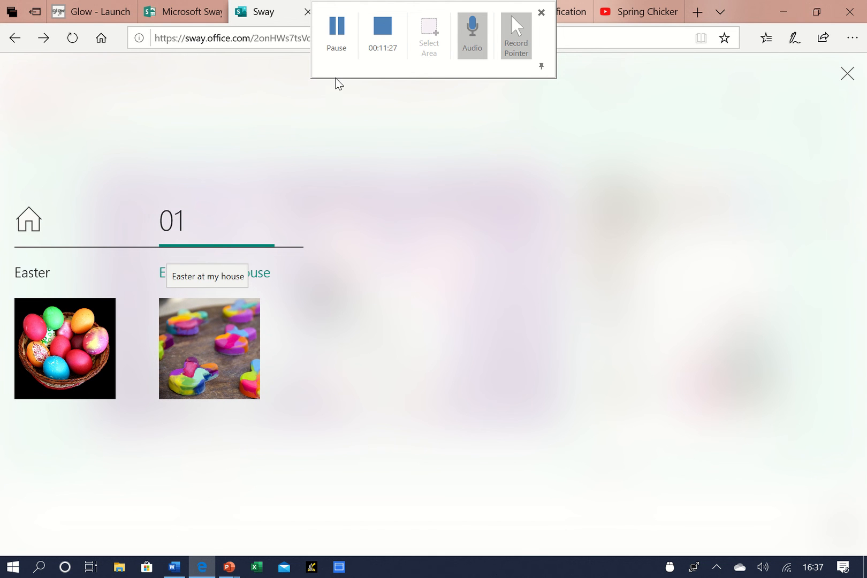
pyautogui.click(842, 80)
pyautogui.scroll(-5, 726, 236)
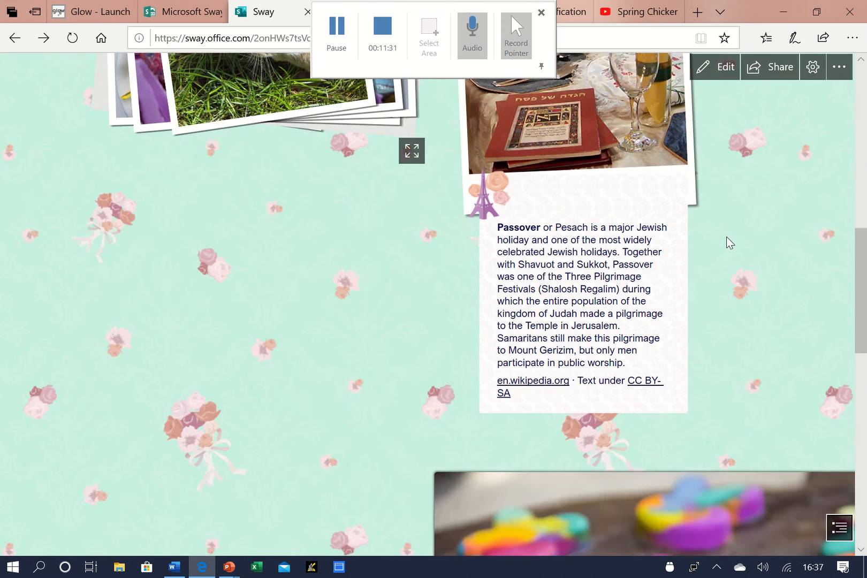
pyautogui.scroll(6, 728, 233)
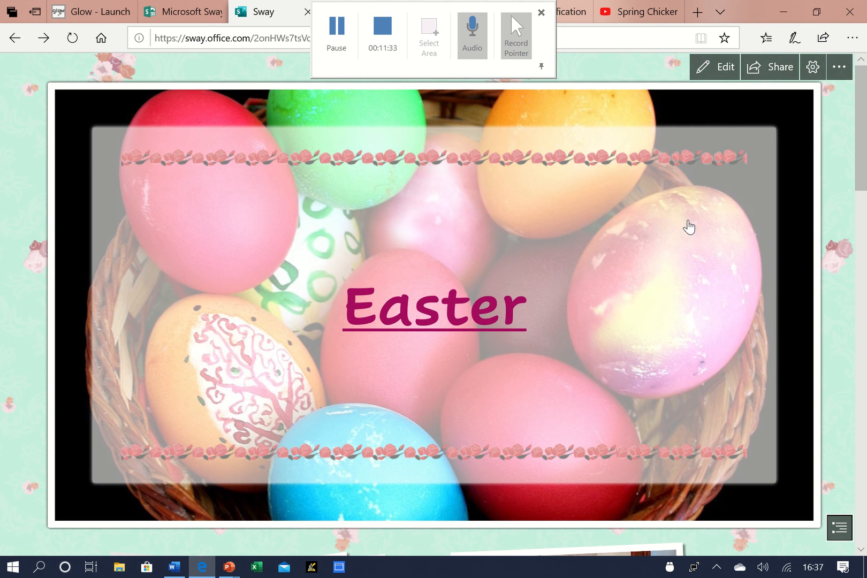
pyautogui.click(713, 70)
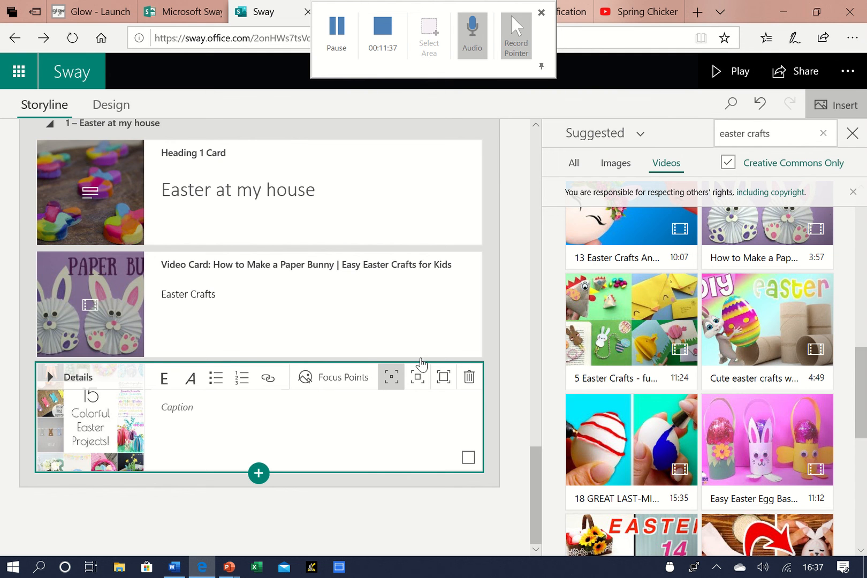
# Set the Sway's layout style to Horizontal in the design view
pyautogui.scroll(-10, 428, 353)
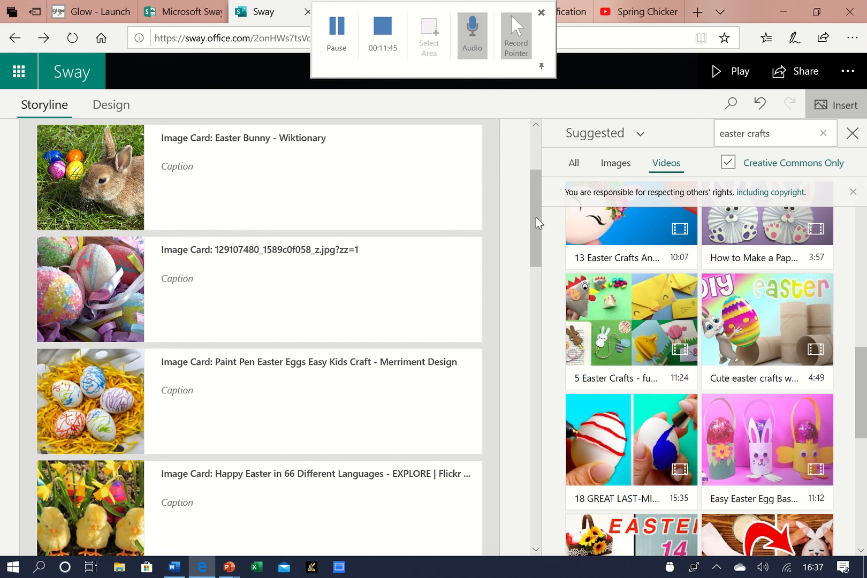
pyautogui.scroll(3, 535, 219)
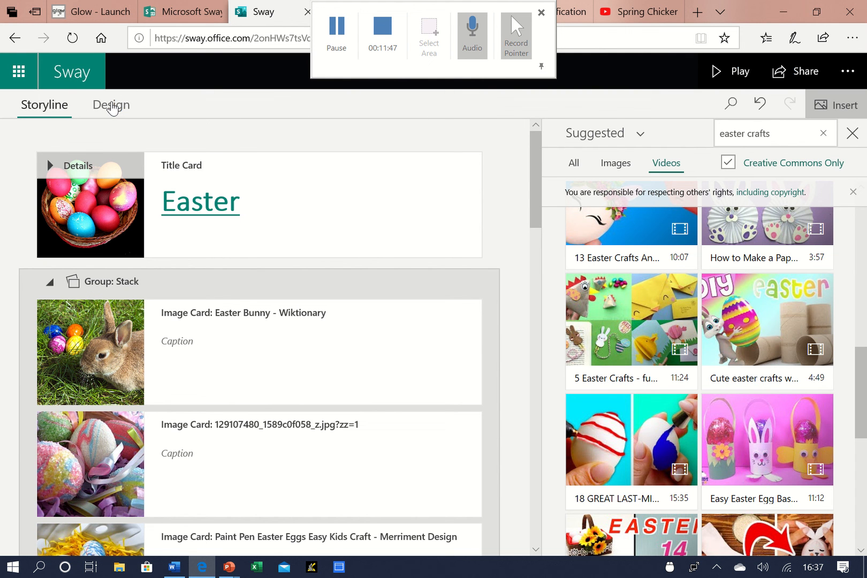
pyautogui.click(112, 106)
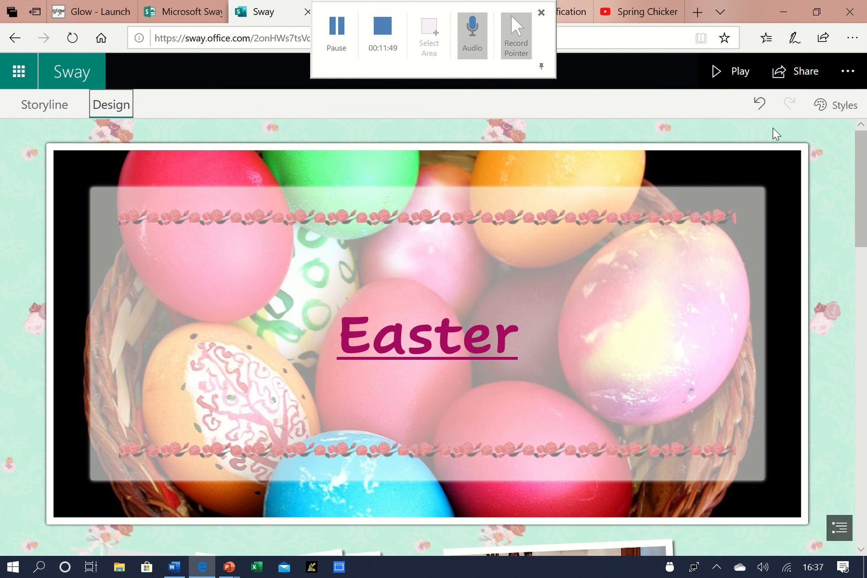
pyautogui.click(842, 107)
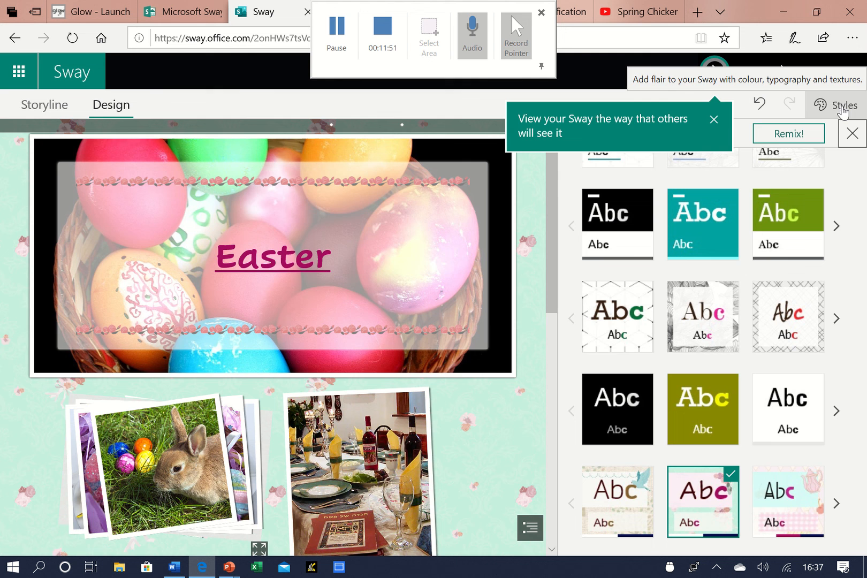
pyautogui.click(713, 120)
pyautogui.scroll(5, 846, 373)
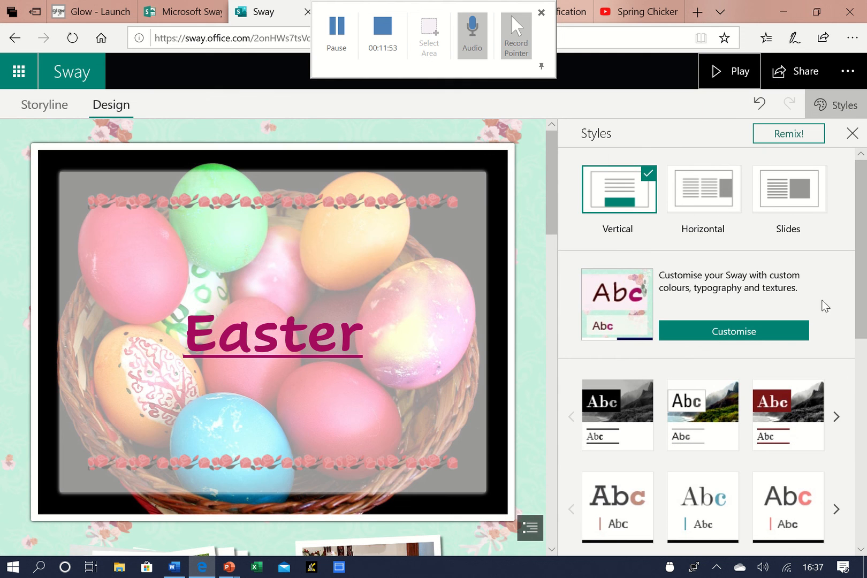
pyautogui.click(717, 219)
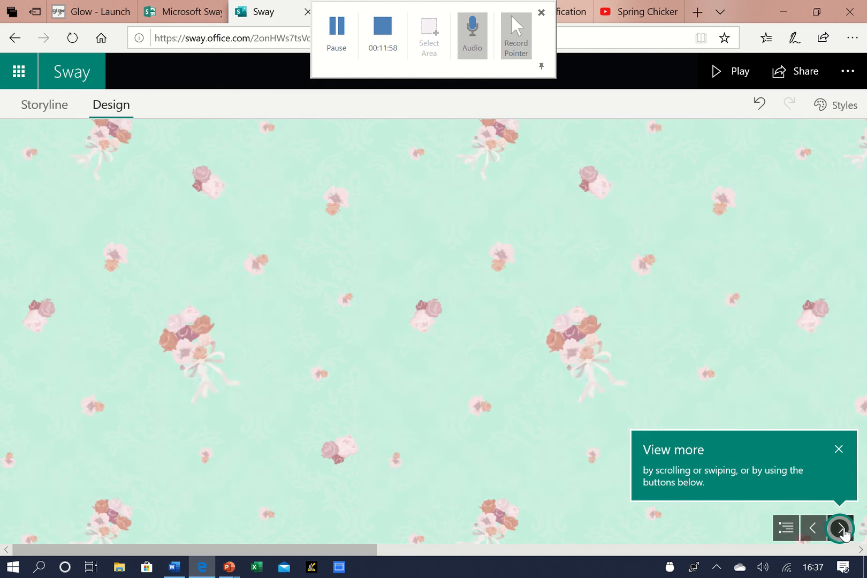
# Page forward through the horizontal layout to the "Easter at my house" section and back to the Easter title
pyautogui.click(840, 528)
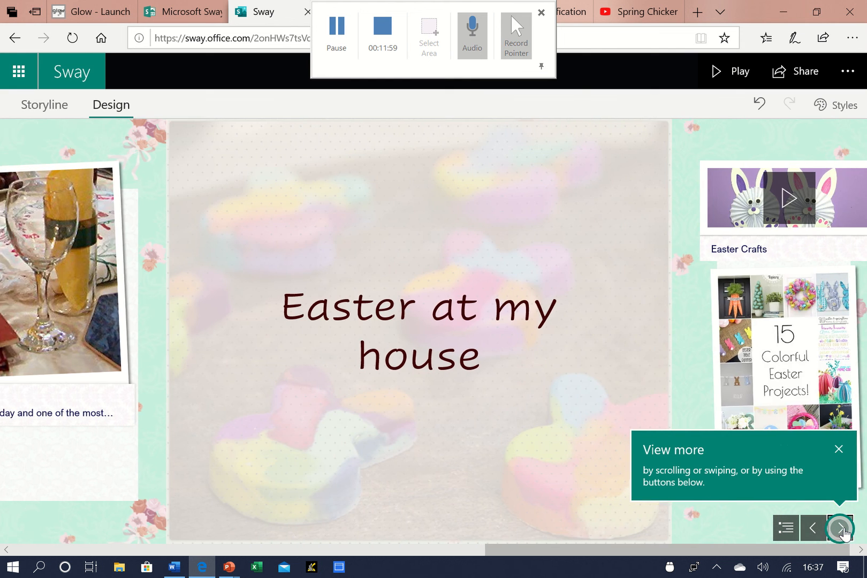
pyautogui.click(813, 528)
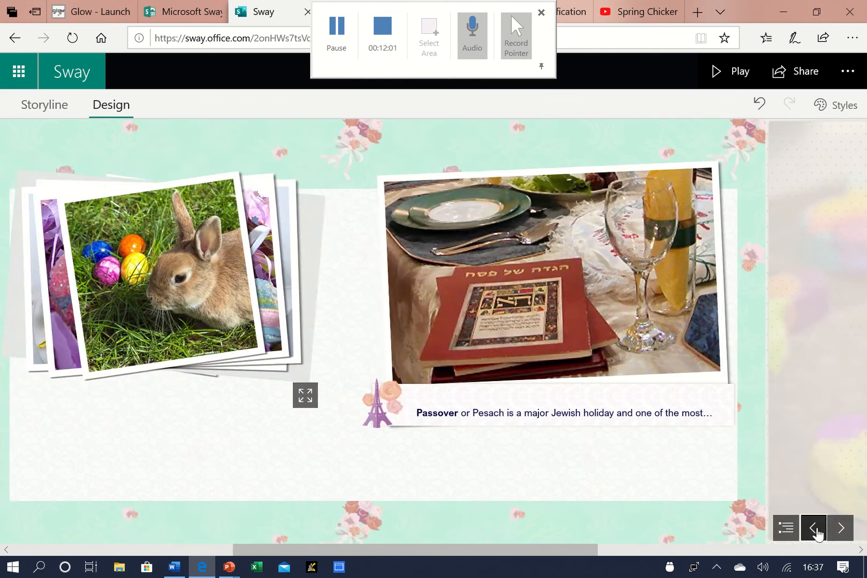
pyautogui.click(816, 531)
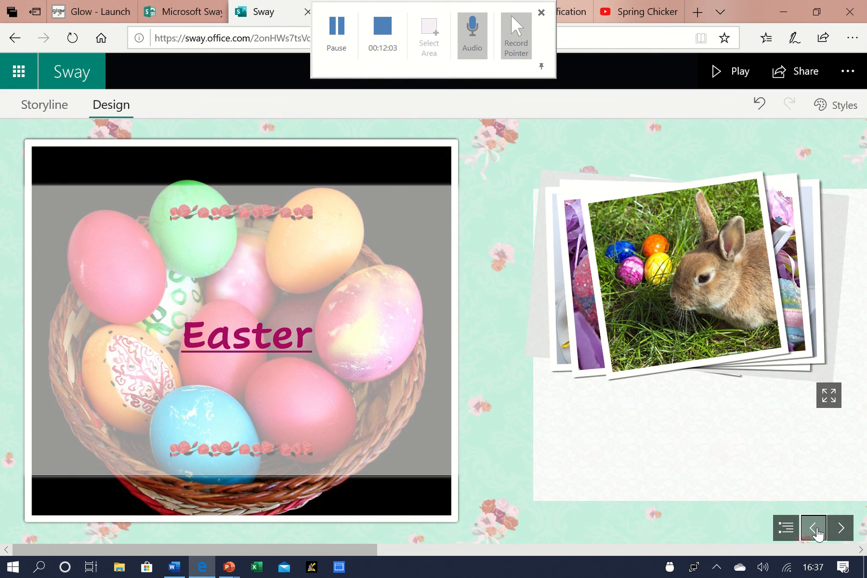
# Open the sharing options for the Easter Sway
pyautogui.click(805, 86)
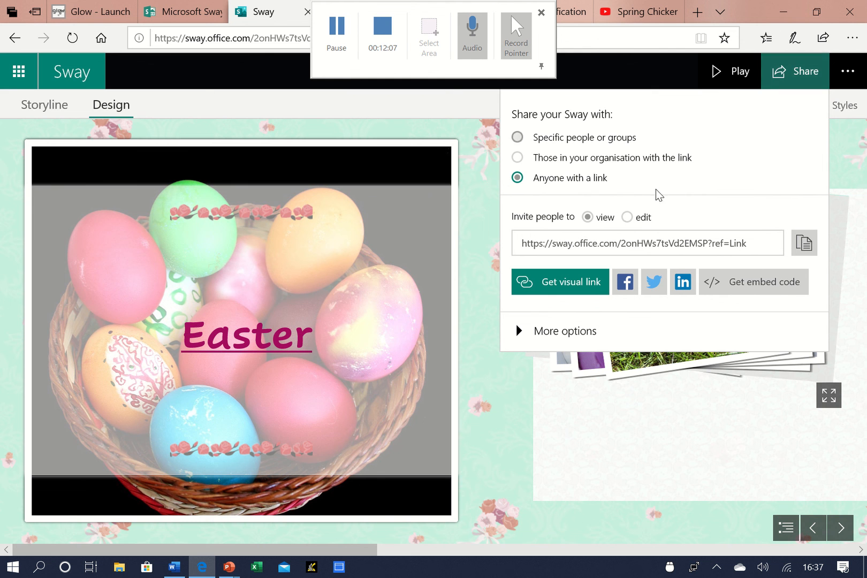